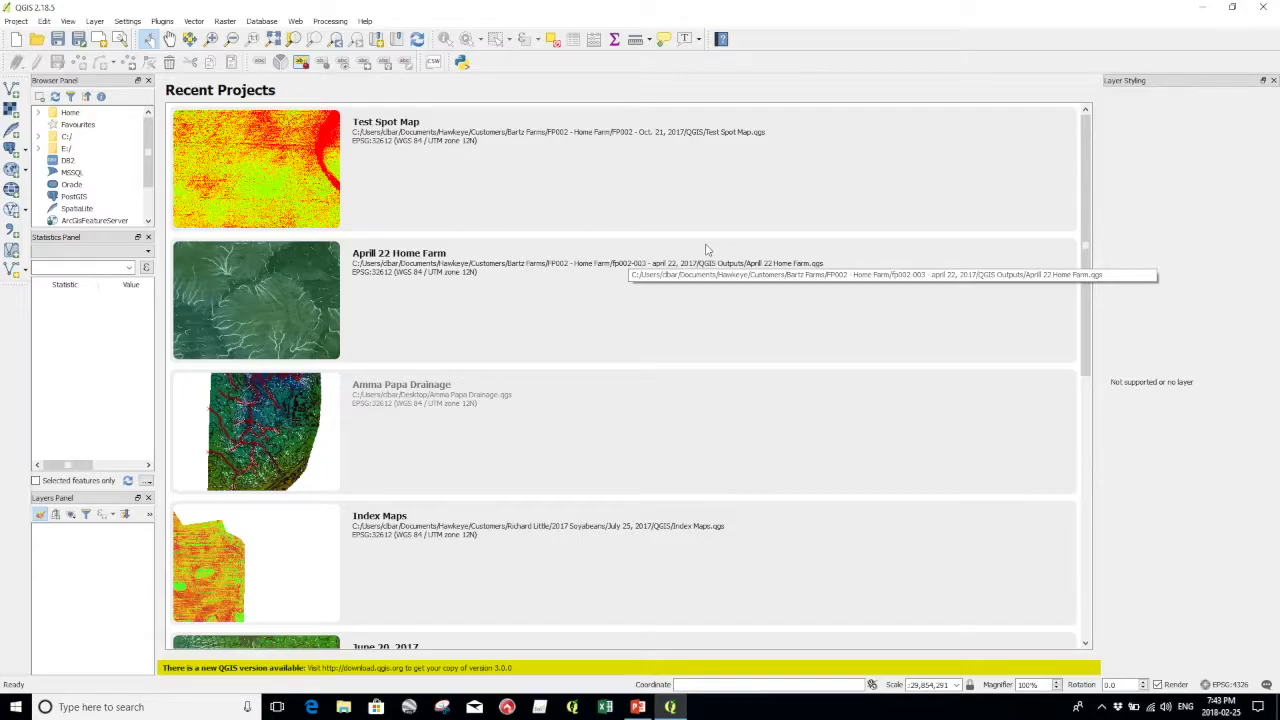
- Add the raster fp002 - oct 21, 2017 - msp_index_psri.tif and render it as singleband pseudocolor with the Indecies colour ramp inverted
{"action": "left_click", "coordinate": [11, 111]}
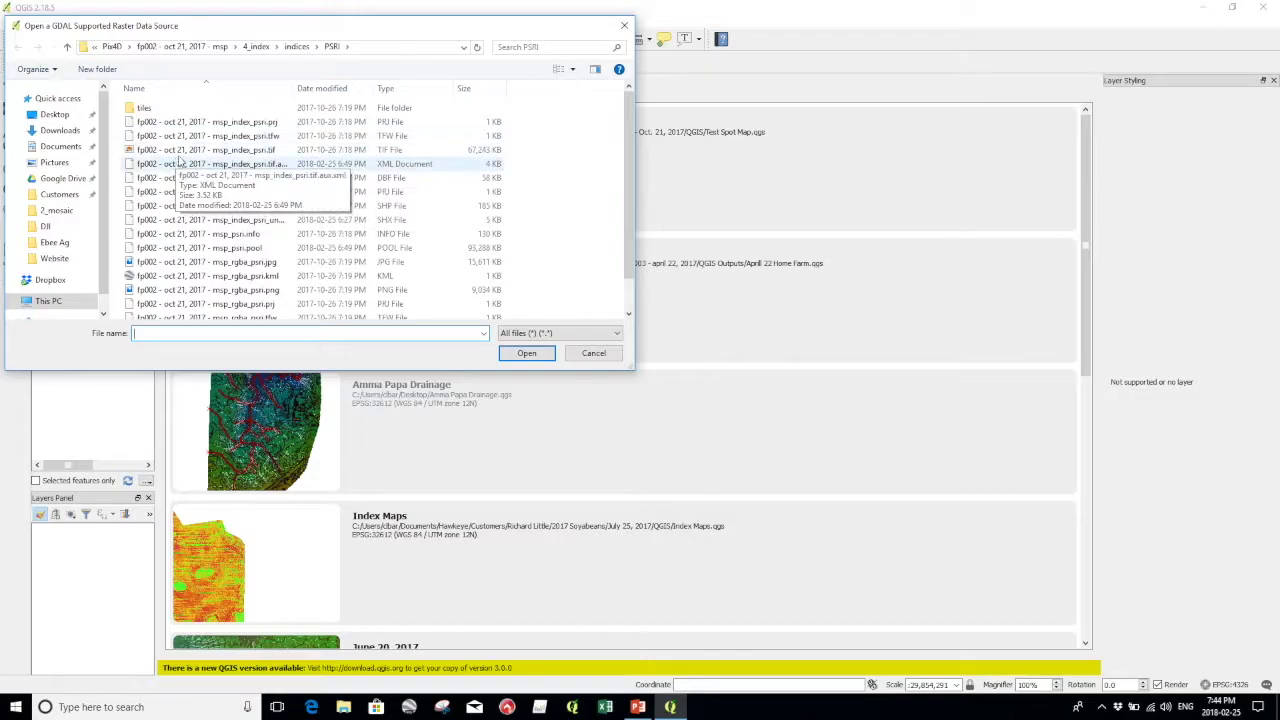
{"action": "double_click", "coordinate": [184, 150]}
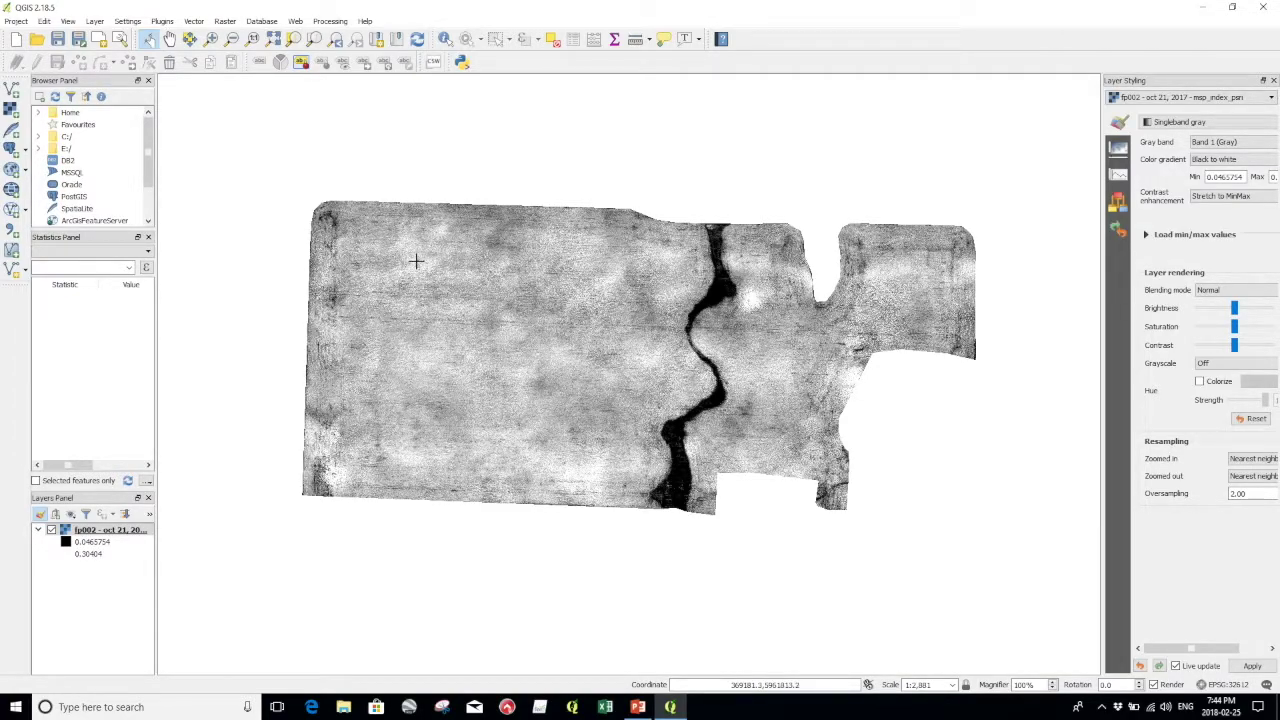
{"action": "double_click", "coordinate": [131, 536]}
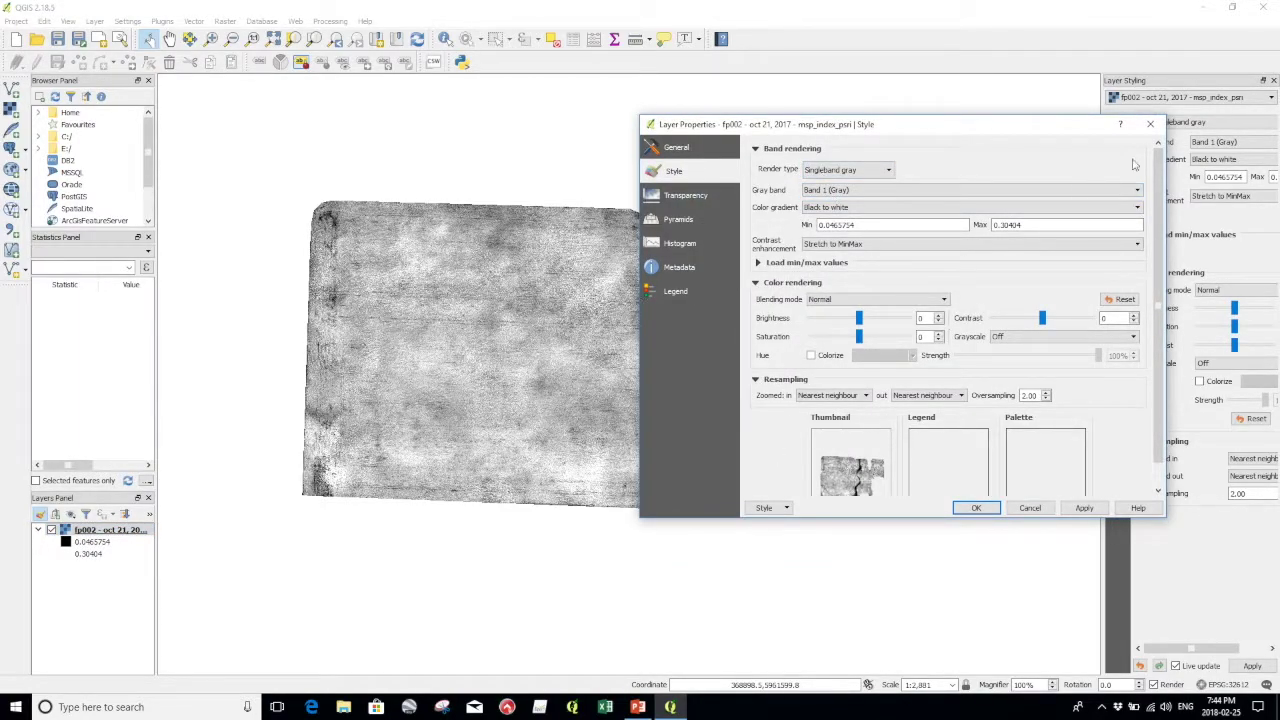
{"action": "left_click", "coordinate": [888, 171]}
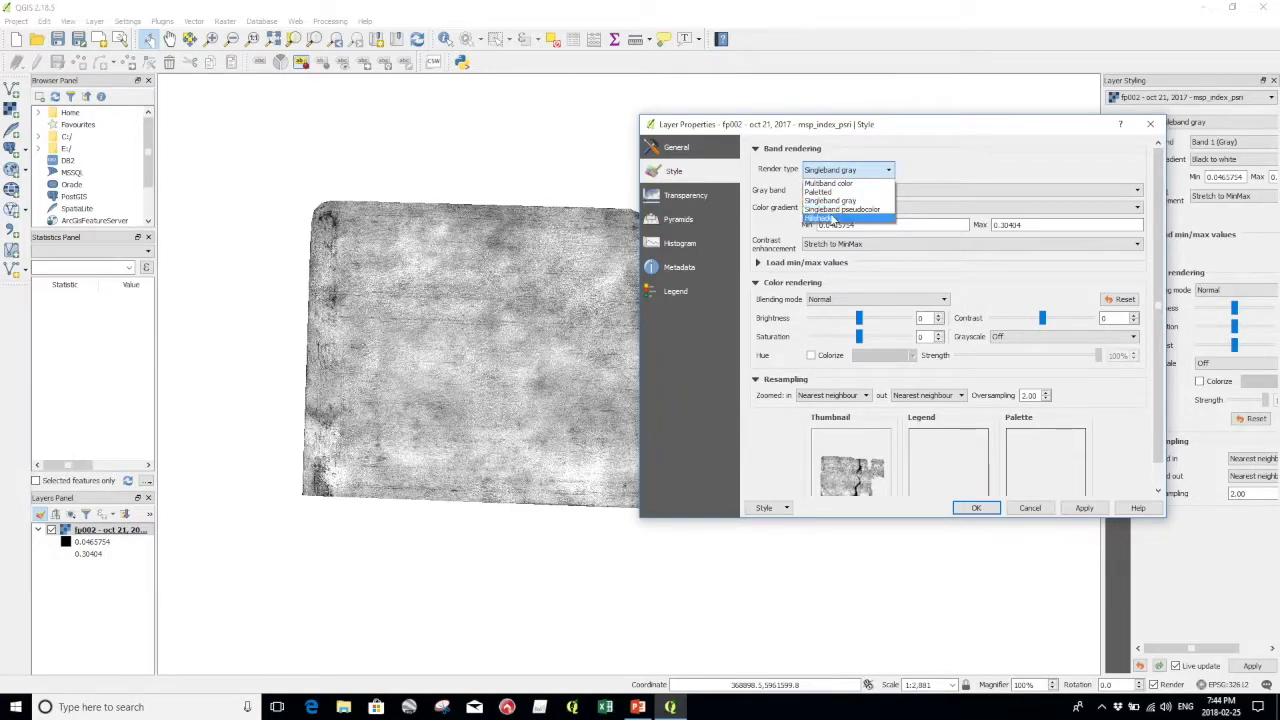
{"action": "left_click", "coordinate": [836, 211]}
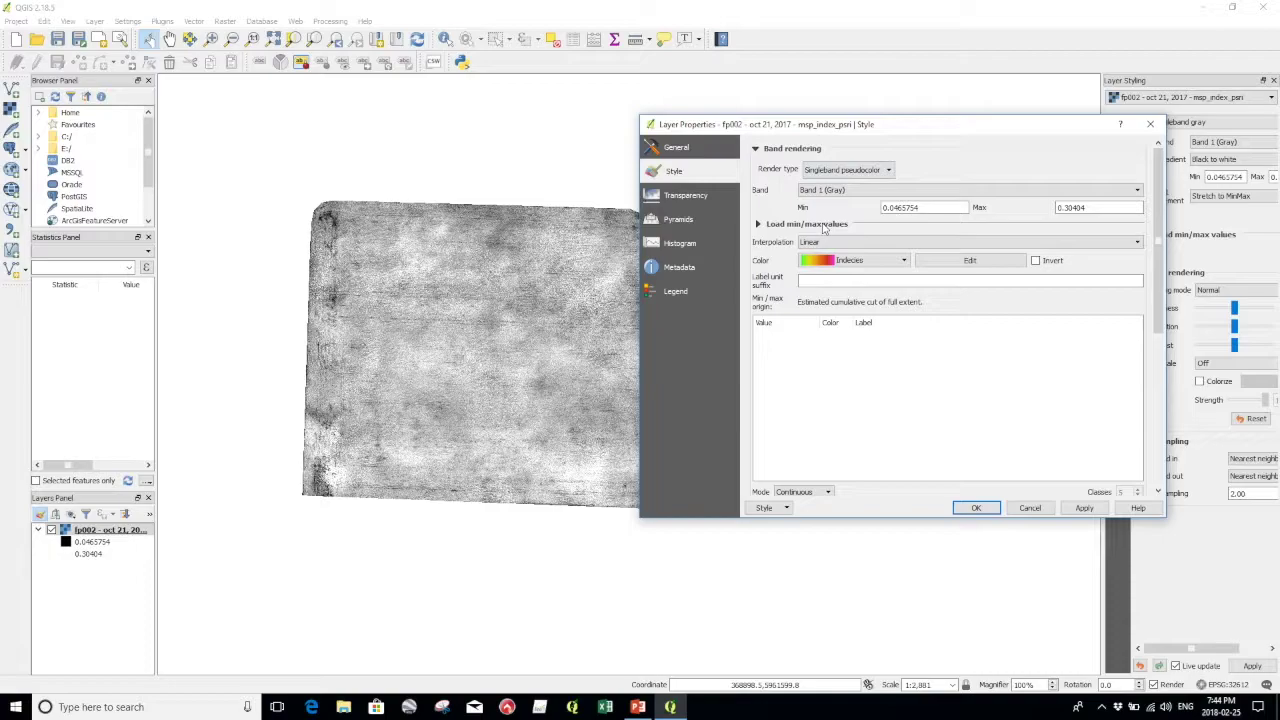
{"action": "left_click", "coordinate": [1085, 509]}
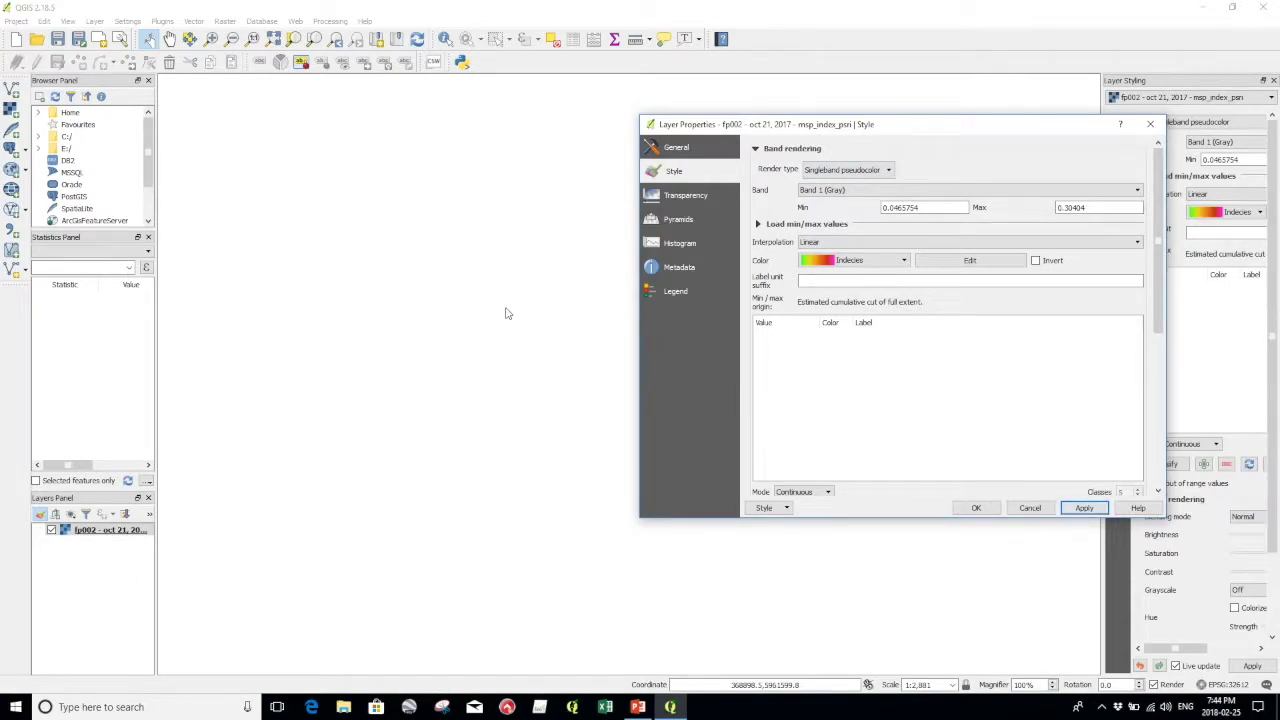
{"action": "left_click", "coordinate": [1036, 261]}
{"action": "left_click", "coordinate": [1085, 508]}
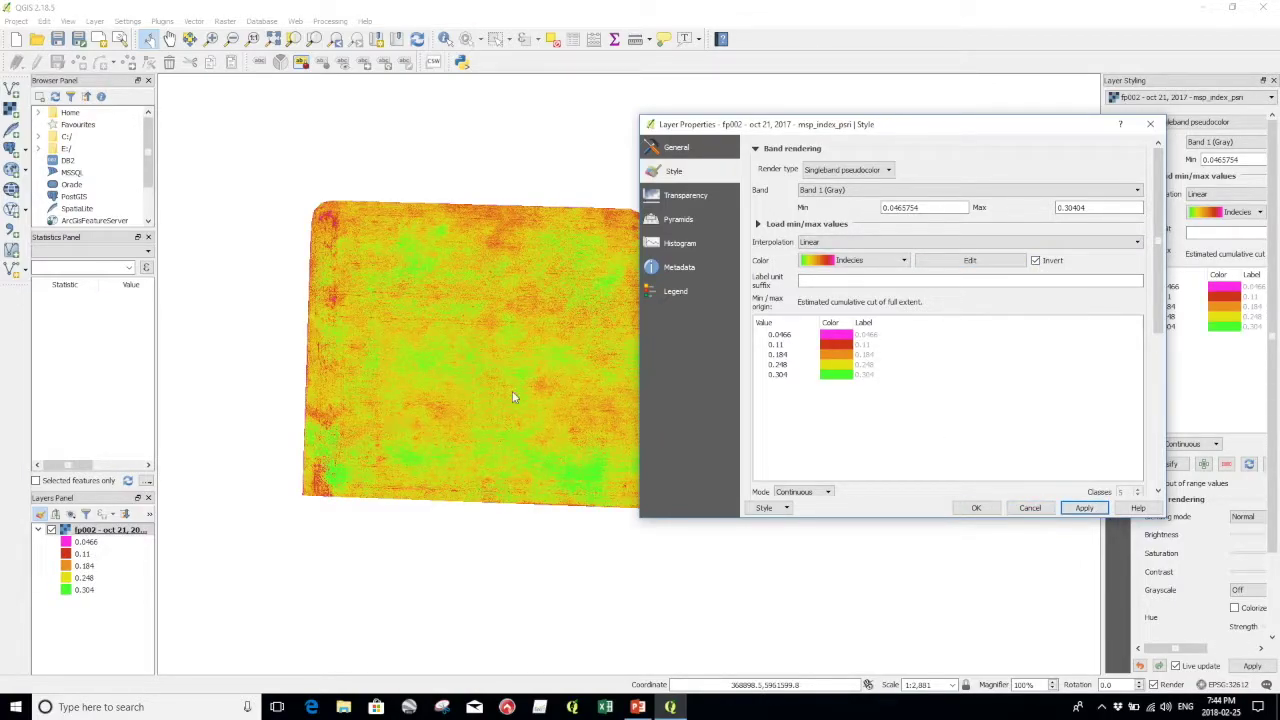
- Try a global transparency of 42% on the msp_index_psri raster and return it to 0%
{"action": "left_click_drag", "start_coordinate": [748, 128], "coordinate": [885, 127]}
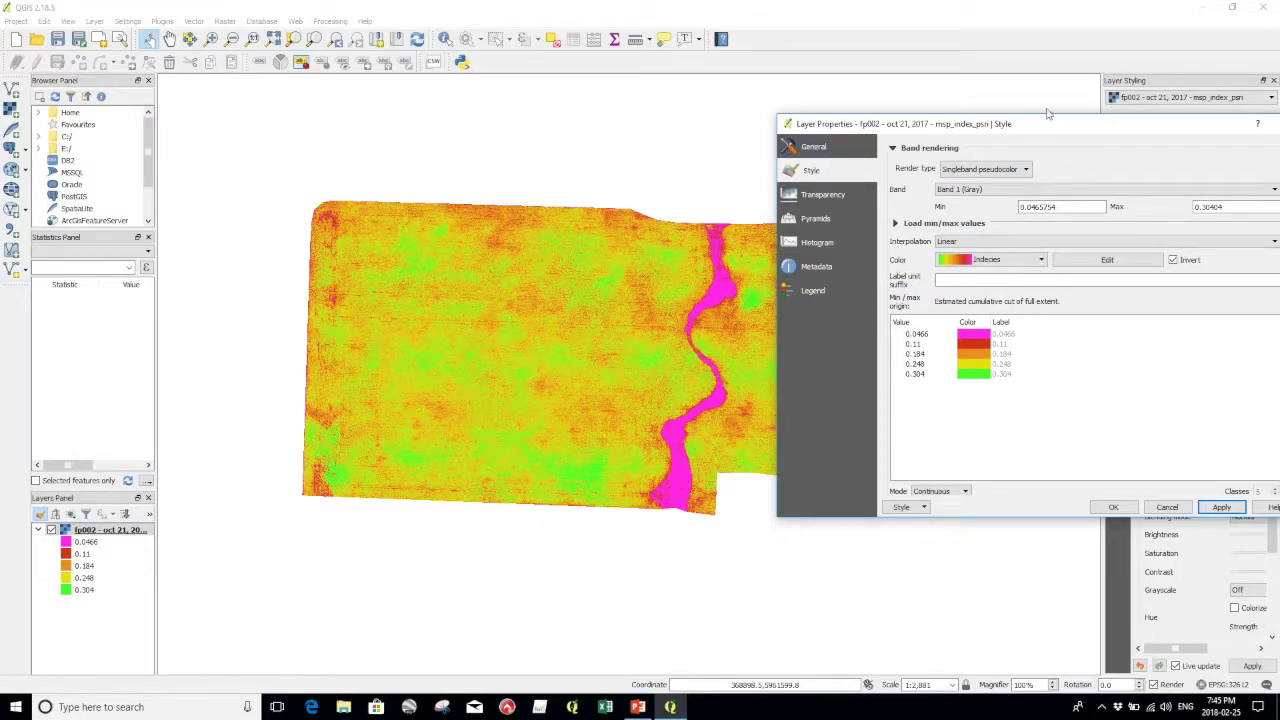
{"action": "left_click_drag", "start_coordinate": [970, 125], "coordinate": [895, 100]}
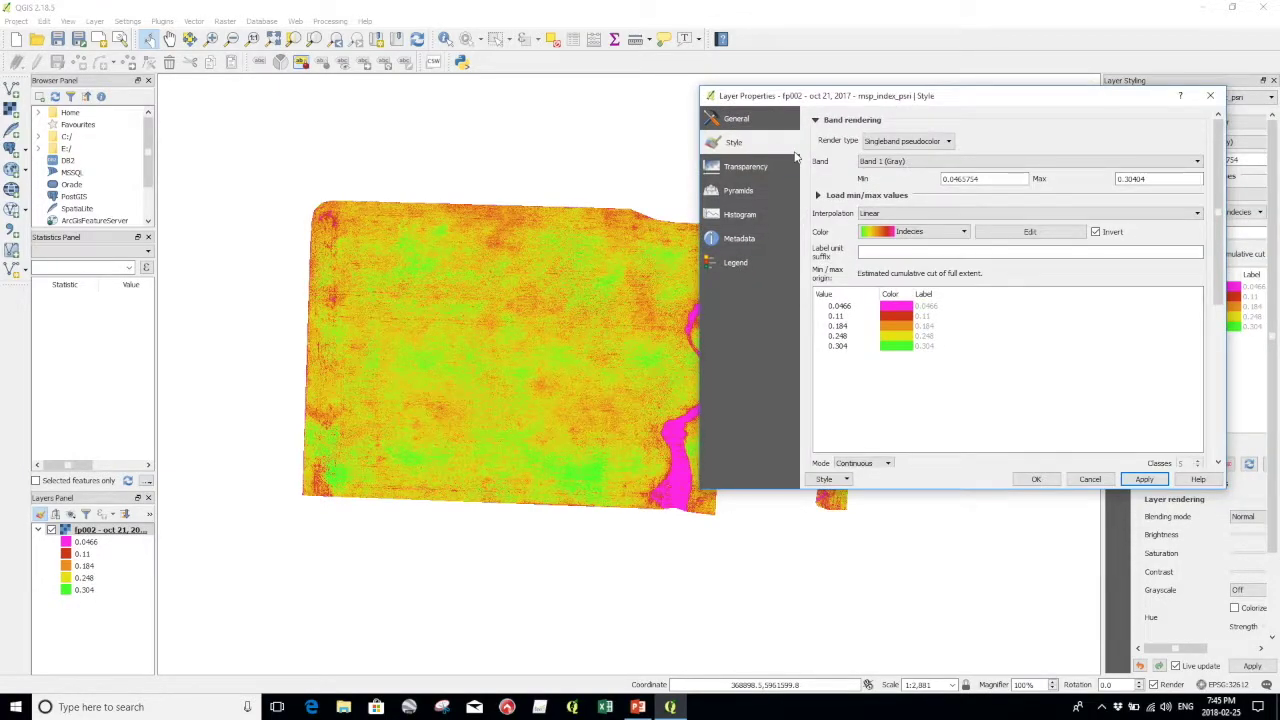
{"action": "left_click", "coordinate": [735, 168]}
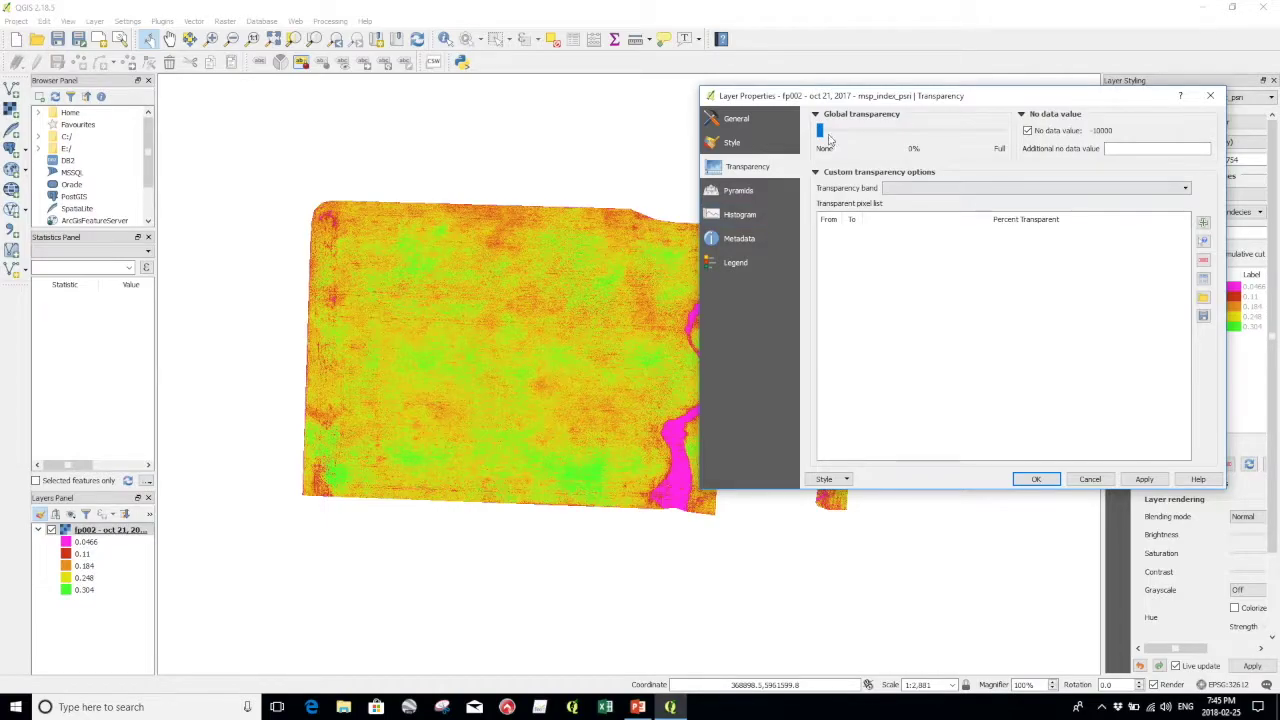
{"action": "left_click_drag", "start_coordinate": [820, 130], "coordinate": [898, 132]}
{"action": "left_click", "coordinate": [1143, 479]}
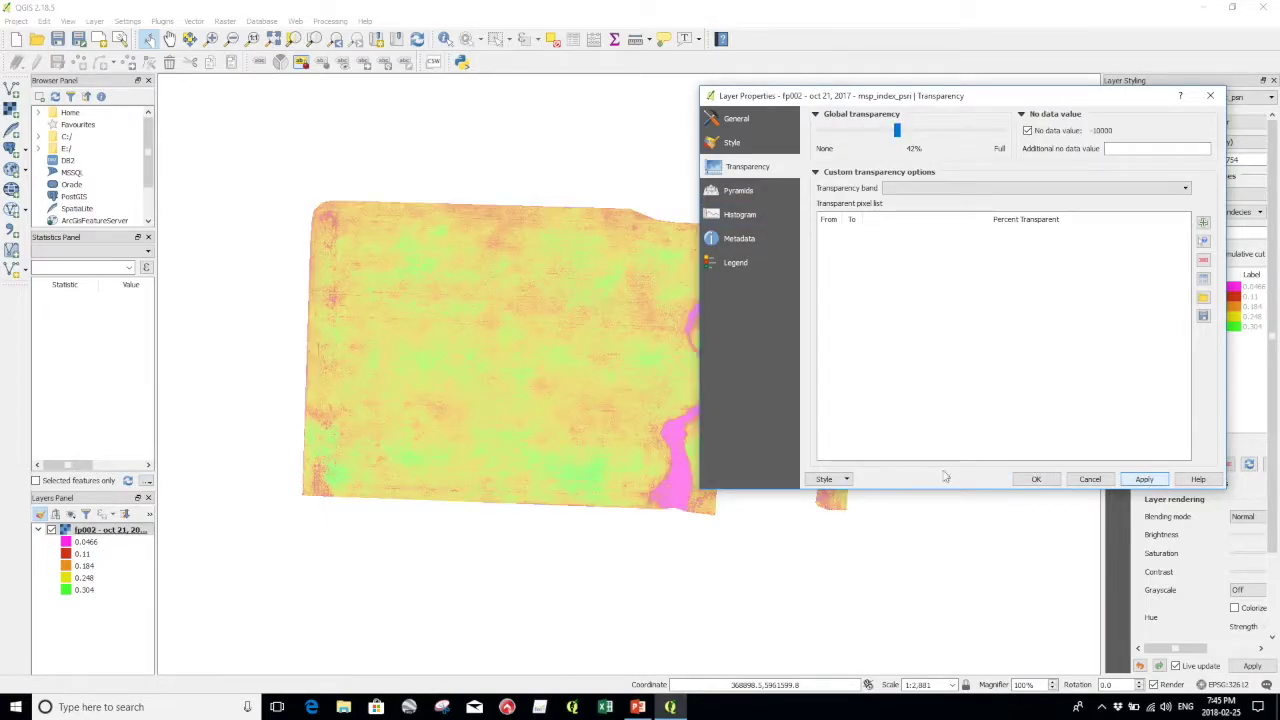
{"action": "left_click_drag", "start_coordinate": [896, 131], "coordinate": [819, 132]}
{"action": "left_click", "coordinate": [1144, 479]}
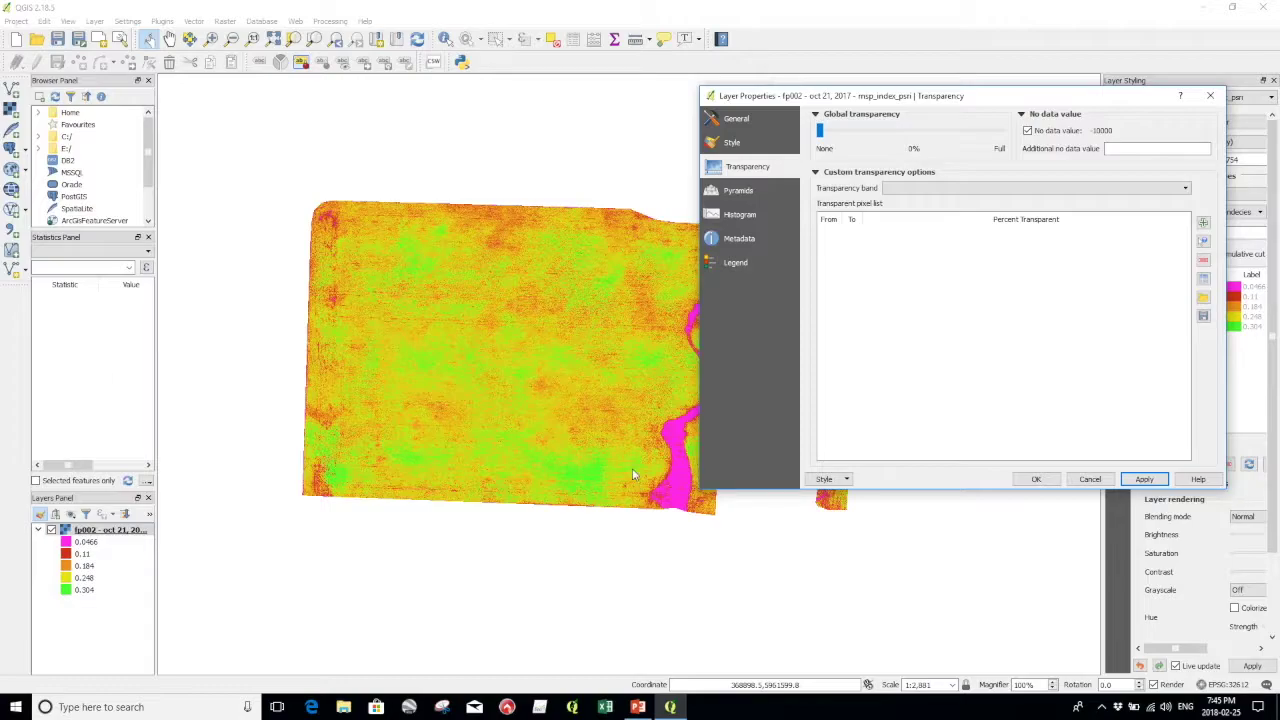
{"action": "left_click", "coordinate": [1038, 479]}
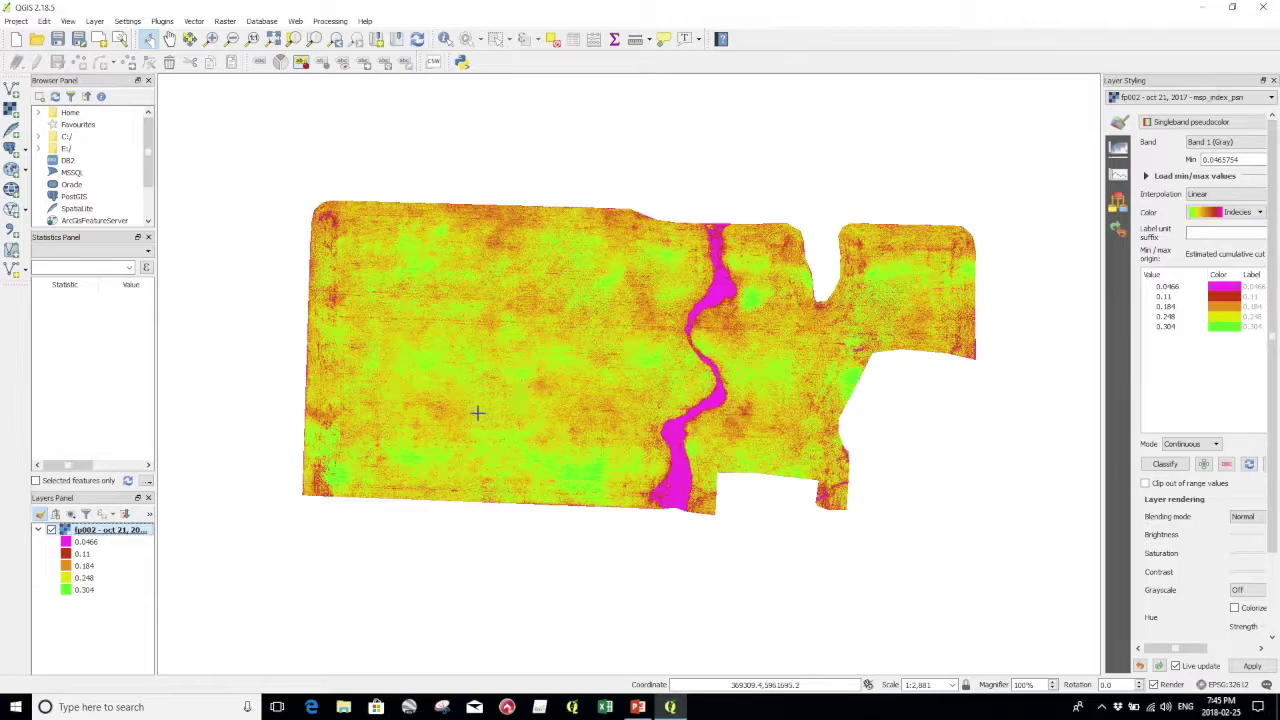
- Add the raster fp002 - oct 21, 2017 - msp_rgba_psri.tif and toggle its visibility to compare it with the index raster below
{"action": "left_click", "coordinate": [12, 110]}
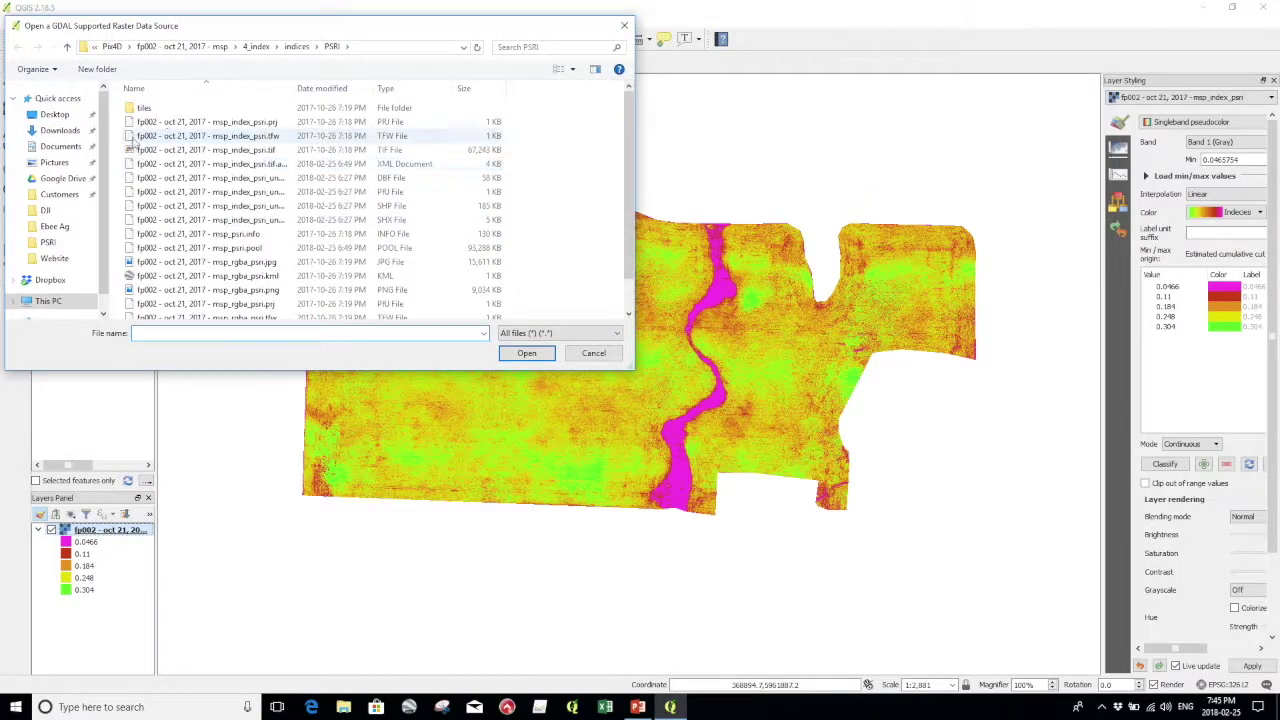
{"action": "scroll", "coordinate": [258, 170], "scroll_direction": "down", "scroll_amount": 1}
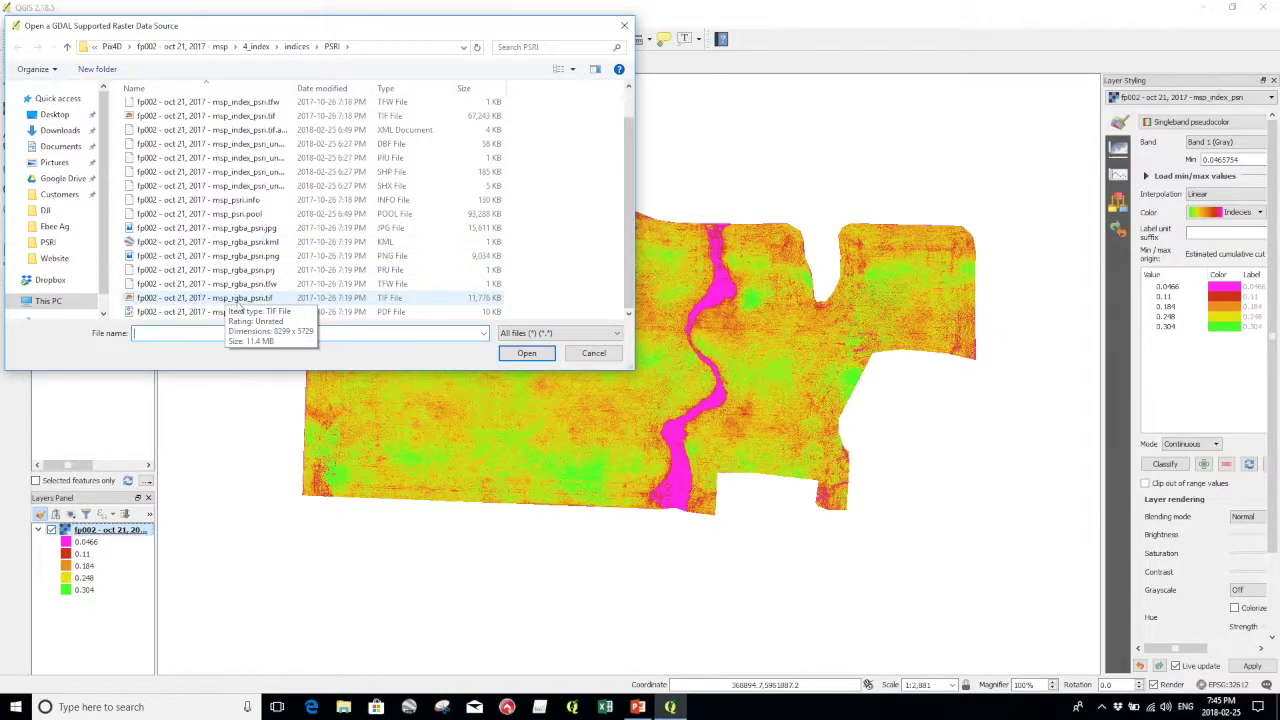
{"action": "left_click", "coordinate": [213, 300]}
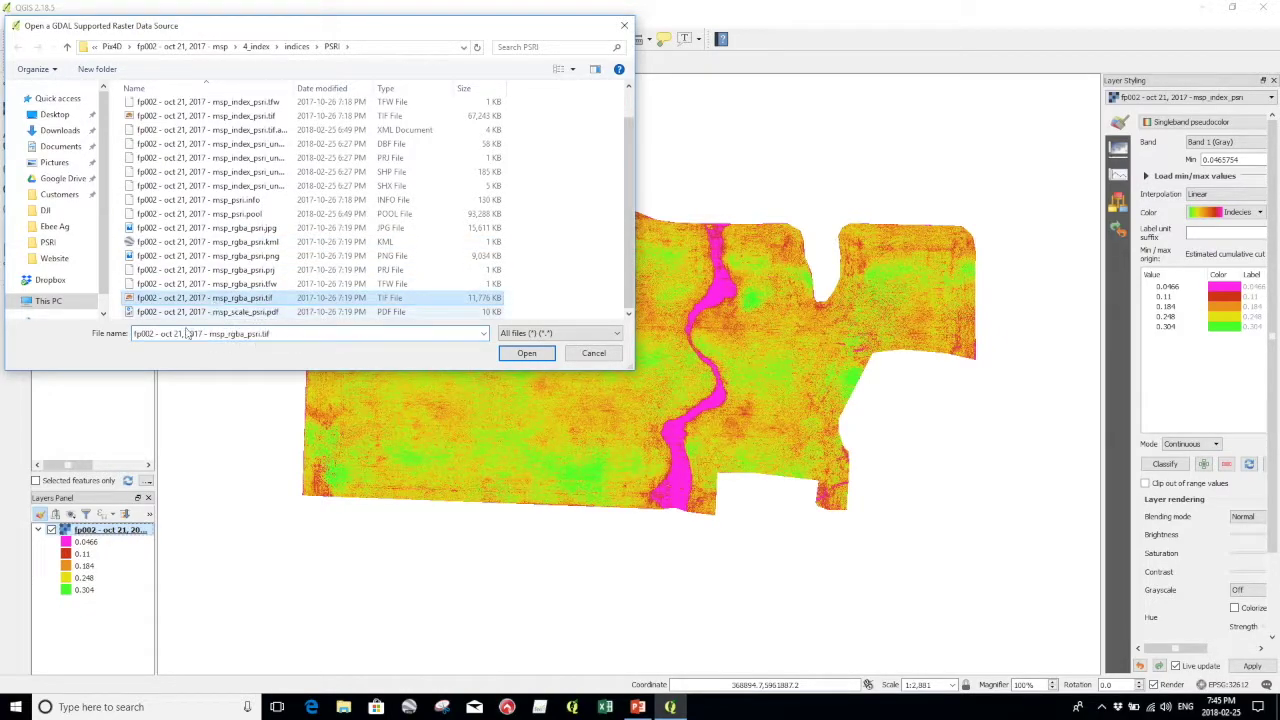
{"action": "left_click", "coordinate": [527, 353]}
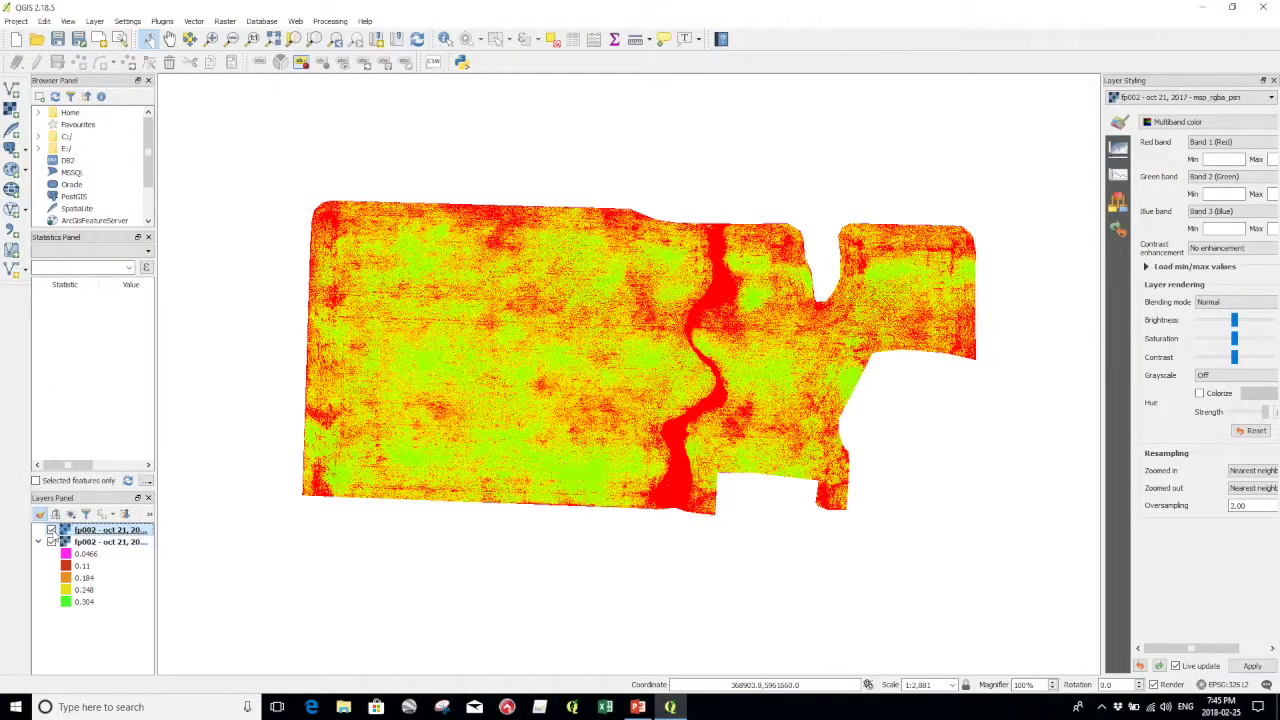
{"action": "left_click", "coordinate": [51, 530]}
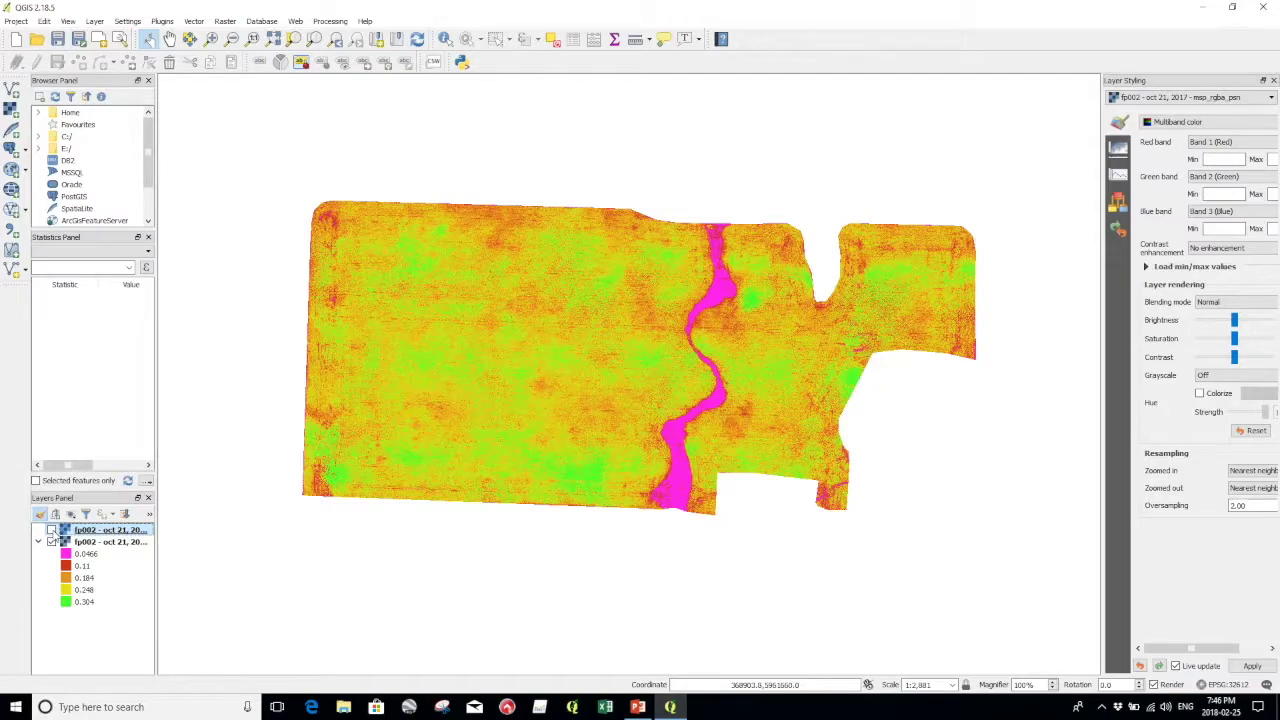
{"action": "left_click", "coordinate": [51, 530]}
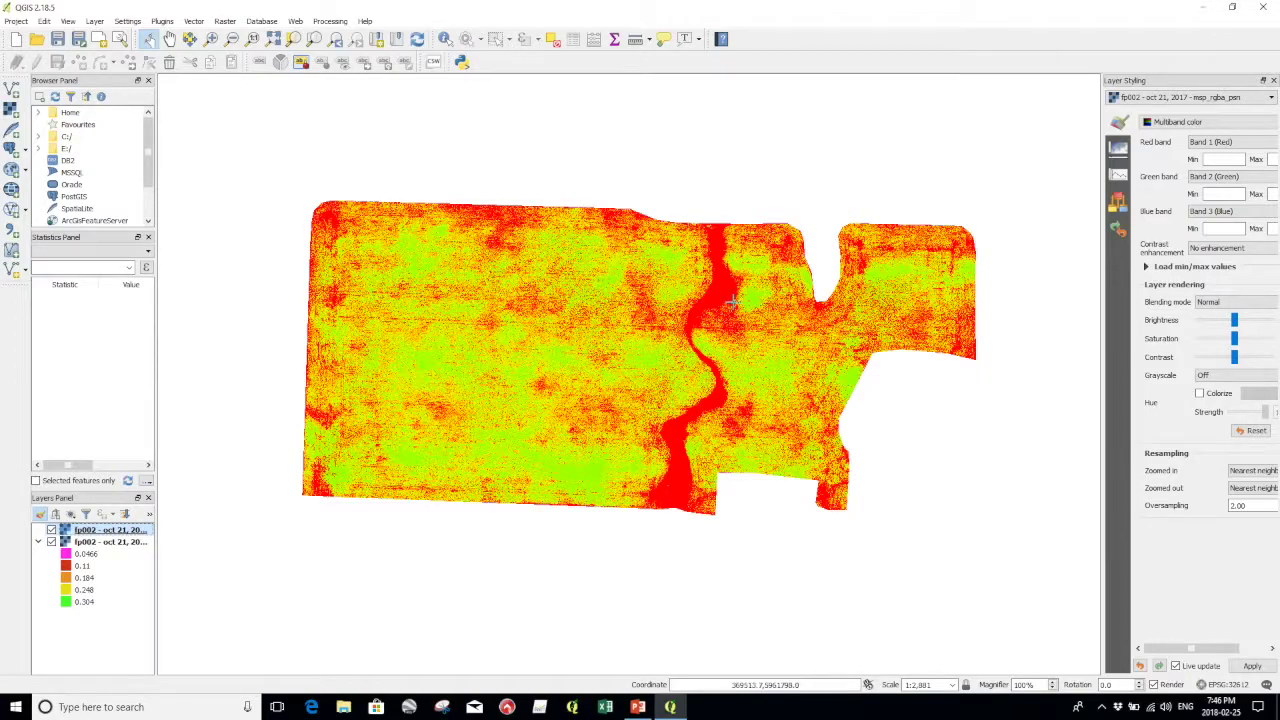
- Remove the msp_index_psri raster layer from the project
{"action": "right_click", "coordinate": [88, 543]}
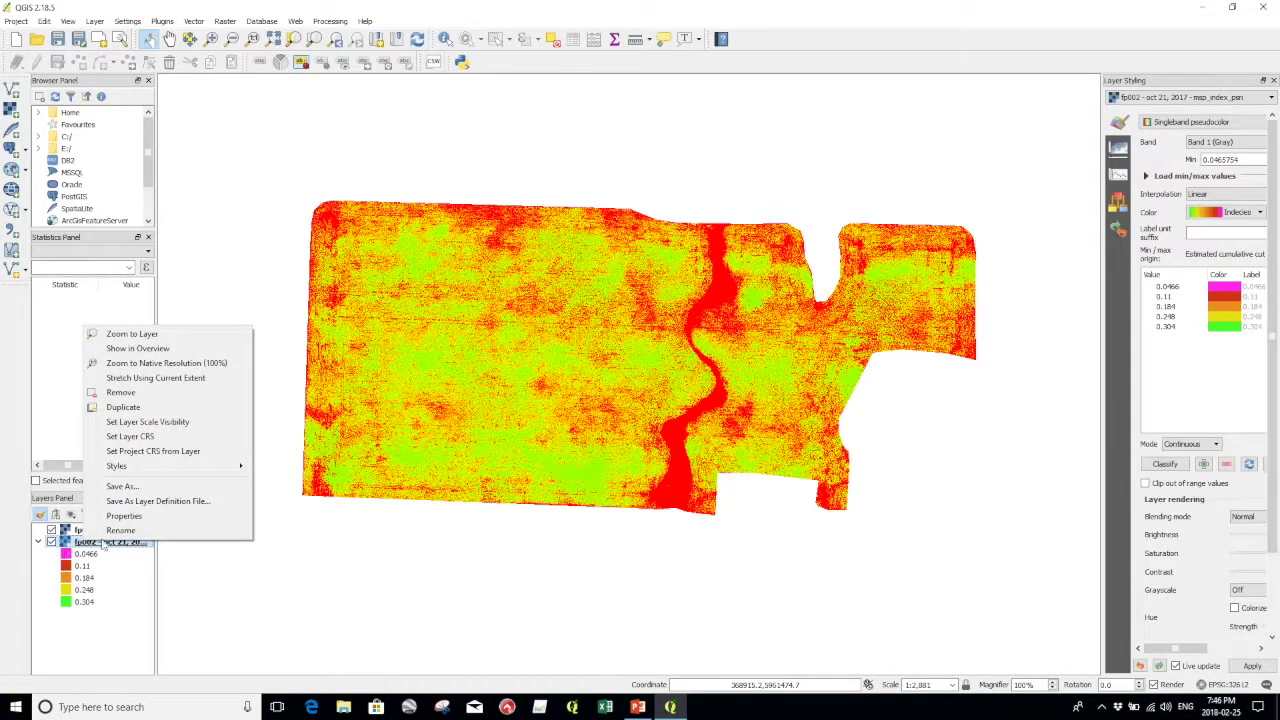
{"action": "left_click", "coordinate": [137, 400]}
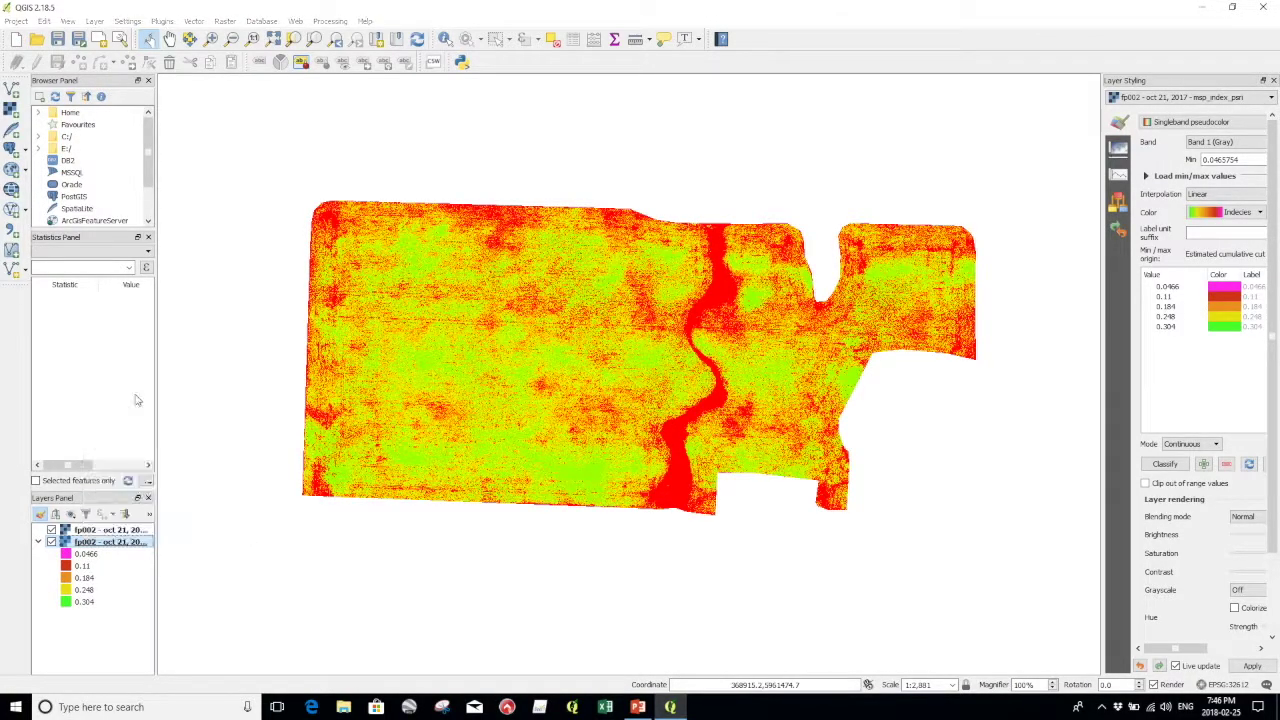
{"action": "left_click", "coordinate": [625, 367]}
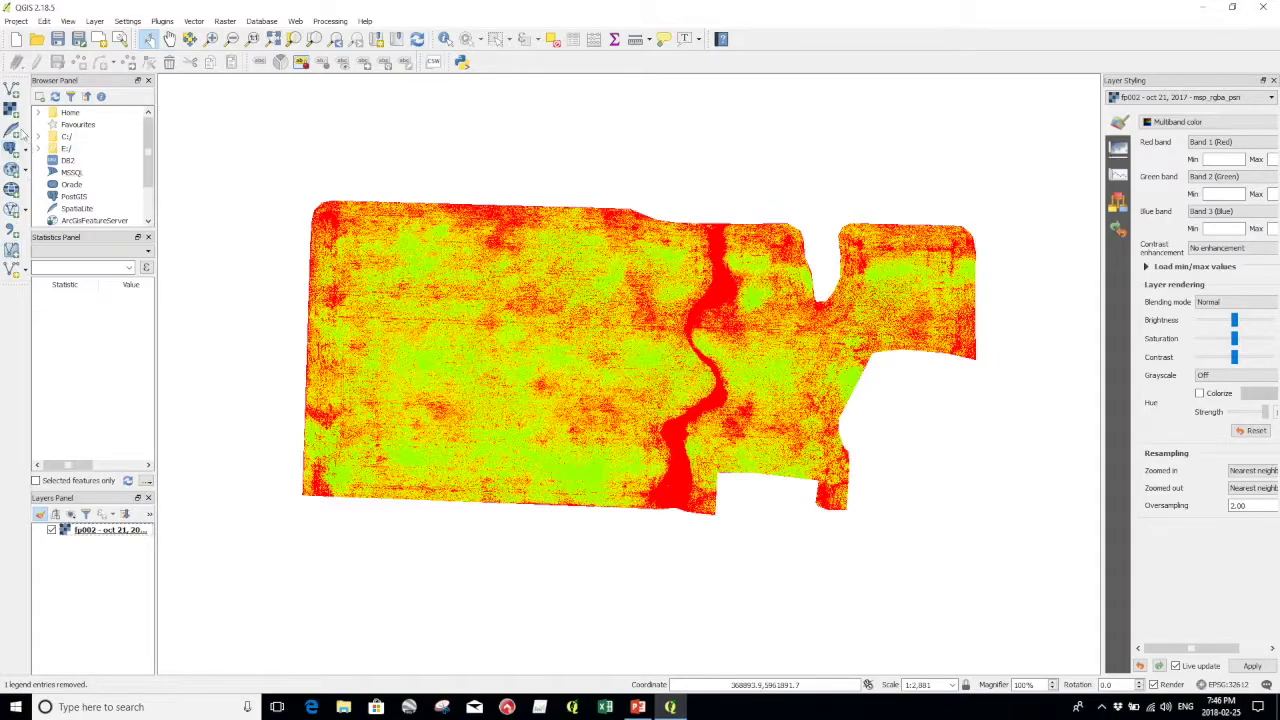
- Add the vector layer fp002 - oct 21, 2017 - msp_index_psri_unnamed.shp from the Pix4D project's 4_index/indices/PSRI folder
{"action": "left_click", "coordinate": [12, 90]}
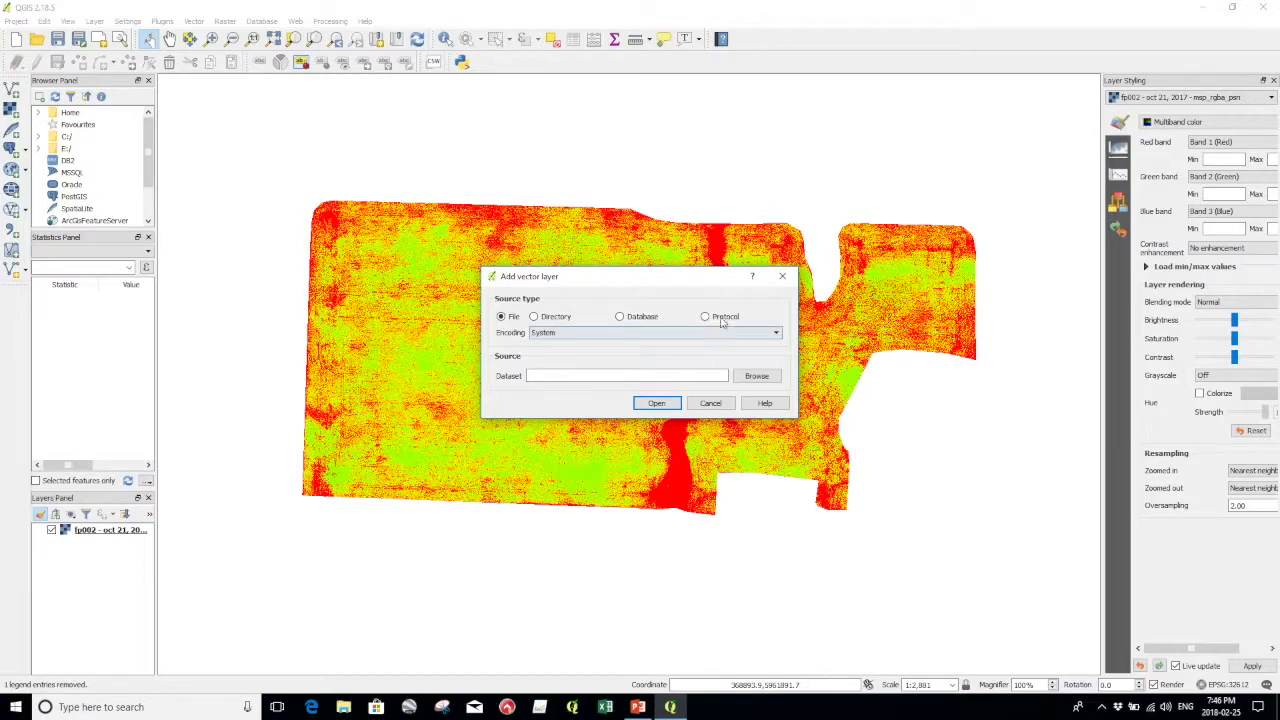
{"action": "left_click", "coordinate": [757, 376]}
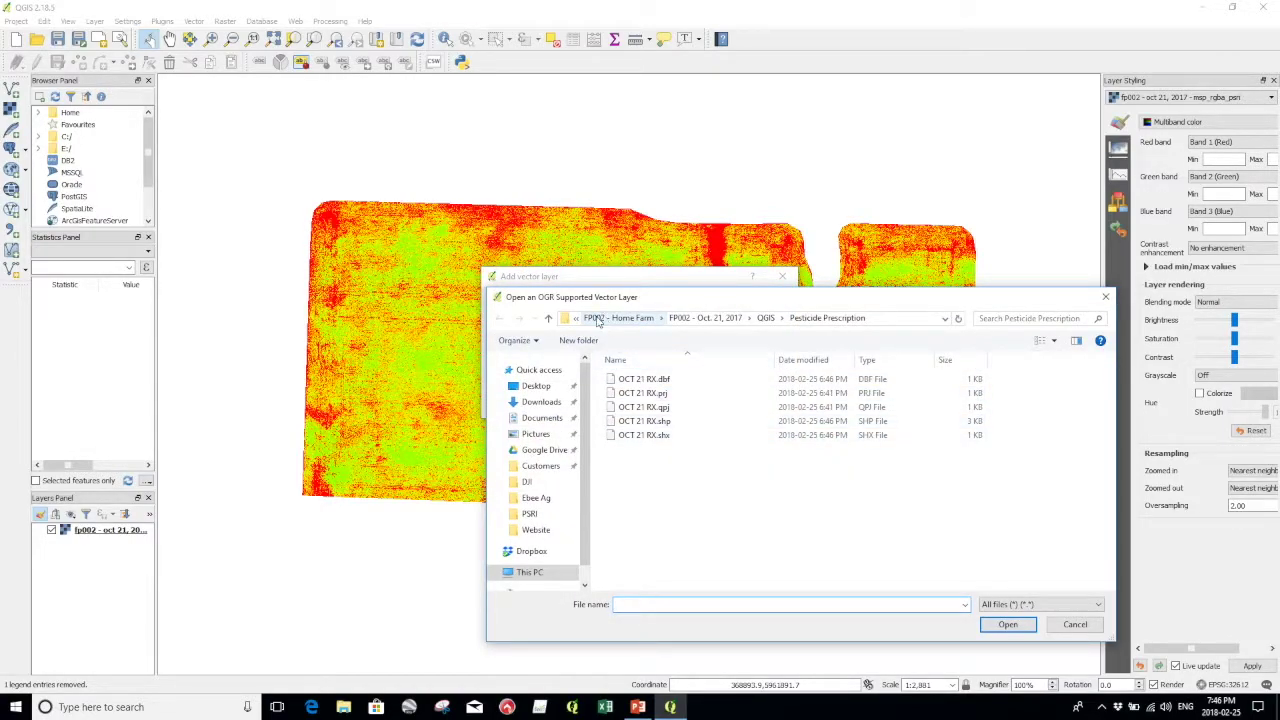
{"action": "left_click", "coordinate": [618, 318]}
{"action": "double_click", "coordinate": [651, 451]}
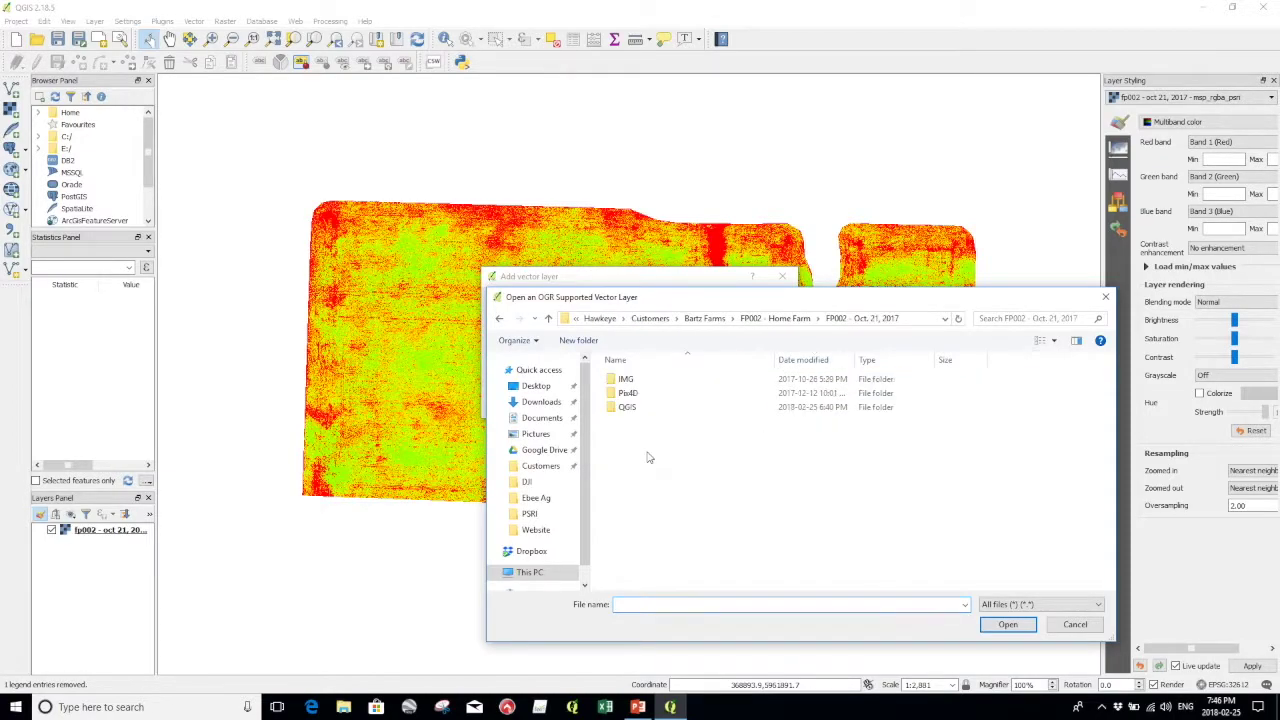
{"action": "double_click", "coordinate": [635, 410]}
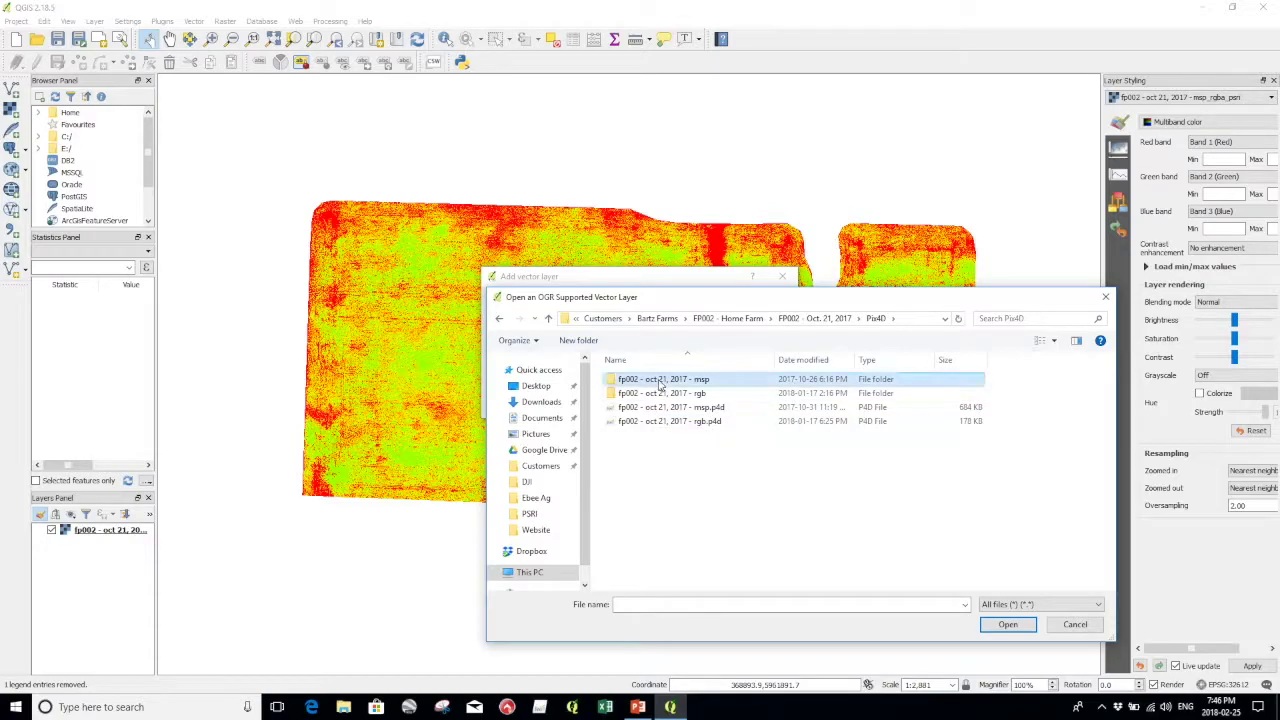
{"action": "double_click", "coordinate": [658, 380]}
{"action": "double_click", "coordinate": [645, 422]}
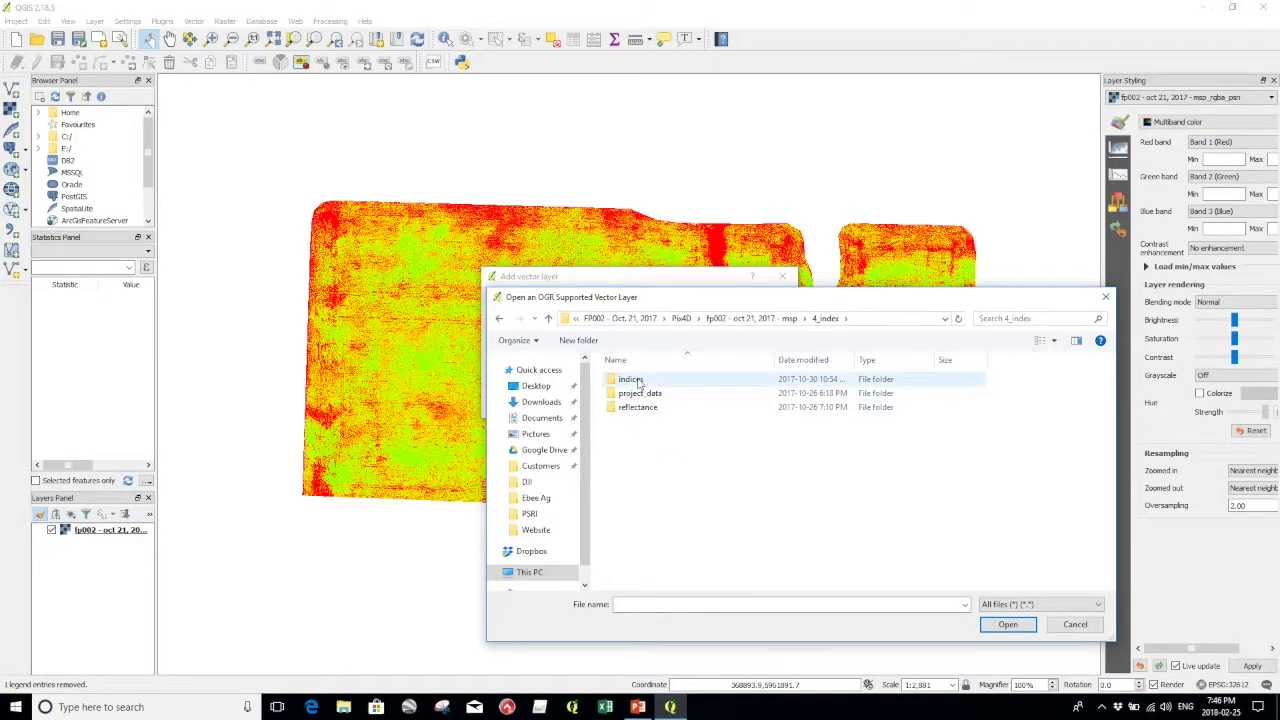
{"action": "double_click", "coordinate": [636, 381]}
{"action": "double_click", "coordinate": [630, 393]}
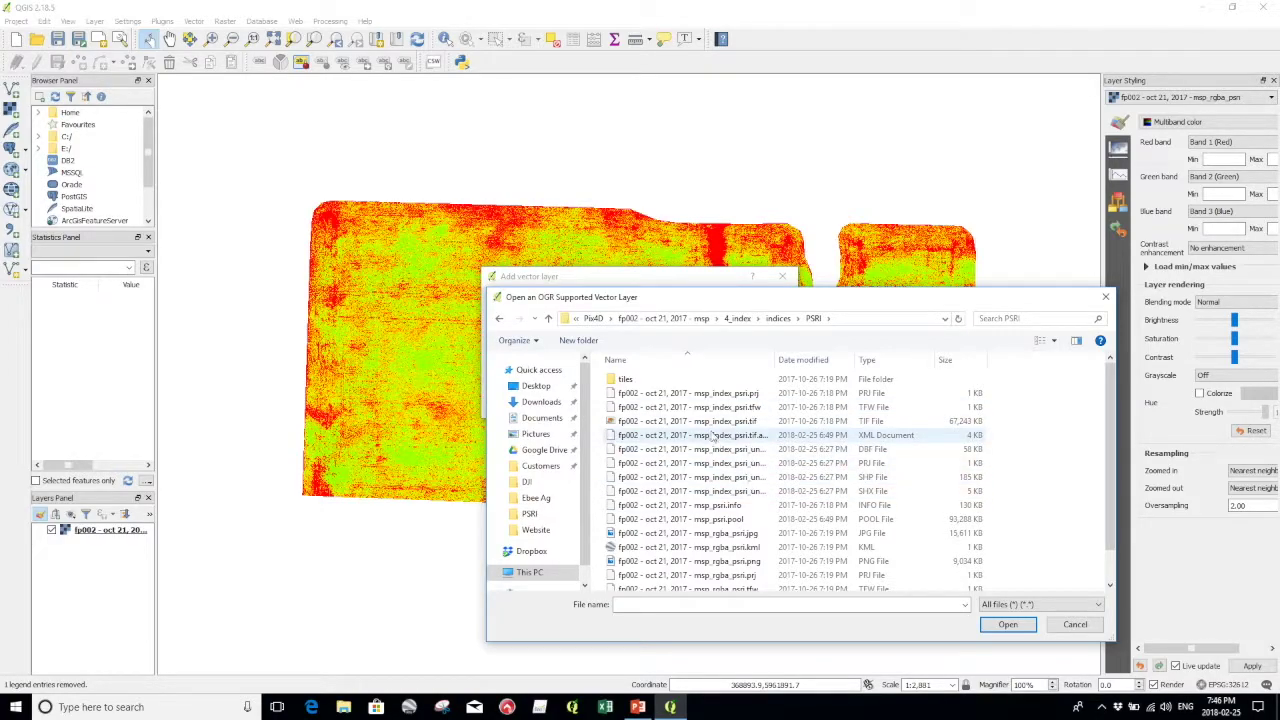
{"action": "left_click", "coordinate": [655, 479]}
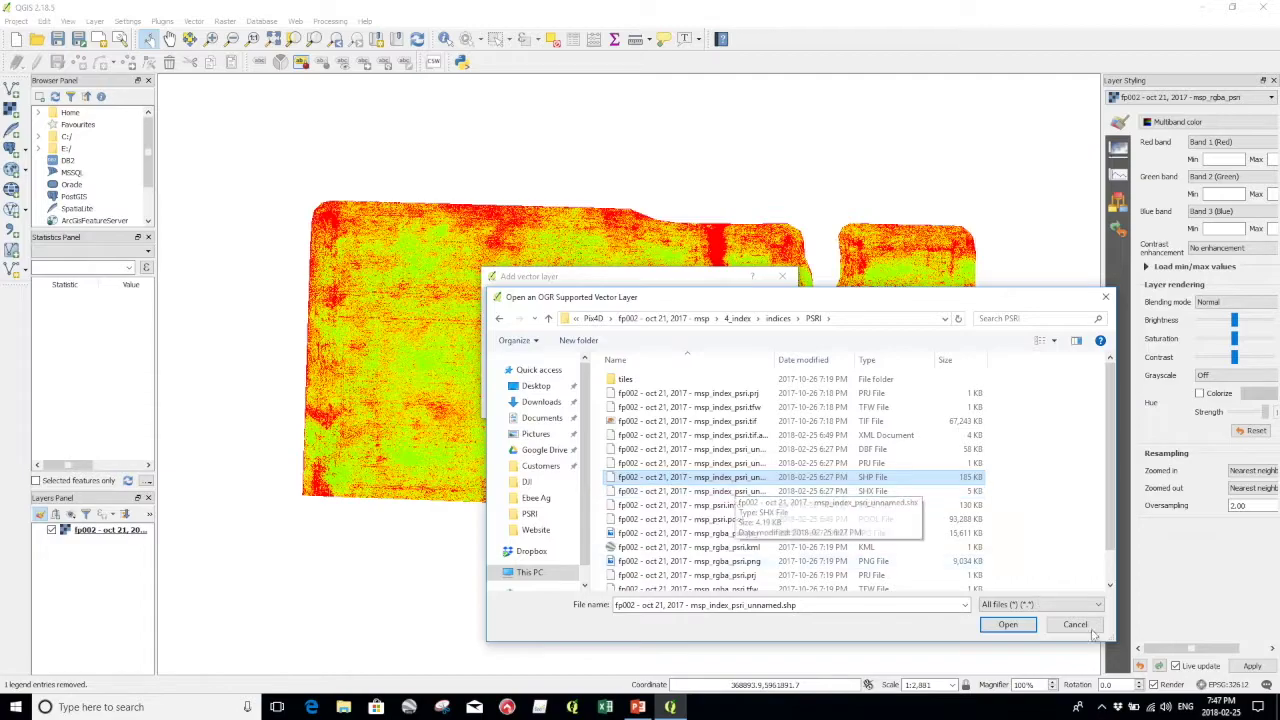
{"action": "left_click", "coordinate": [1001, 627]}
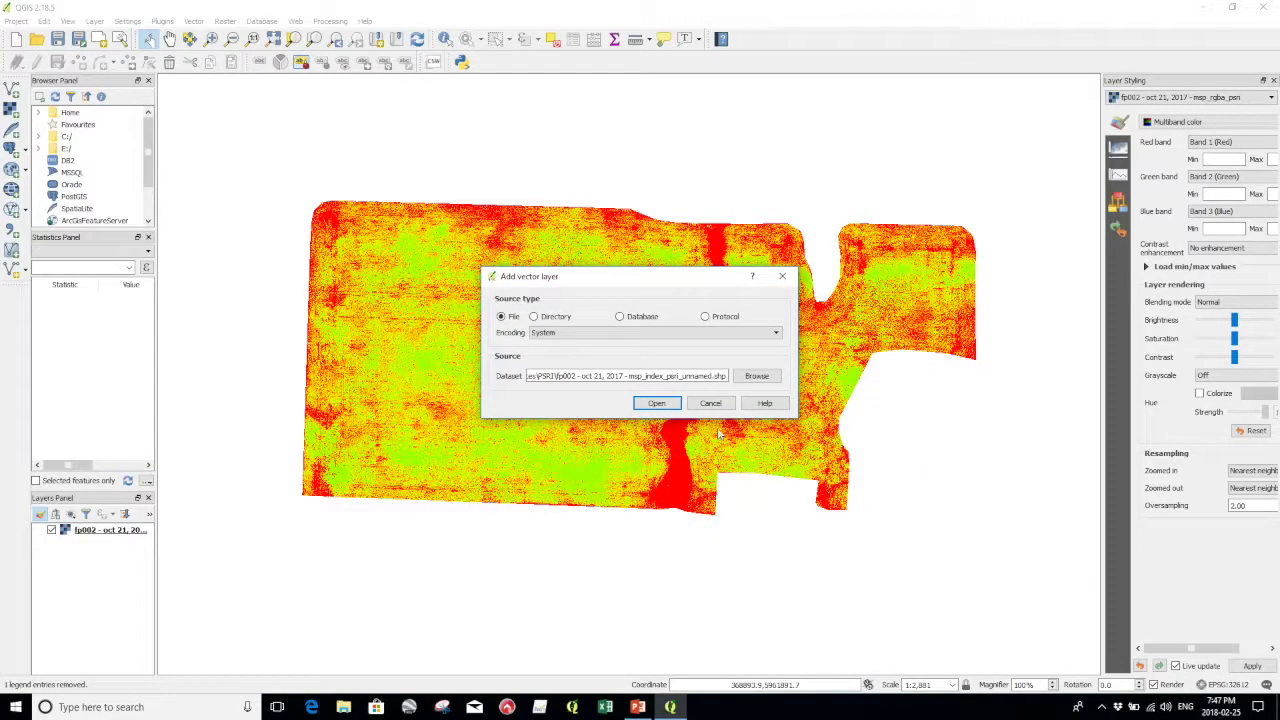
{"action": "left_click", "coordinate": [655, 403]}
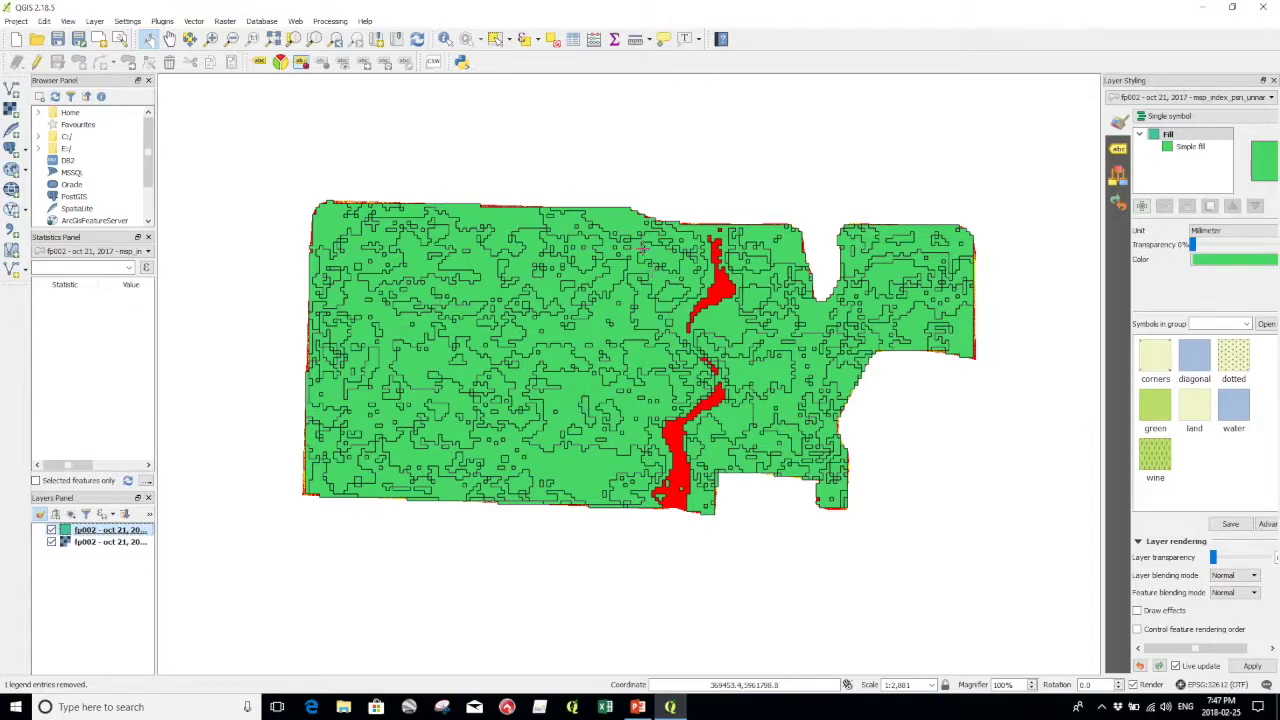
- Examine the zone polygons of the added shapefile up close and across the western part of the field
{"action": "scroll", "coordinate": [576, 245], "scroll_direction": "up", "scroll_amount": 3}
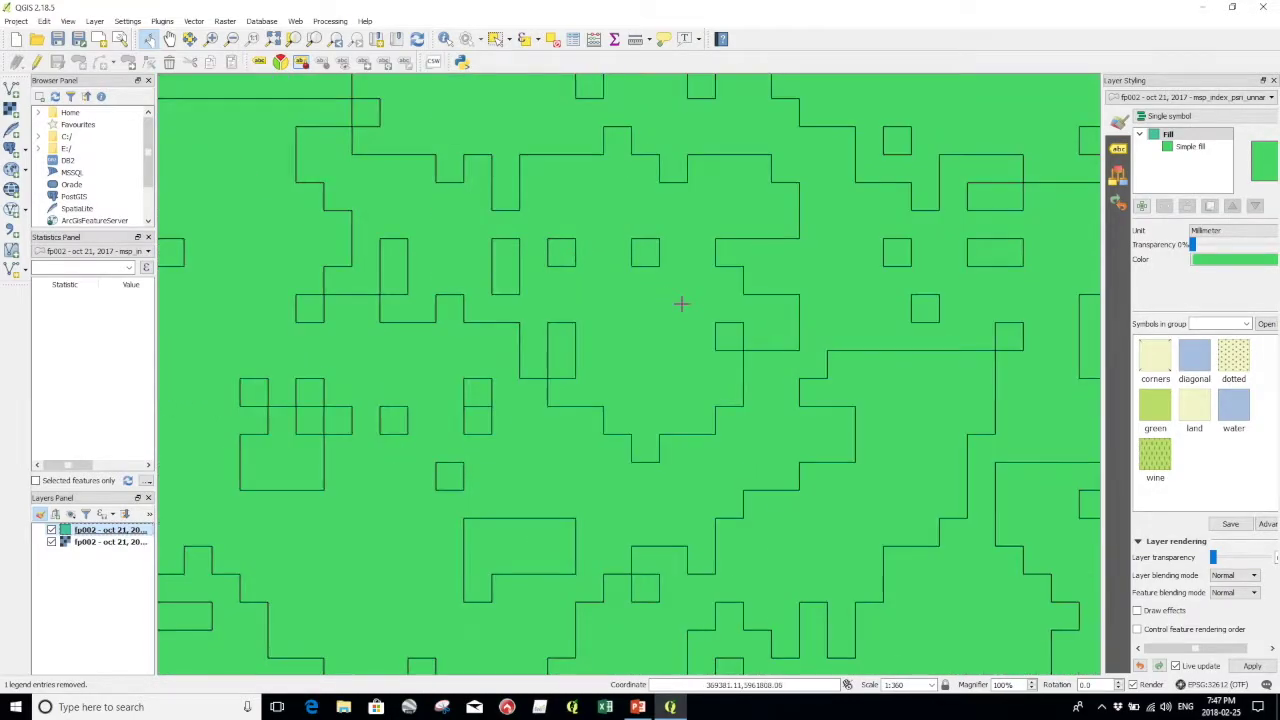
{"action": "scroll", "coordinate": [680, 280], "scroll_direction": "down", "scroll_amount": 1}
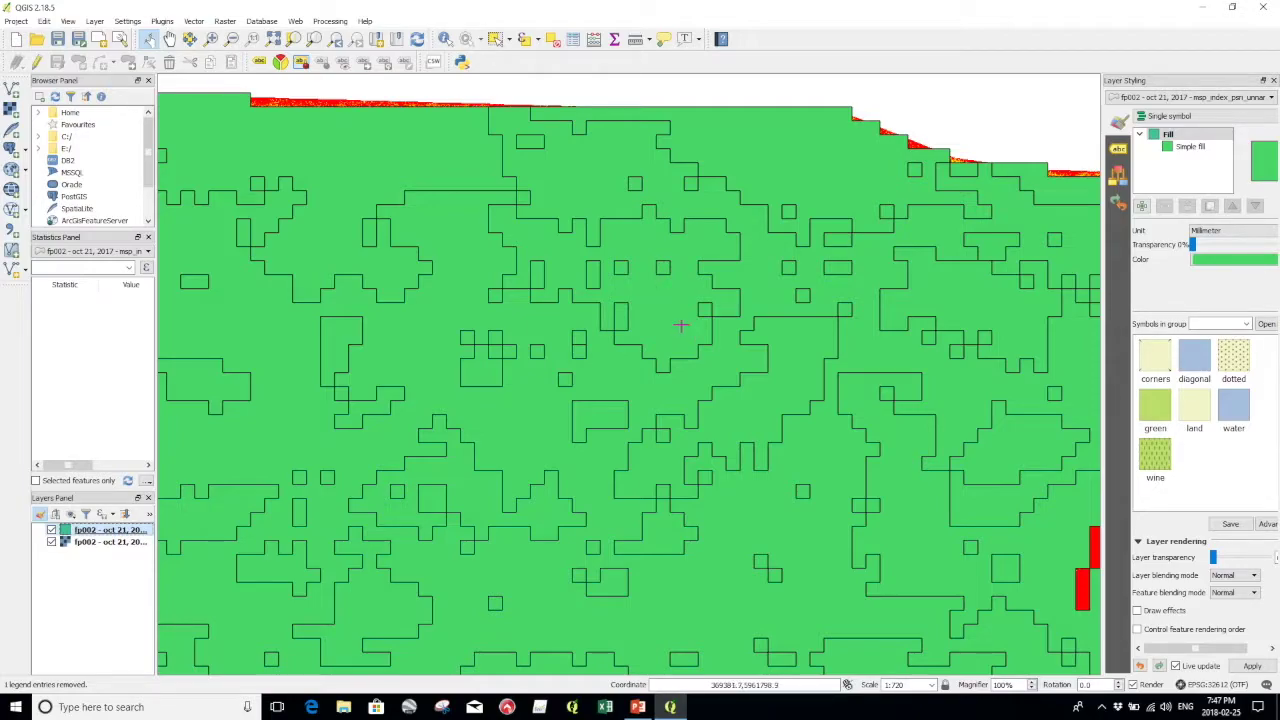
{"action": "scroll", "coordinate": [670, 326], "scroll_direction": "down", "scroll_amount": 1}
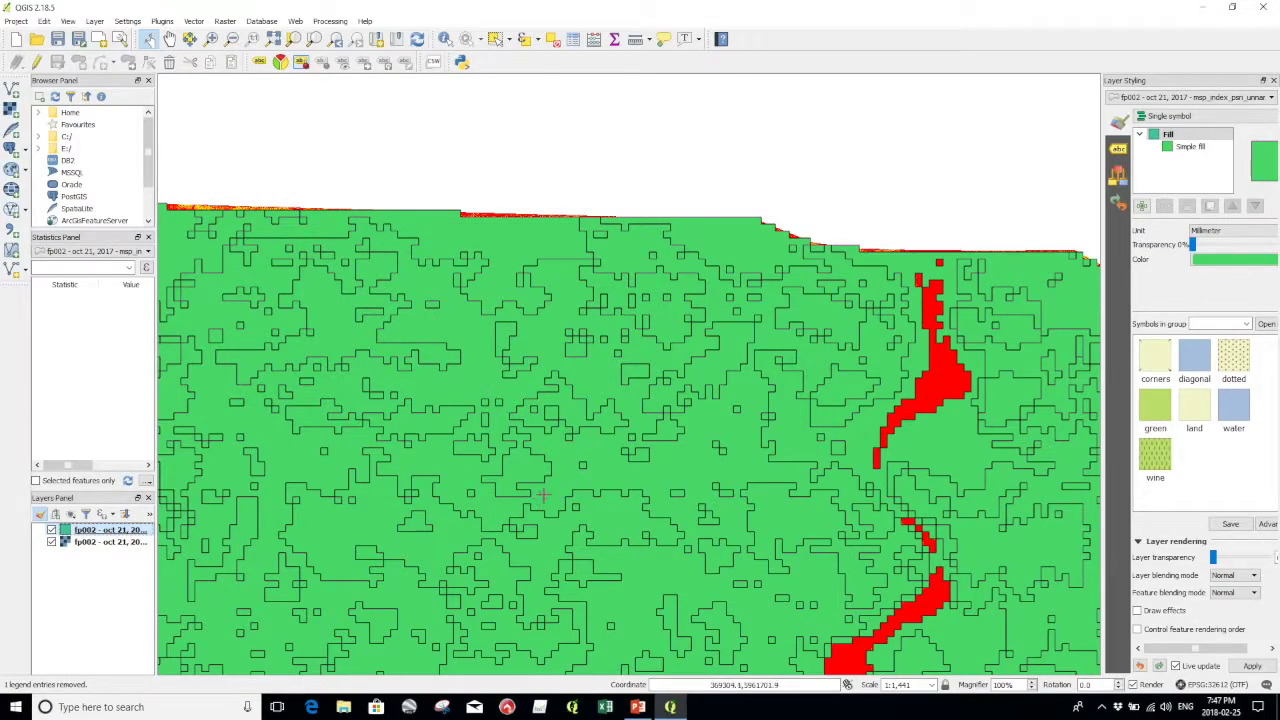
{"action": "left_click_drag", "start_coordinate": [471, 531], "coordinate": [528, 331]}
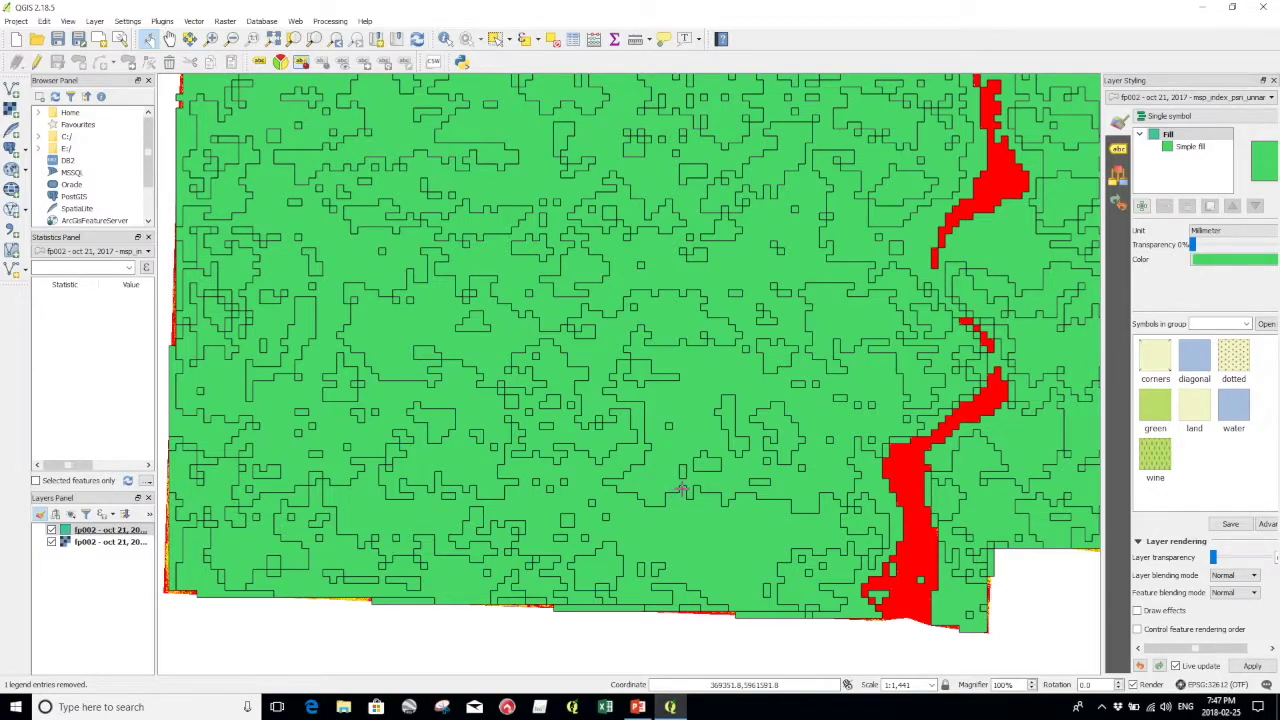
- Set the fill transparency of the msp_index_psri_unnamed zone layer to 51% so the PSRI raster shows through
{"action": "left_click_drag", "start_coordinate": [678, 489], "coordinate": [618, 495]}
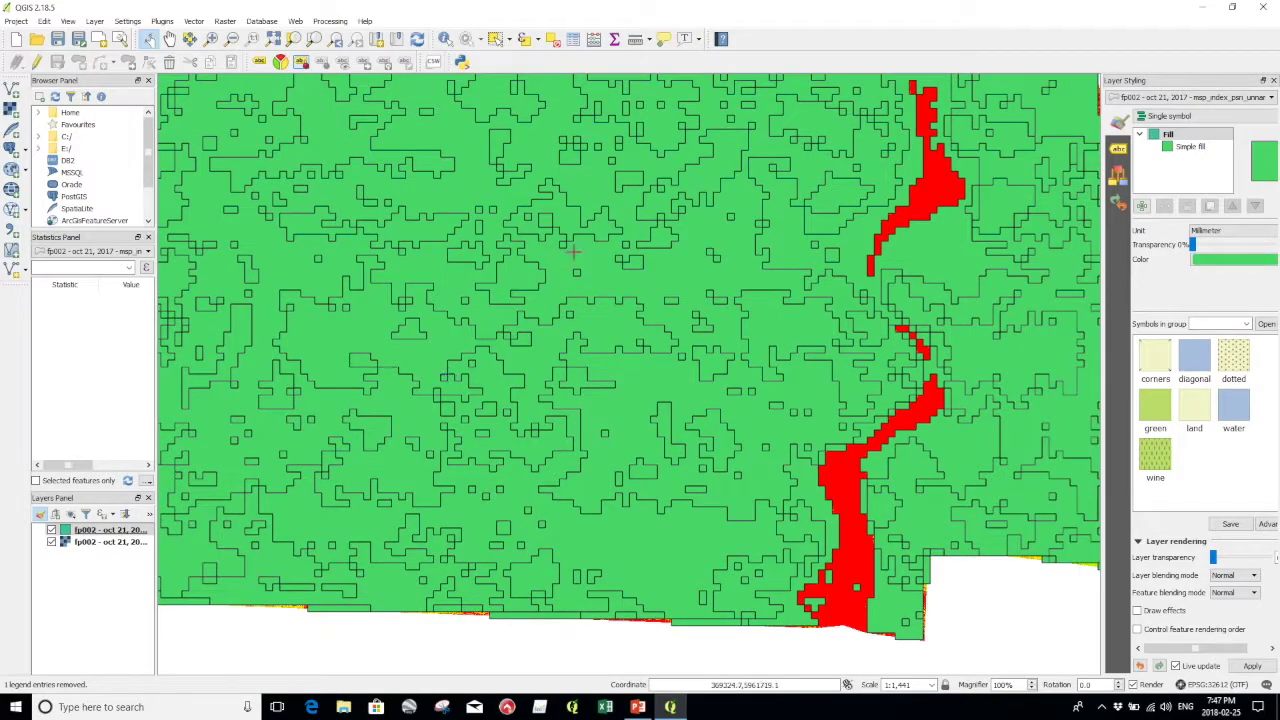
{"action": "left_click_drag", "start_coordinate": [368, 194], "coordinate": [468, 314]}
{"action": "scroll", "coordinate": [468, 314], "scroll_direction": "down", "scroll_amount": 1}
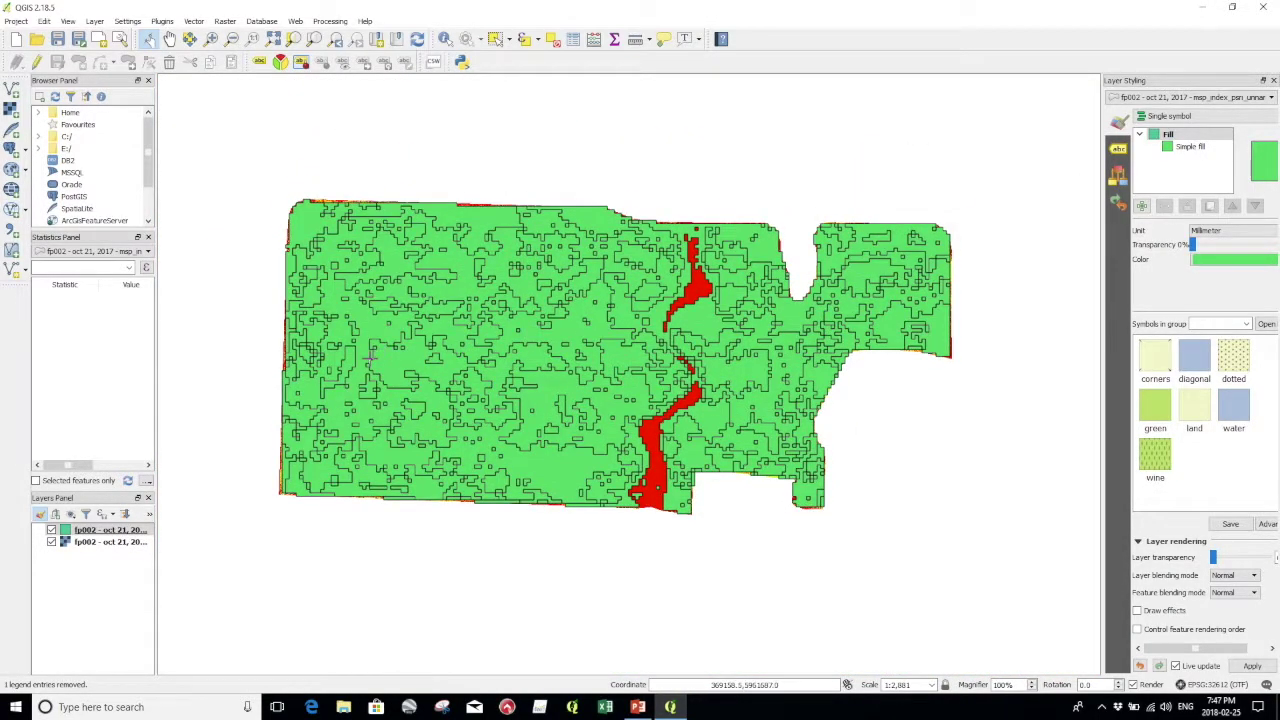
{"action": "double_click", "coordinate": [88, 535]}
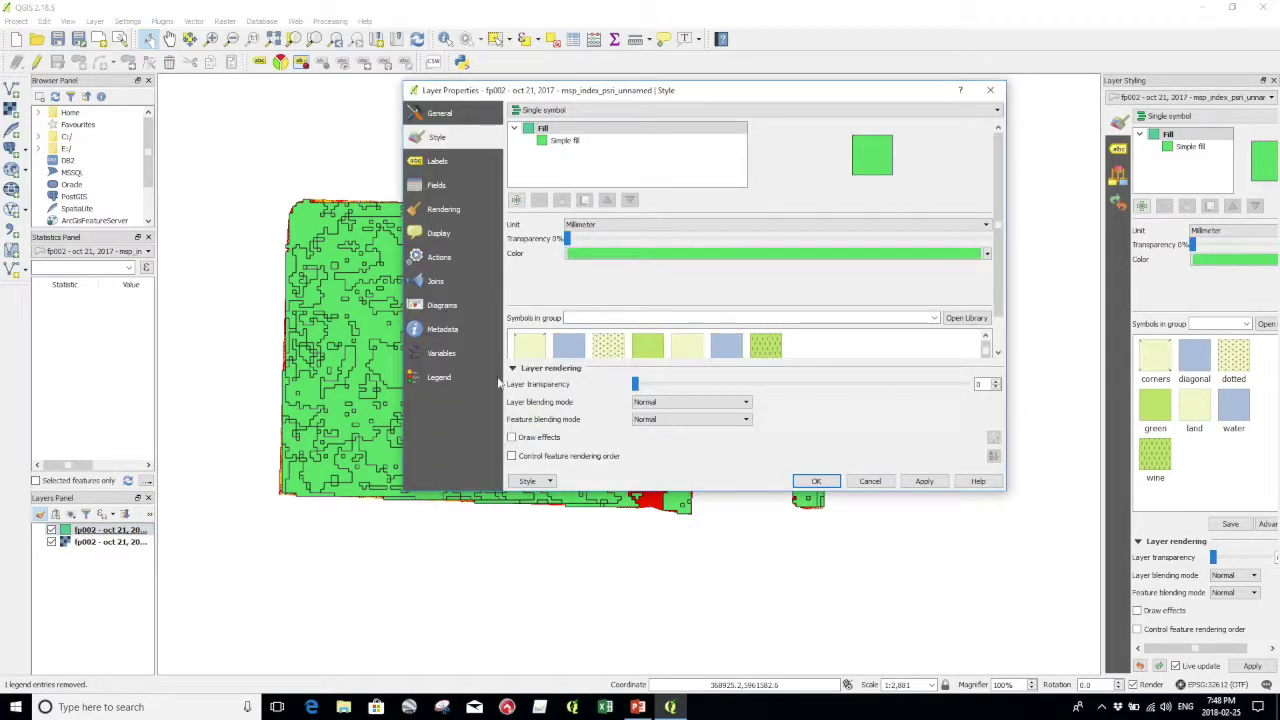
{"action": "left_click_drag", "start_coordinate": [641, 90], "coordinate": [1004, 151]}
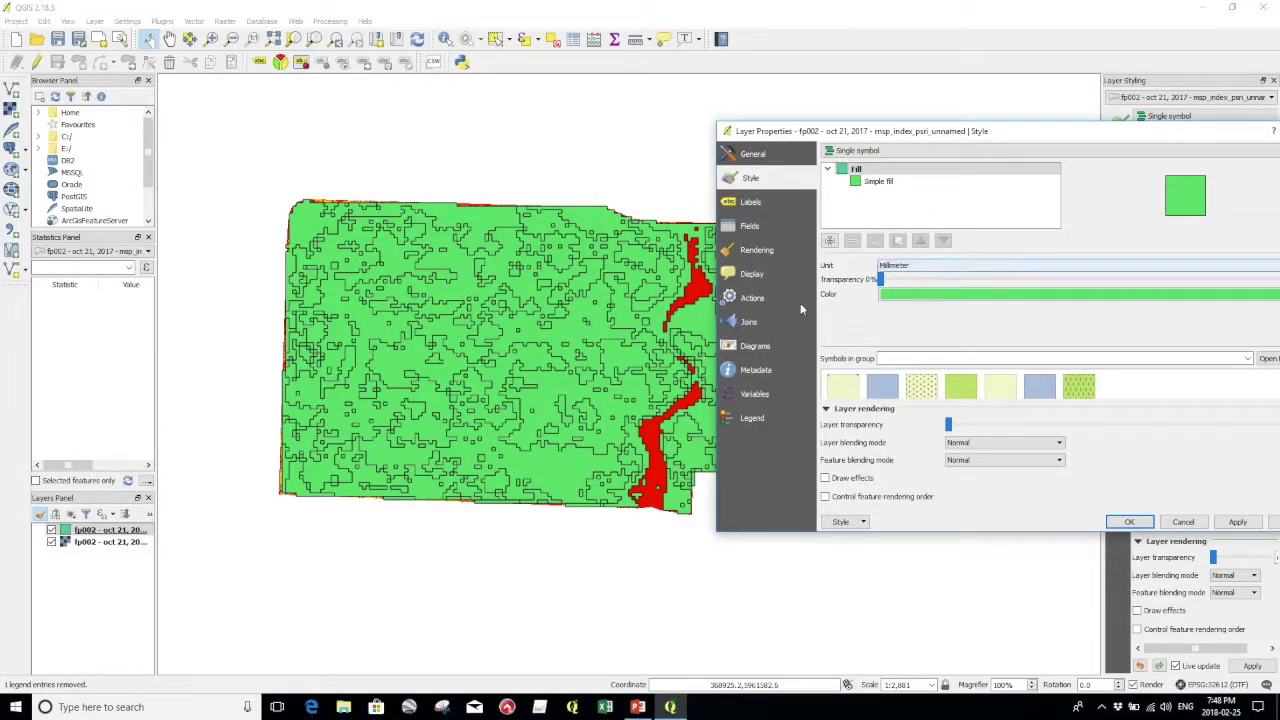
{"action": "left_click_drag", "start_coordinate": [881, 279], "coordinate": [1131, 279]}
{"action": "left_click", "coordinate": [1237, 522]}
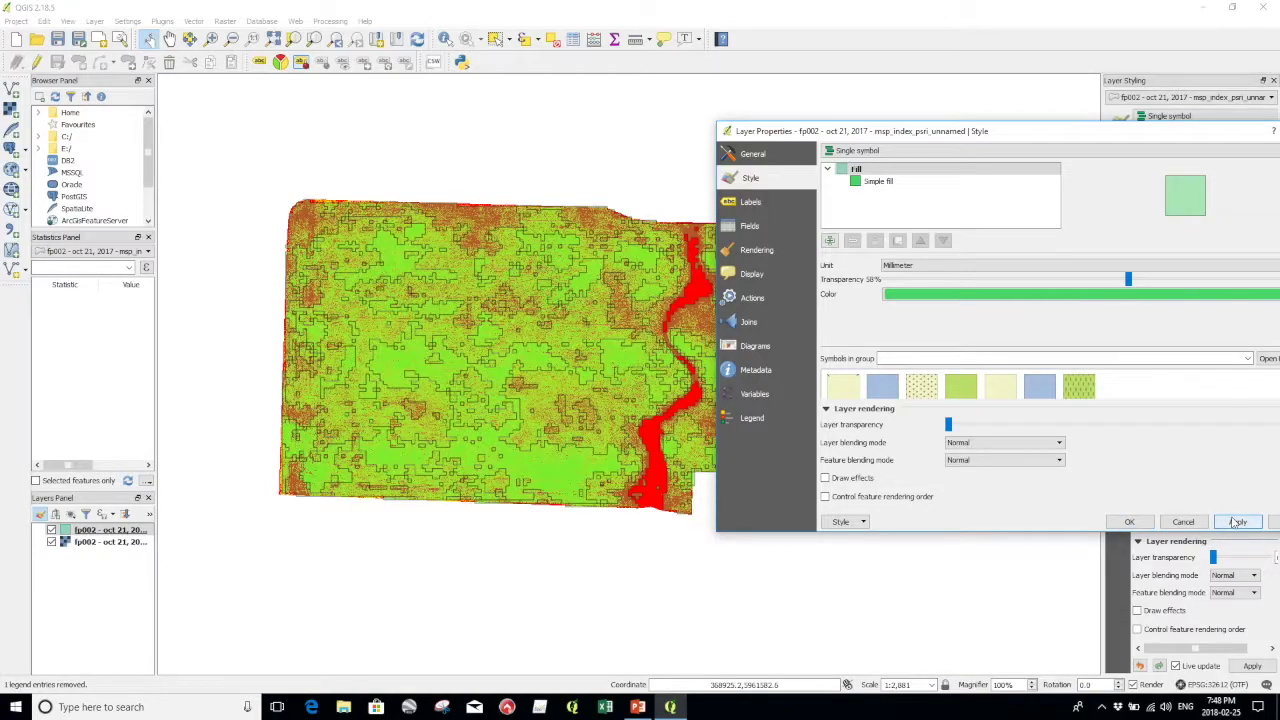
{"action": "left_click_drag", "start_coordinate": [1128, 279], "coordinate": [1100, 280]}
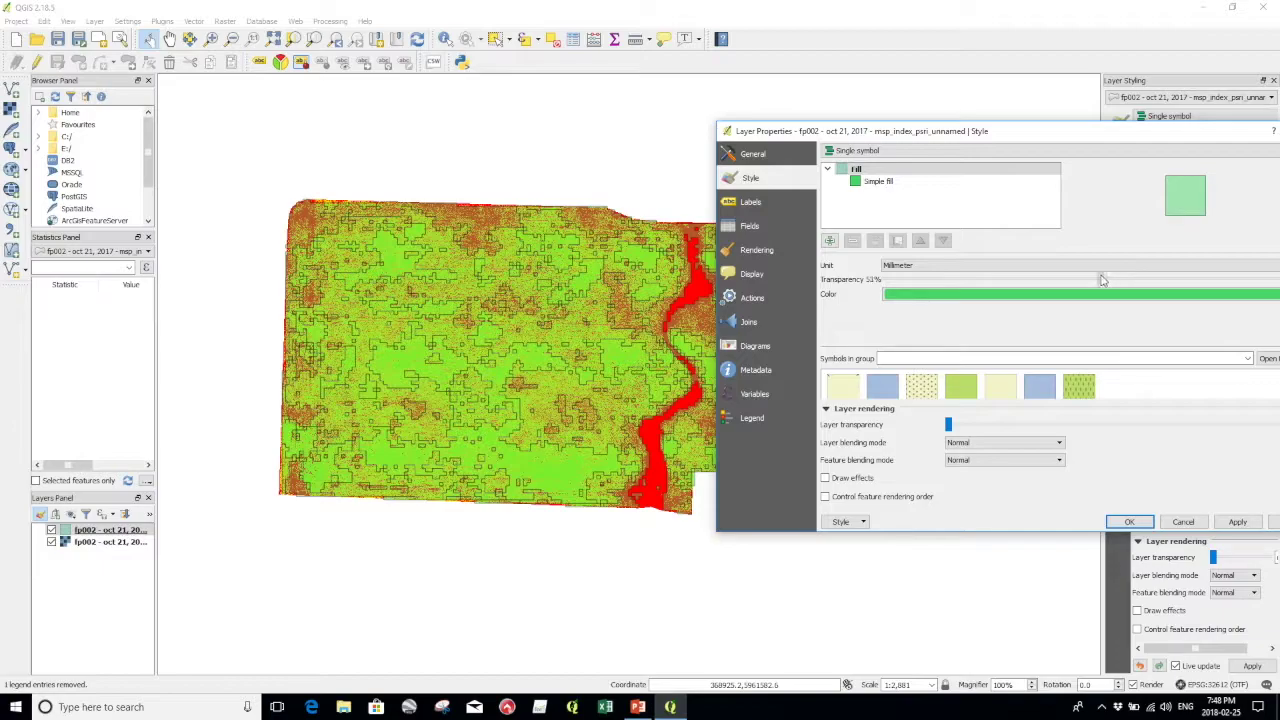
{"action": "left_click", "coordinate": [1237, 522]}
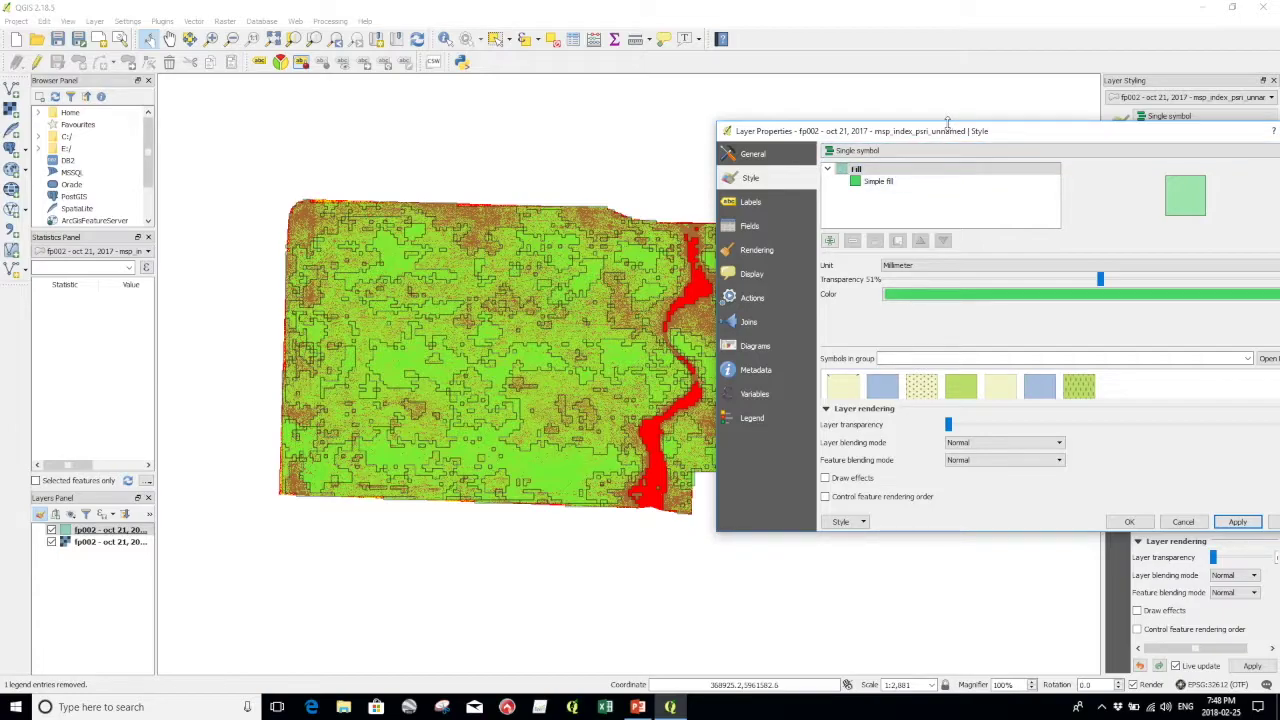
{"action": "left_click_drag", "start_coordinate": [913, 141], "coordinate": [652, 91]}
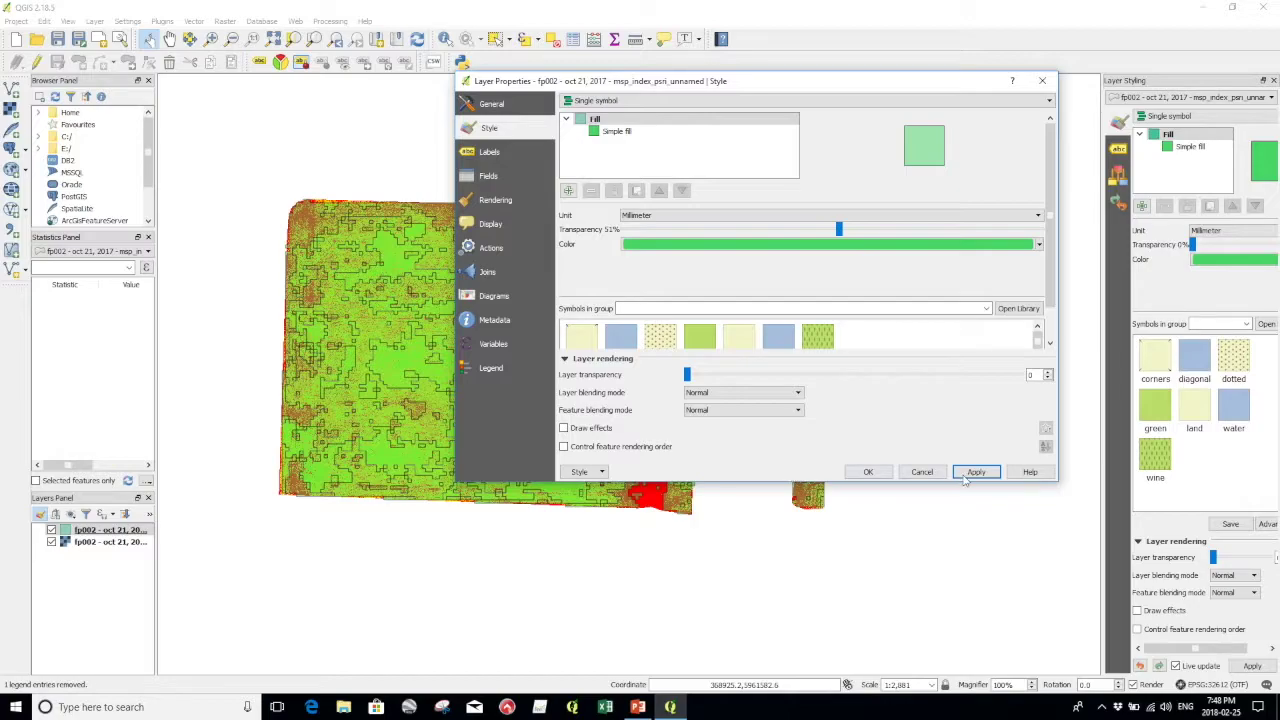
{"action": "left_click", "coordinate": [868, 471]}
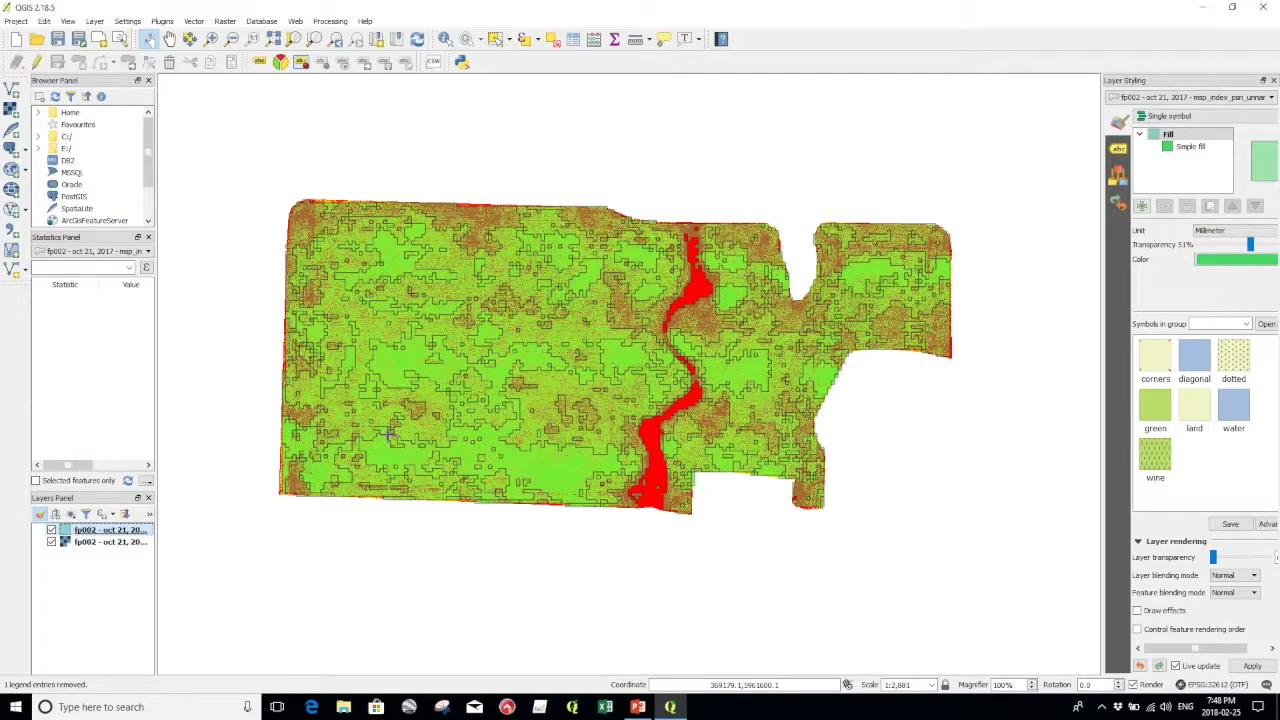
- Start a new polygon shapefile layer and remove the default id field from its fields list
{"action": "scroll", "coordinate": [395, 363], "scroll_direction": "up", "scroll_amount": 1}
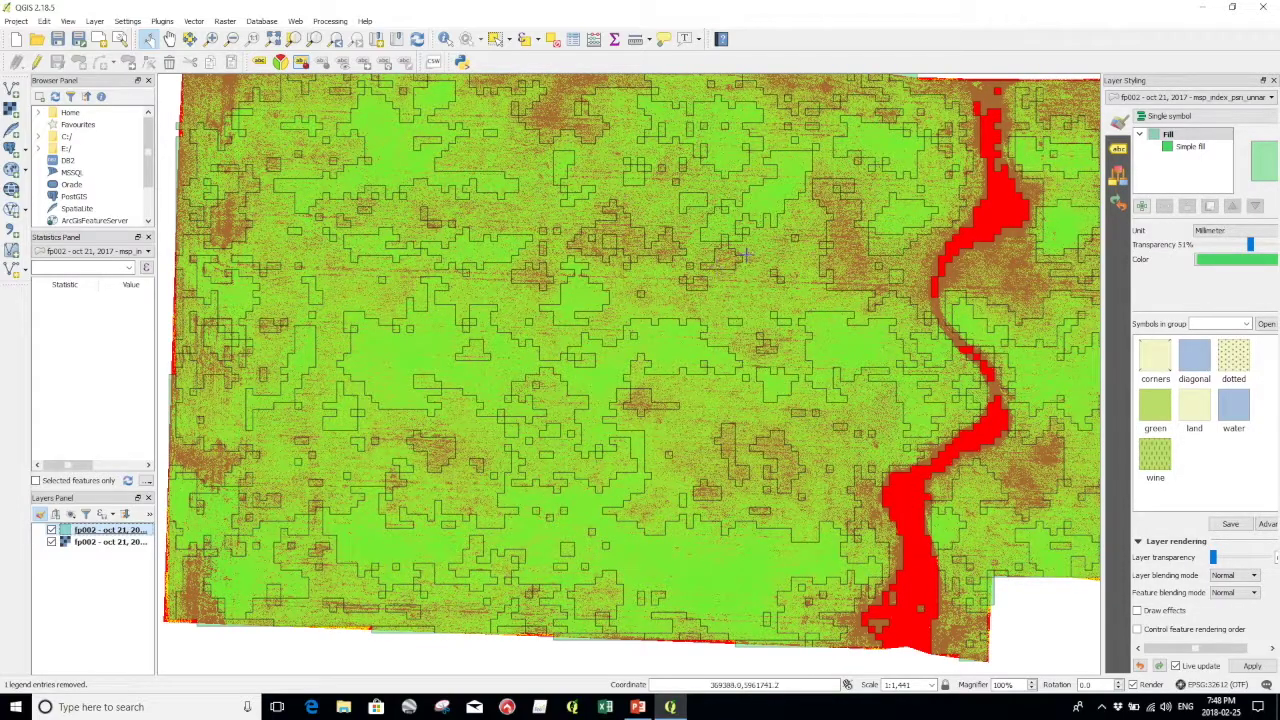
{"action": "left_click_drag", "start_coordinate": [733, 220], "coordinate": [581, 310]}
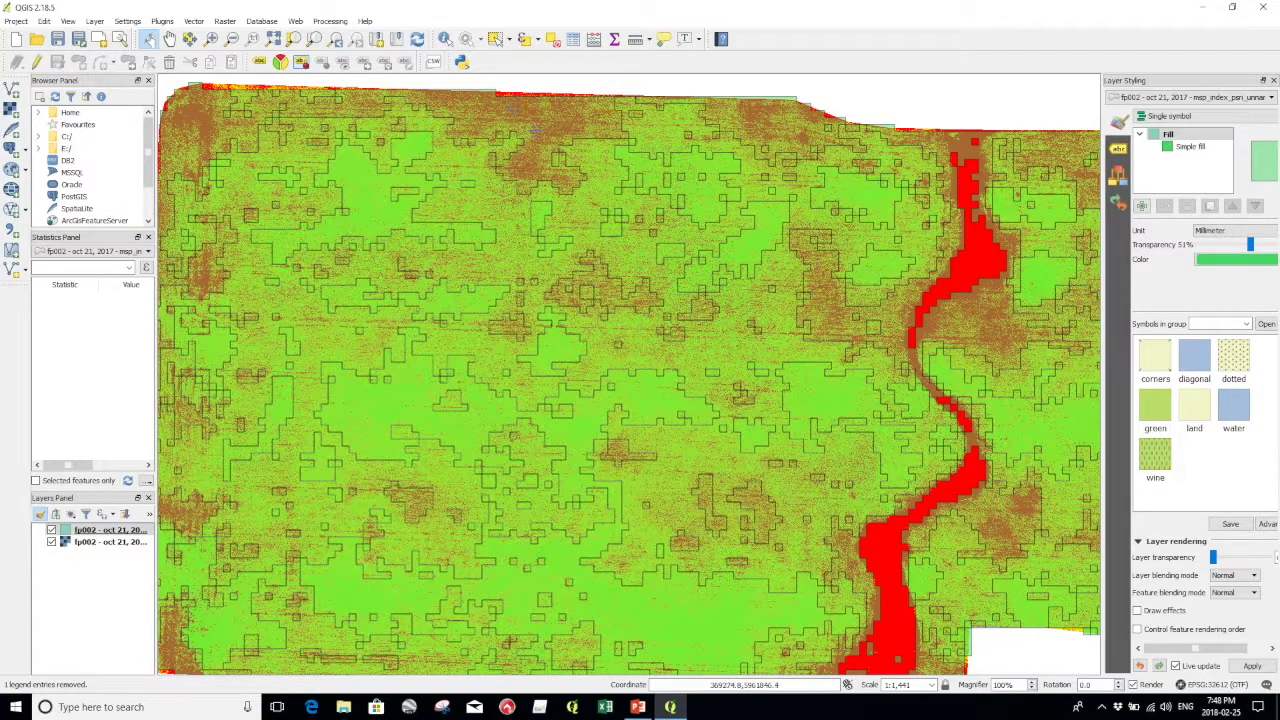
{"action": "scroll", "coordinate": [578, 190], "scroll_direction": "down", "scroll_amount": 1}
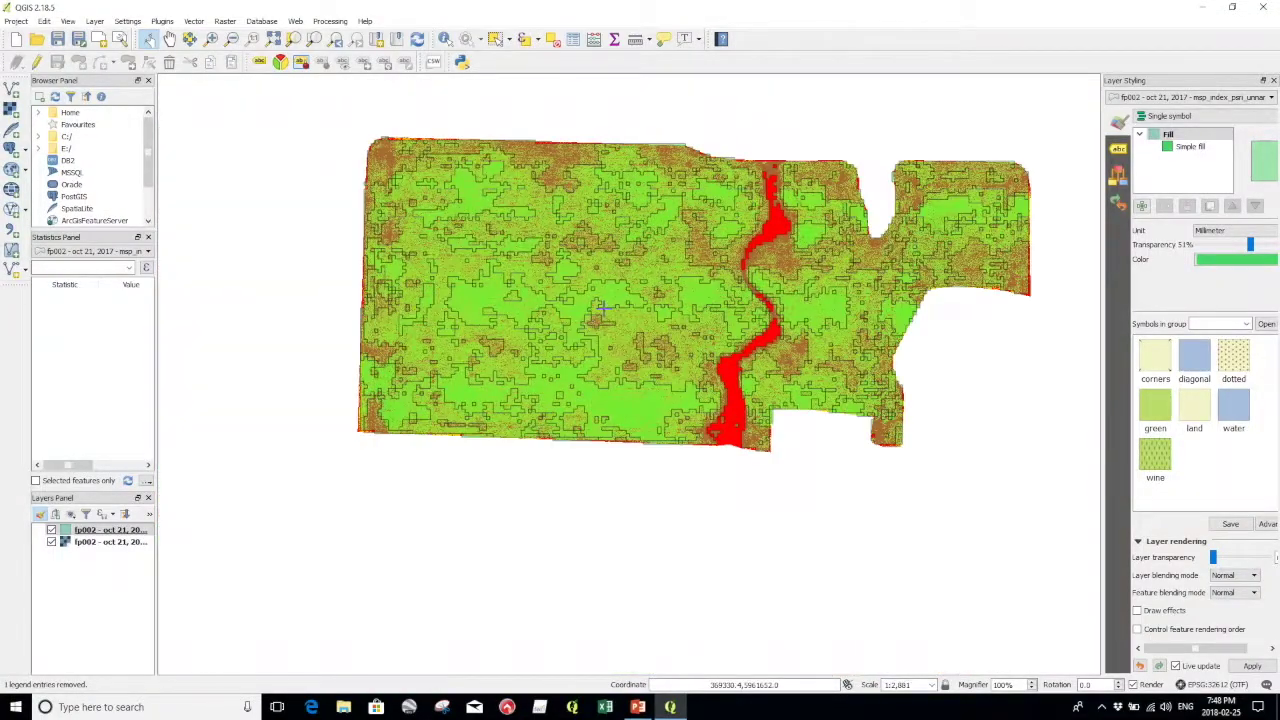
{"action": "left_click_drag", "start_coordinate": [625, 255], "coordinate": [576, 263]}
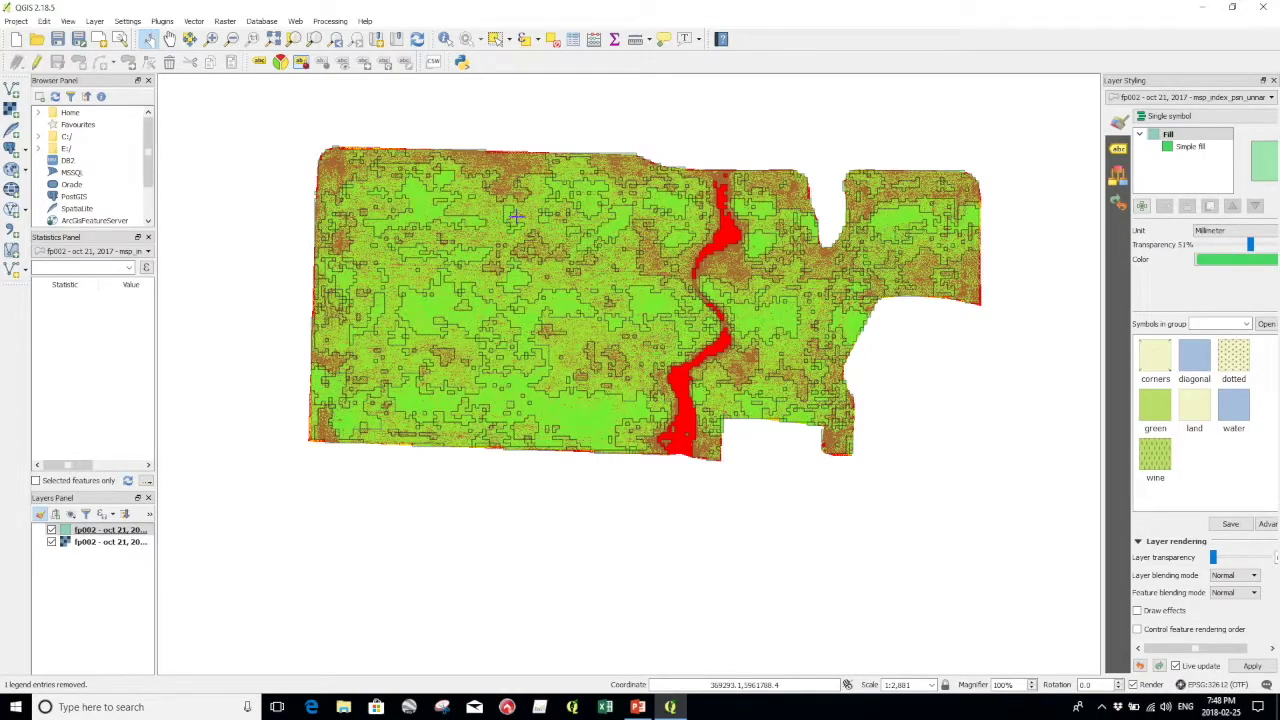
{"action": "left_click", "coordinate": [24, 276]}
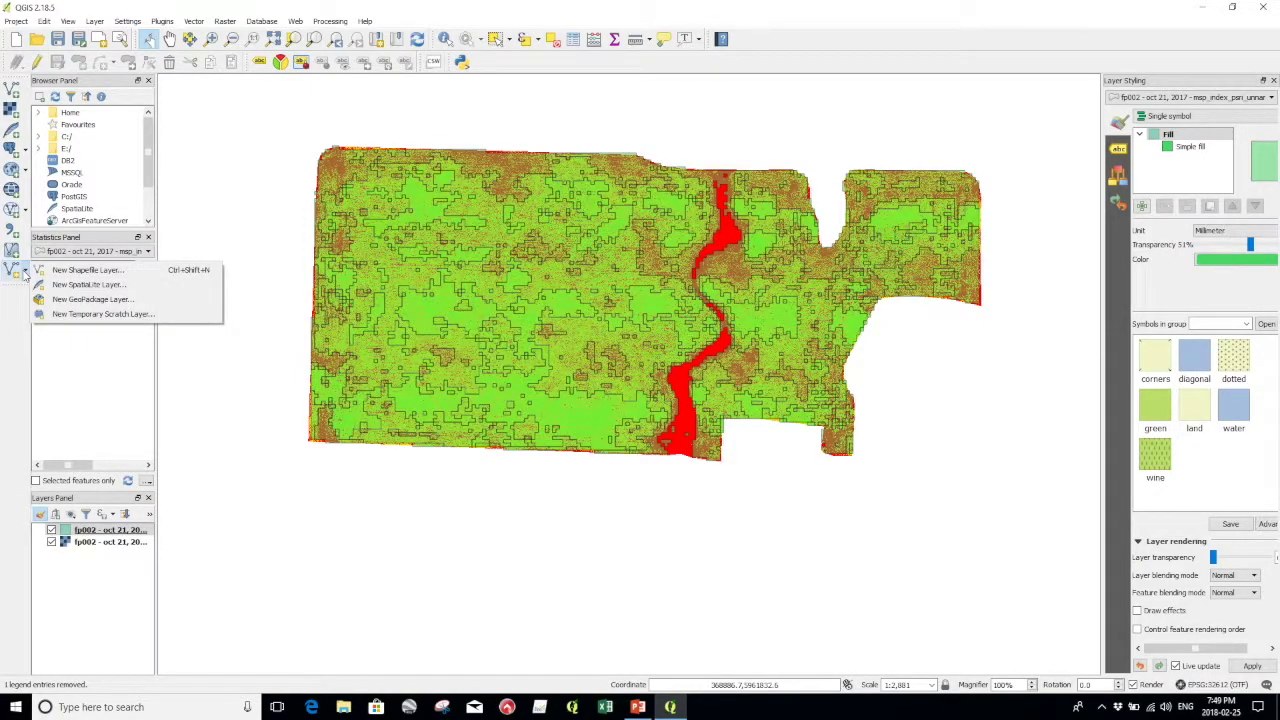
{"action": "left_click", "coordinate": [82, 271]}
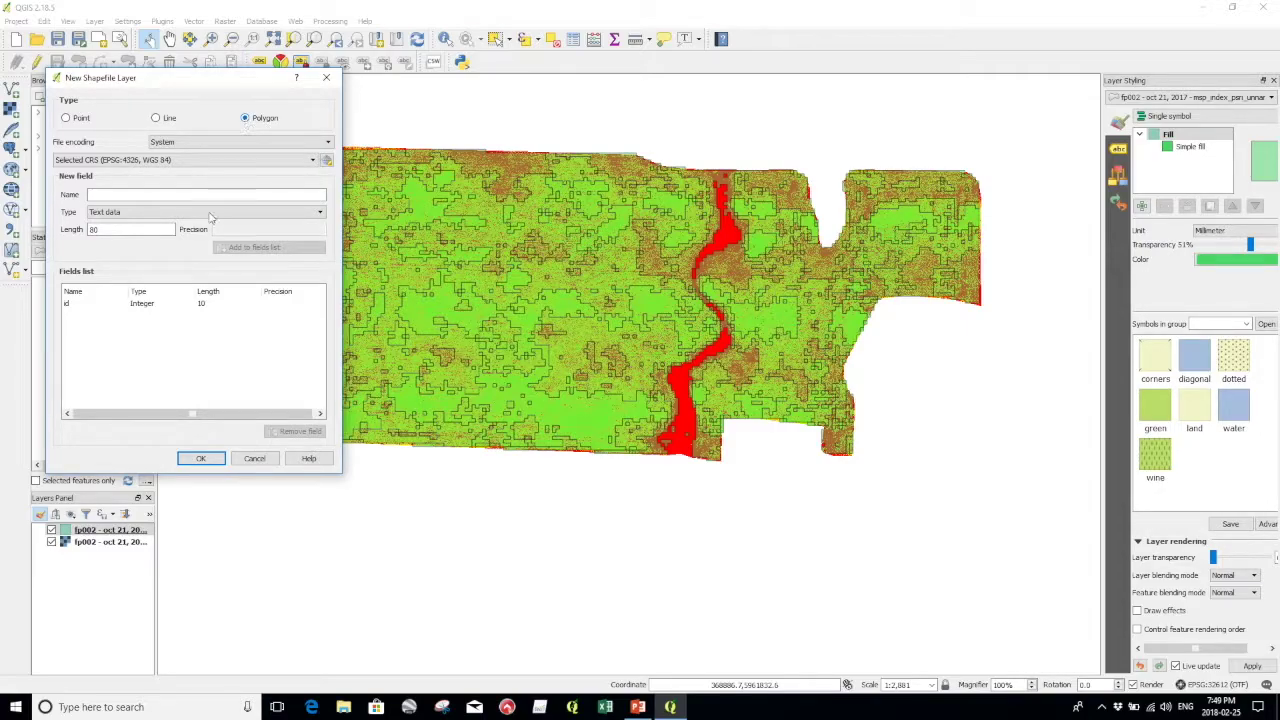
{"action": "left_click", "coordinate": [97, 312]}
{"action": "left_click", "coordinate": [300, 431]}
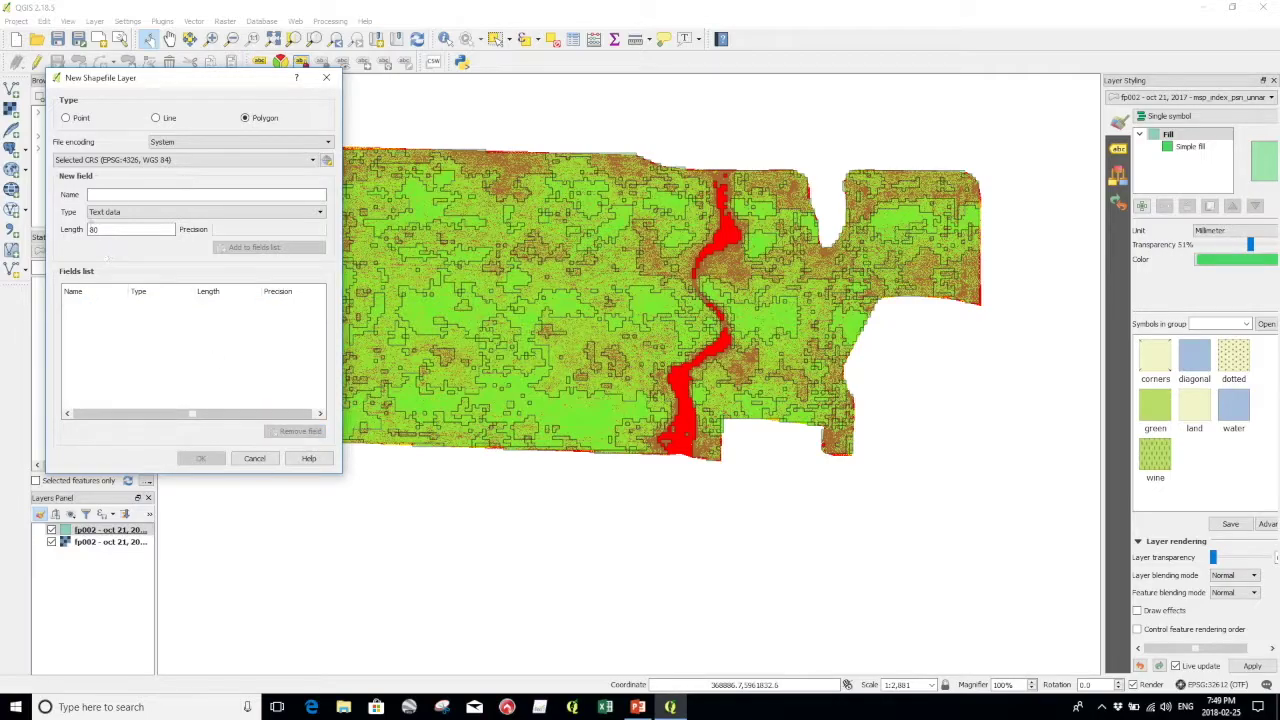
- Add a whole-number field named Rate with length 10 to the new shapefile's fields list
{"action": "left_click", "coordinate": [130, 196]}
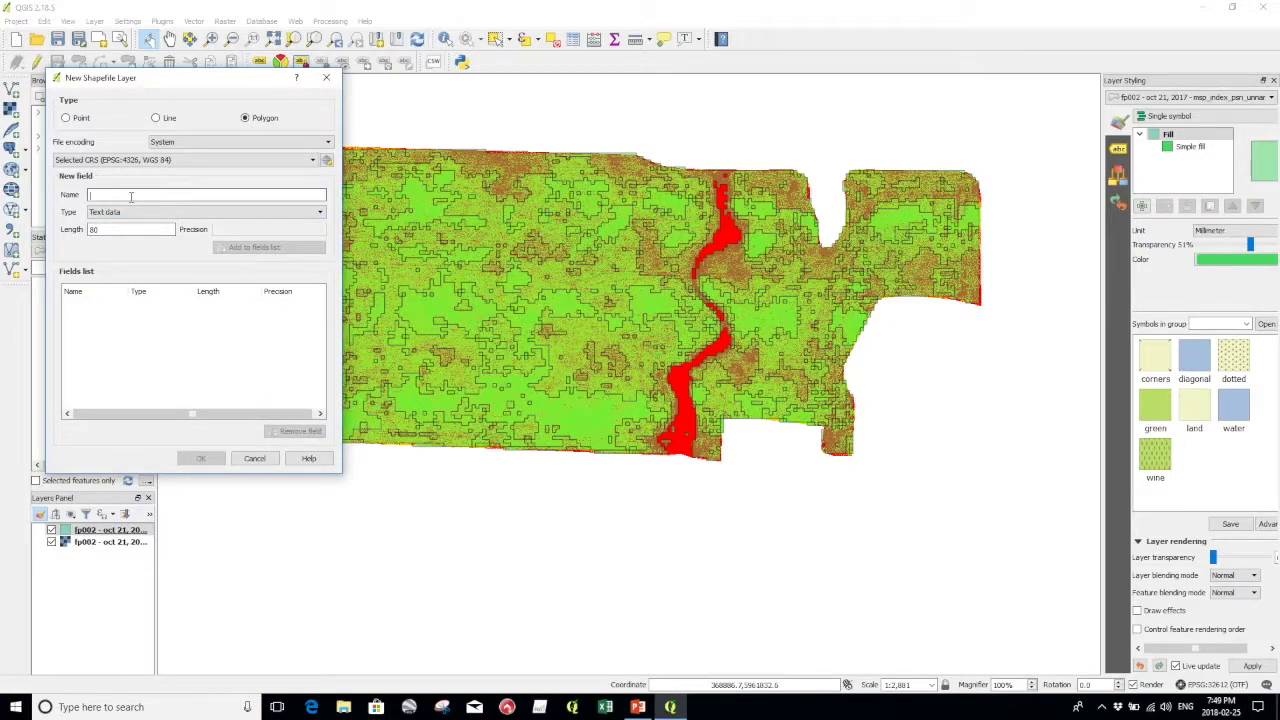
{"action": "type", "text": "id"}
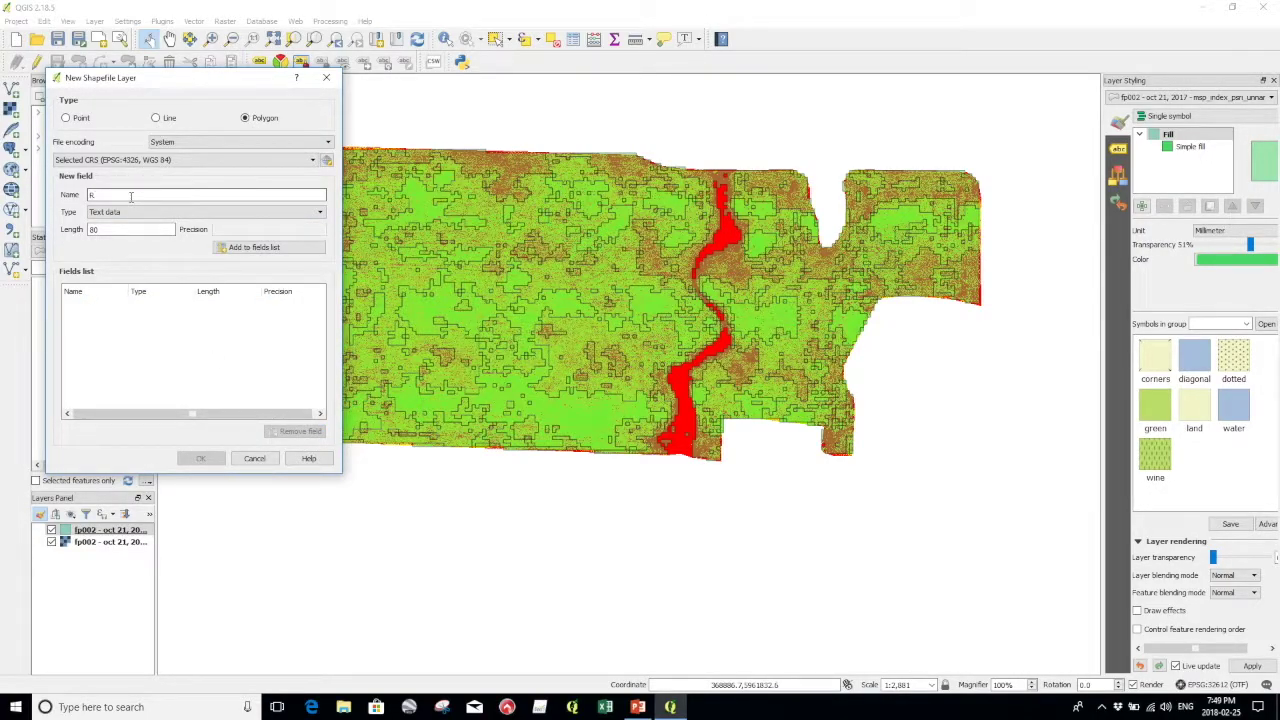
{"action": "type", "text": "e"}
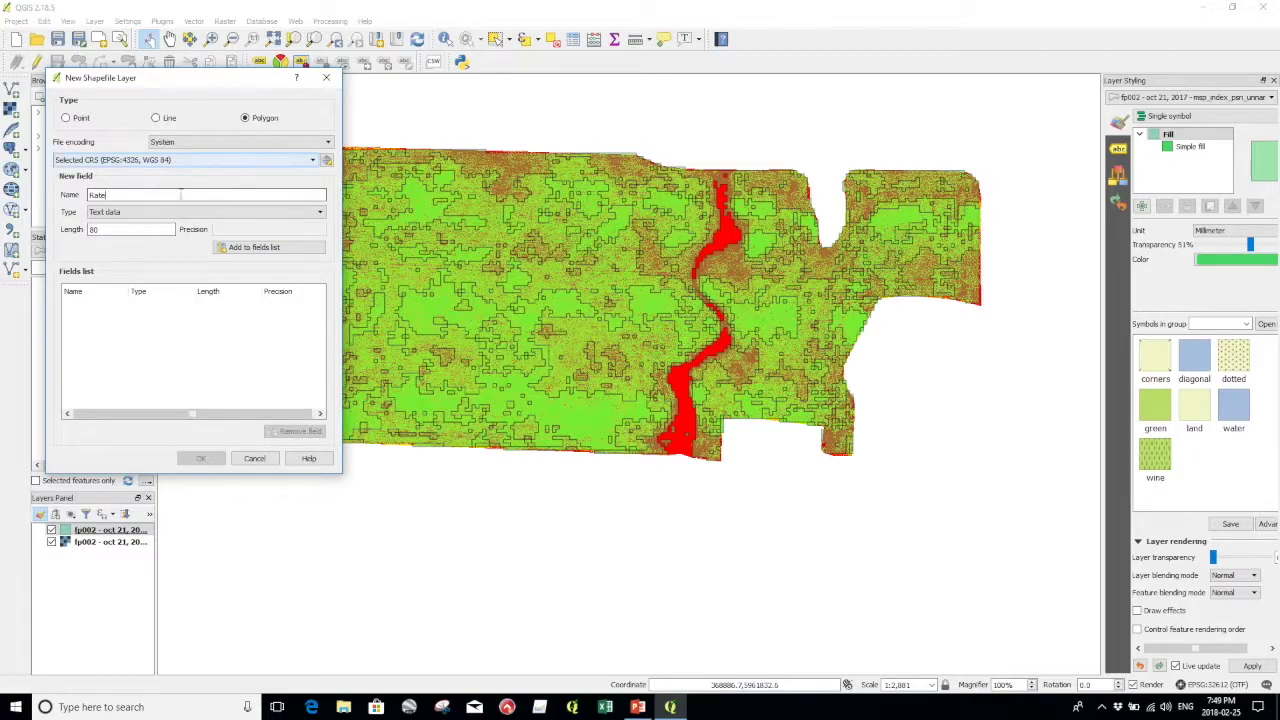
{"action": "left_click", "coordinate": [175, 214]}
{"action": "left_click", "coordinate": [134, 231]}
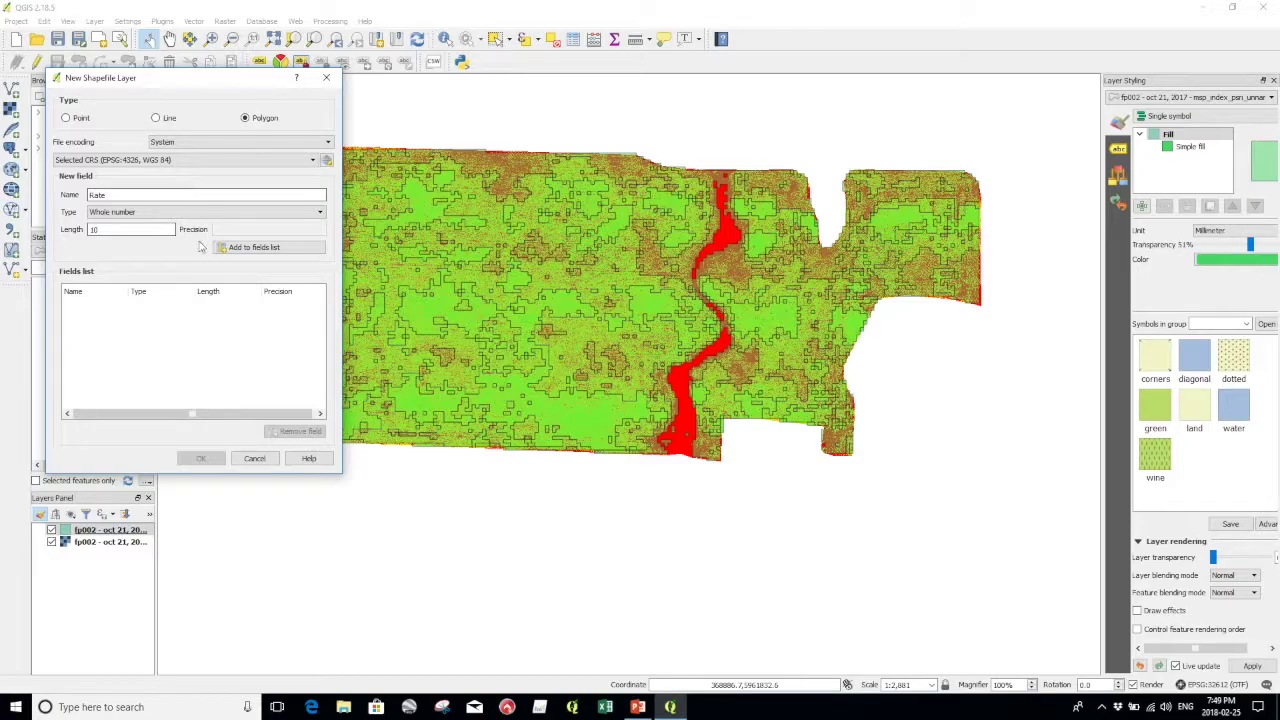
{"action": "left_click", "coordinate": [255, 249]}
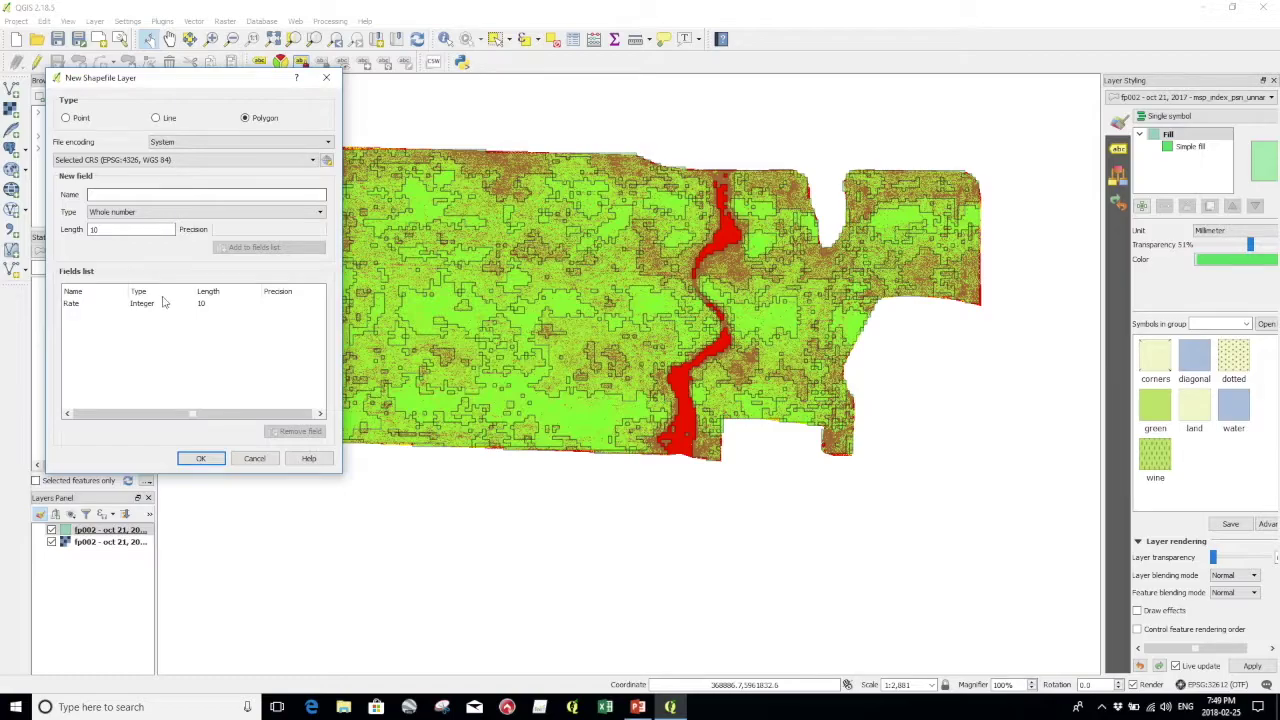
- Accept the shapefile definition and choose FP002 - Oct. 21, 2017 > QGIS > Pesticide Prescription as its save folder
{"action": "left_click", "coordinate": [201, 459]}
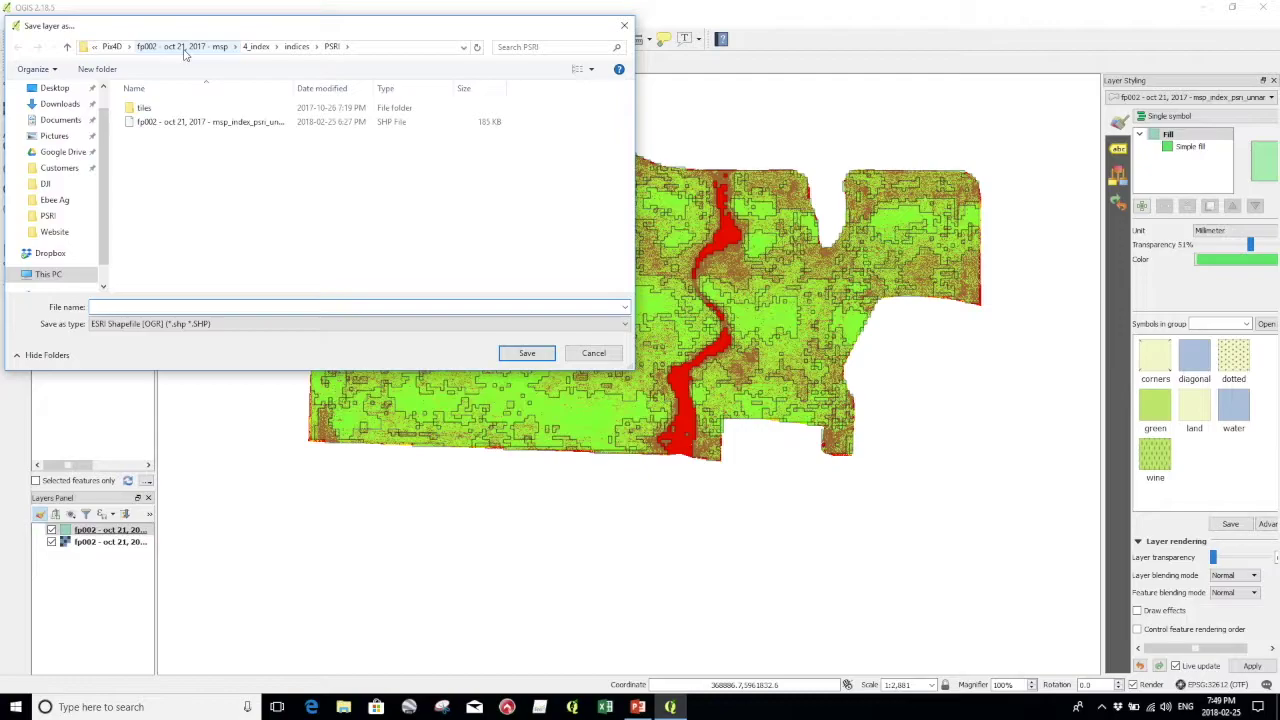
{"action": "left_click", "coordinate": [111, 47]}
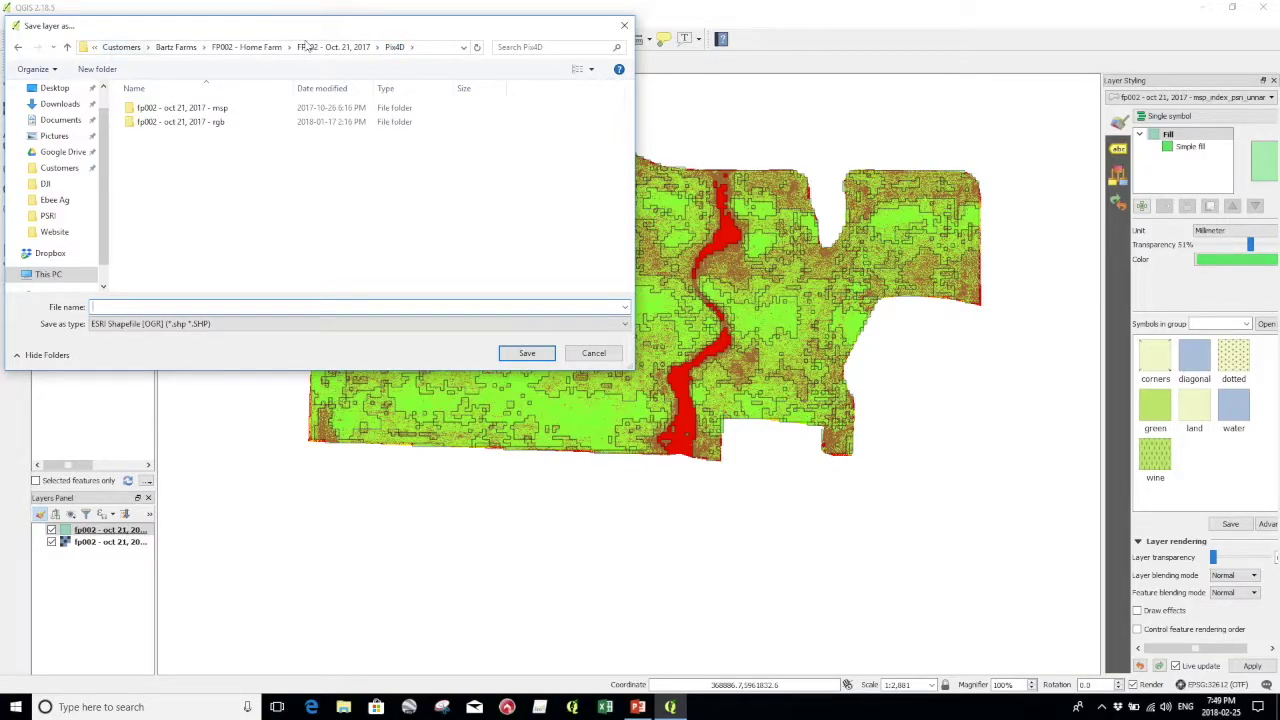
{"action": "left_click", "coordinate": [339, 48]}
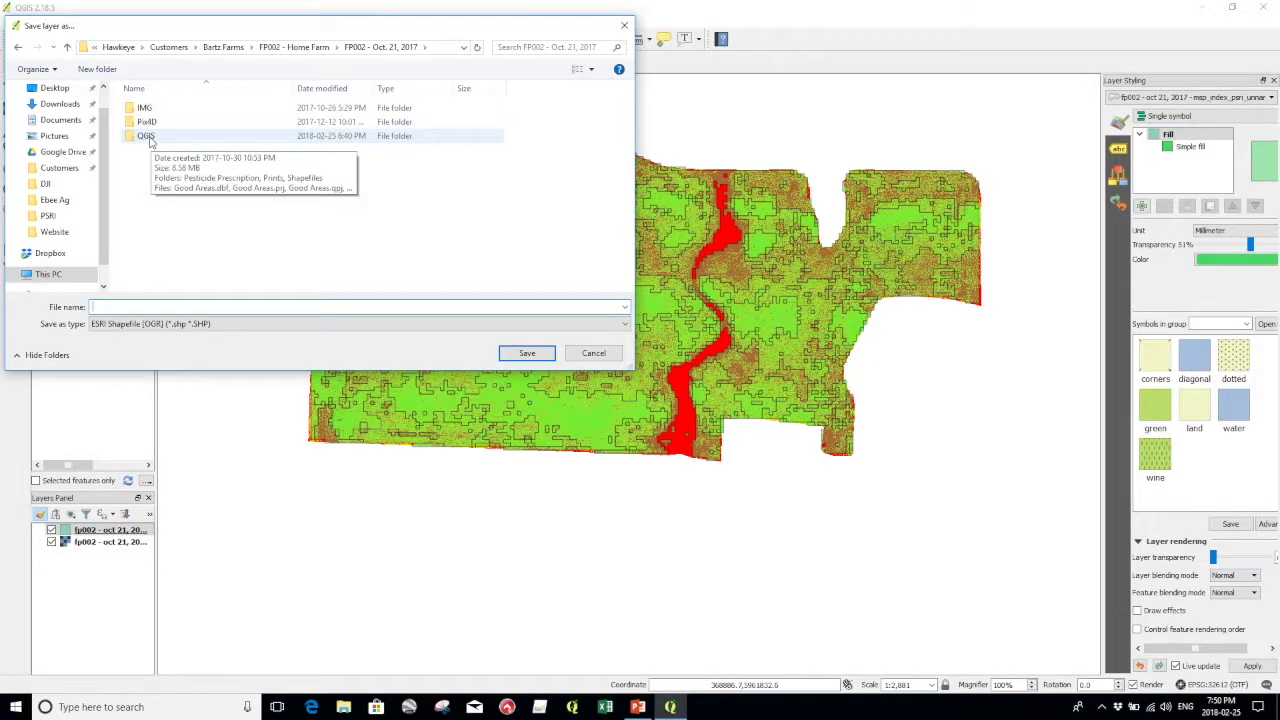
{"action": "double_click", "coordinate": [147, 137]}
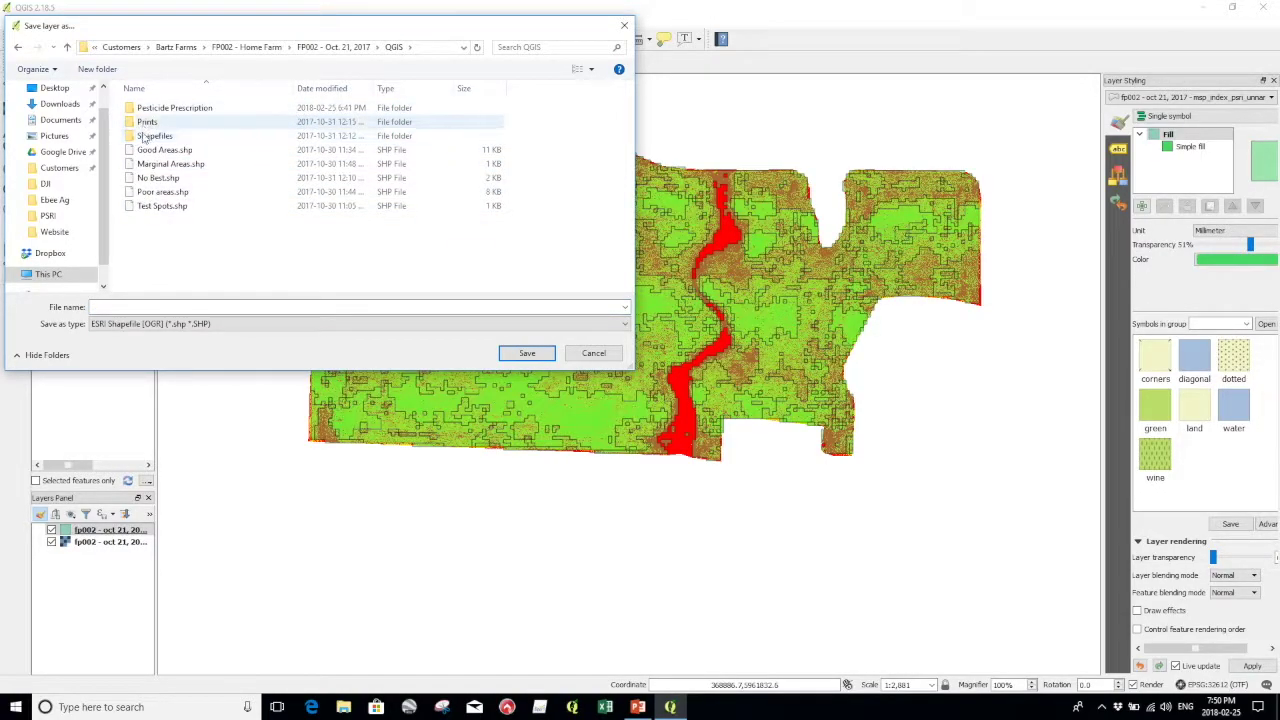
{"action": "double_click", "coordinate": [190, 110]}
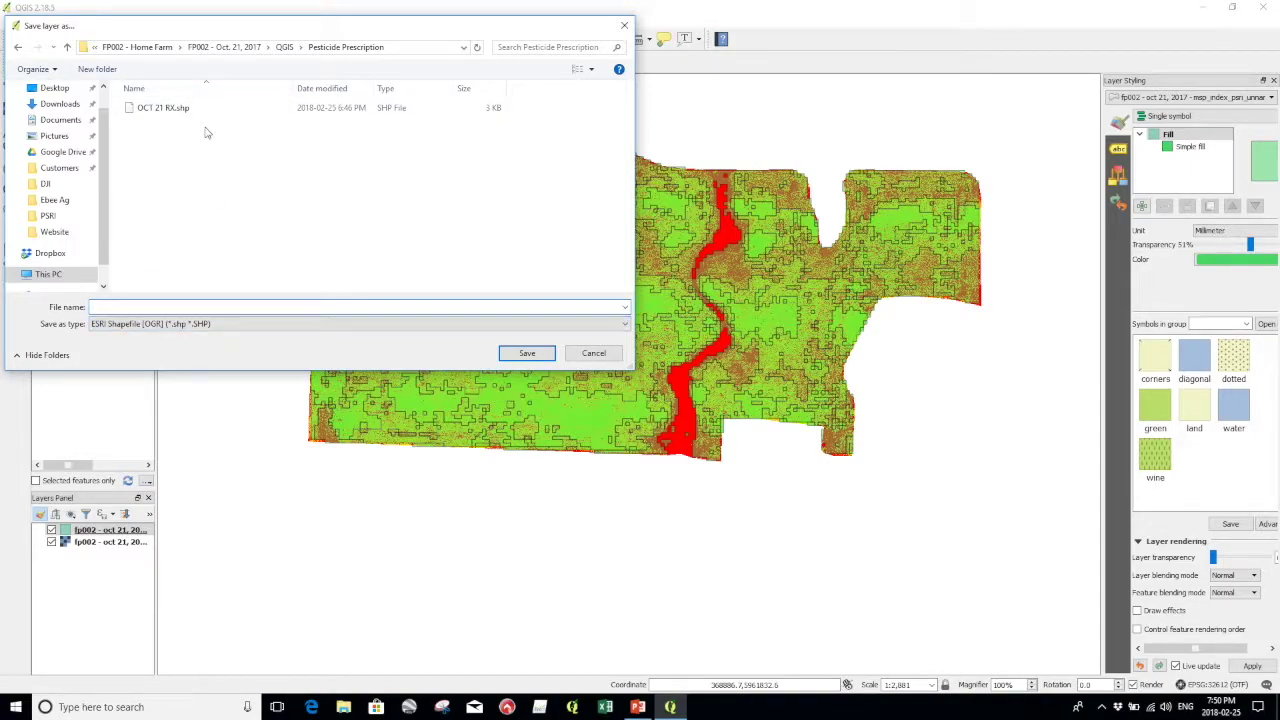
- Delete the existing OCT 21 RX.shp and save the new layer as OCT 21 RX.shp, replacing any remaining file
{"action": "left_click", "coordinate": [187, 110]}
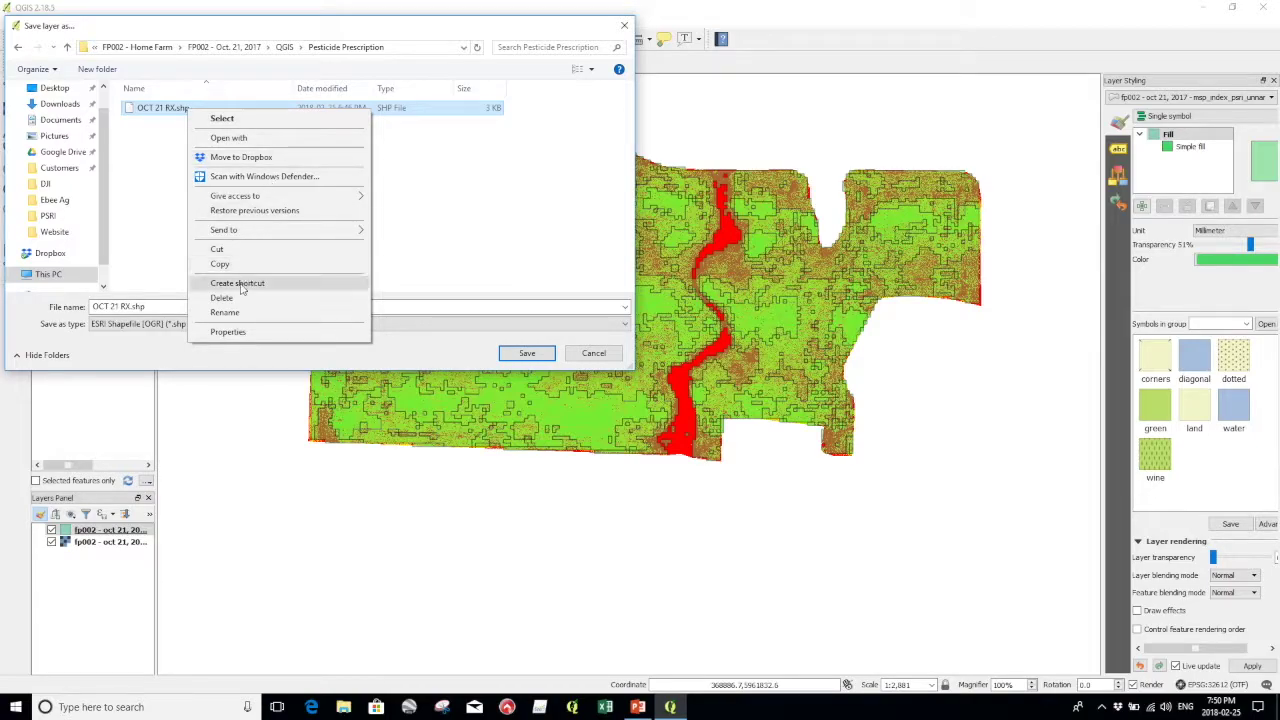
{"action": "left_click", "coordinate": [235, 298]}
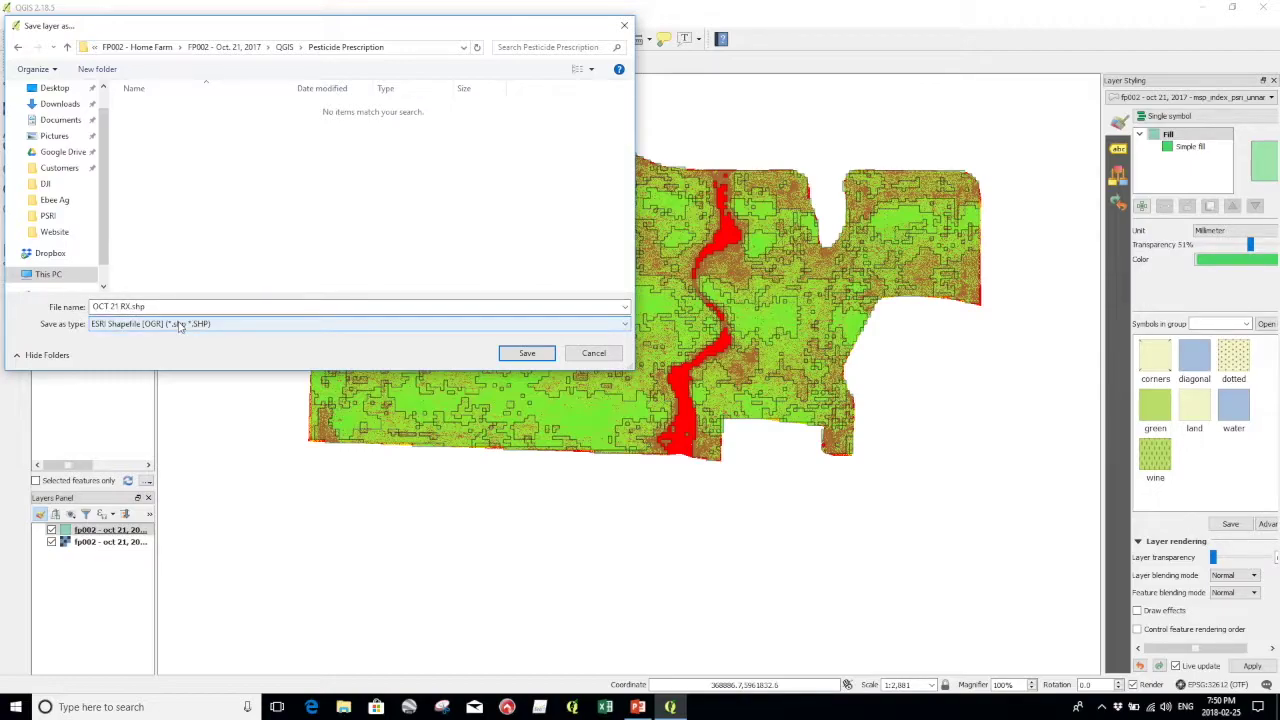
{"action": "left_click", "coordinate": [522, 355]}
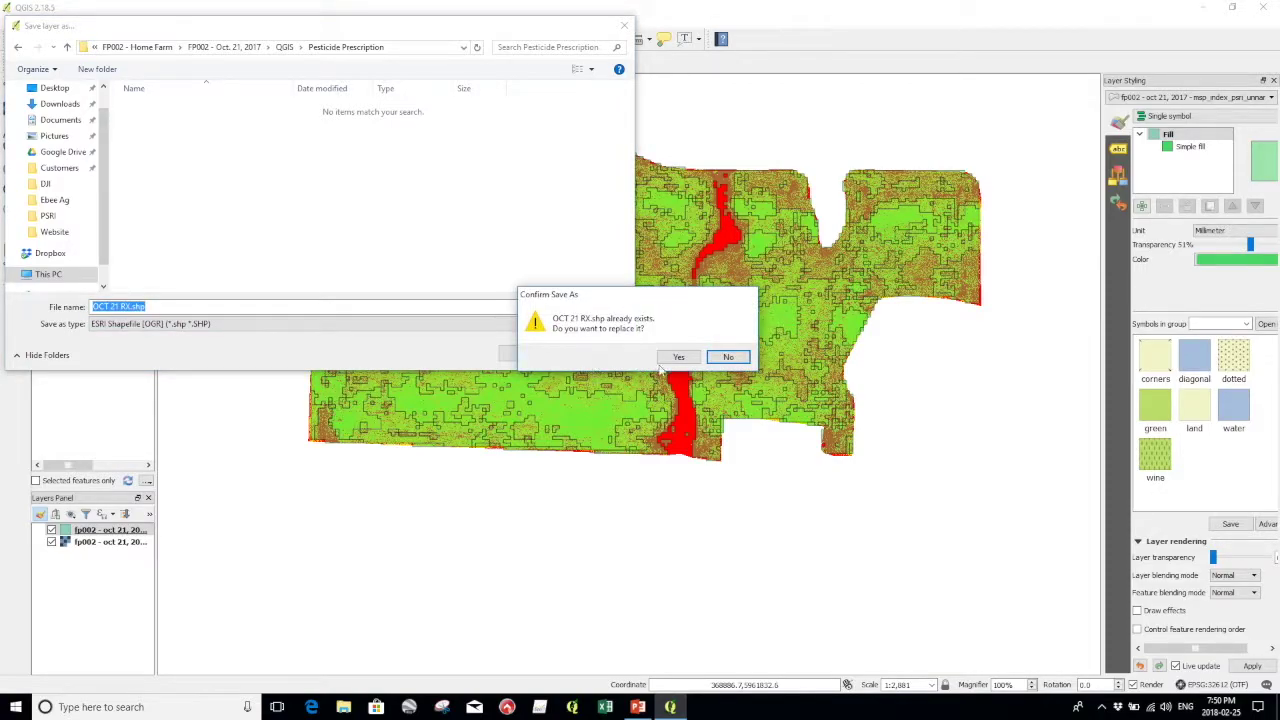
{"action": "left_click", "coordinate": [677, 357]}
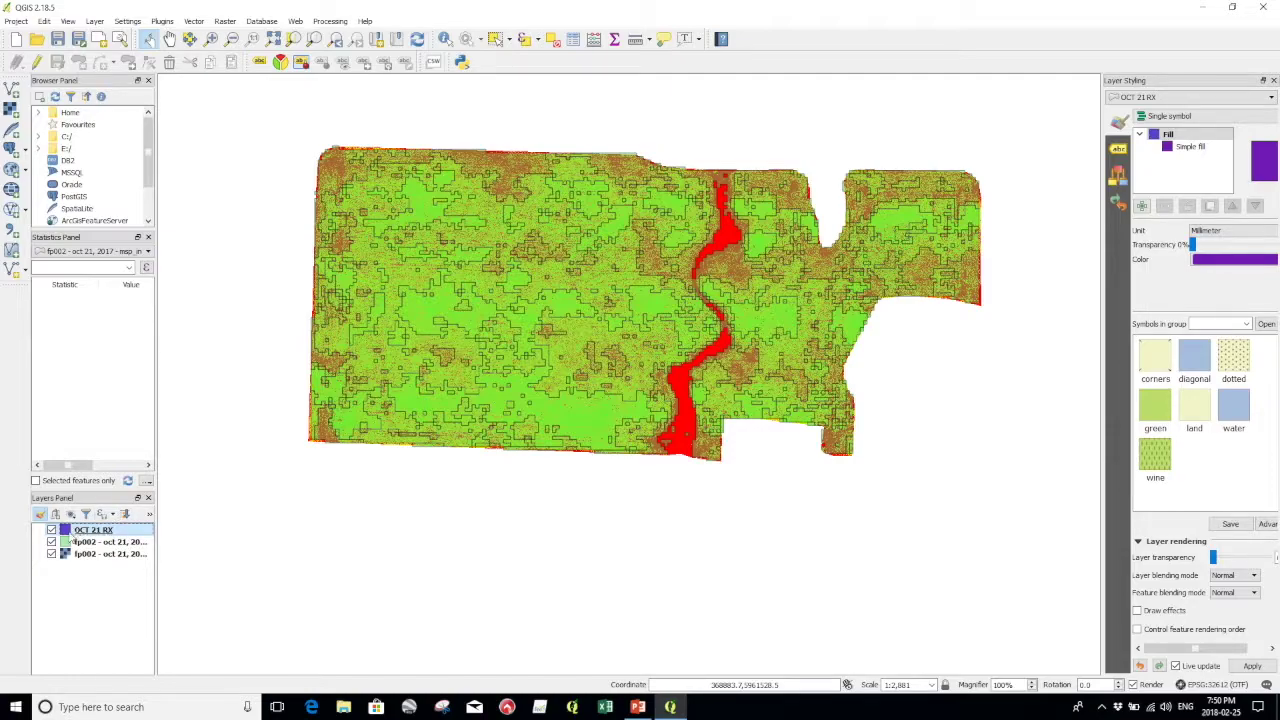
- Change the fill color of the OCT 21 RX layer to the cyan swatch
{"action": "double_click", "coordinate": [76, 531]}
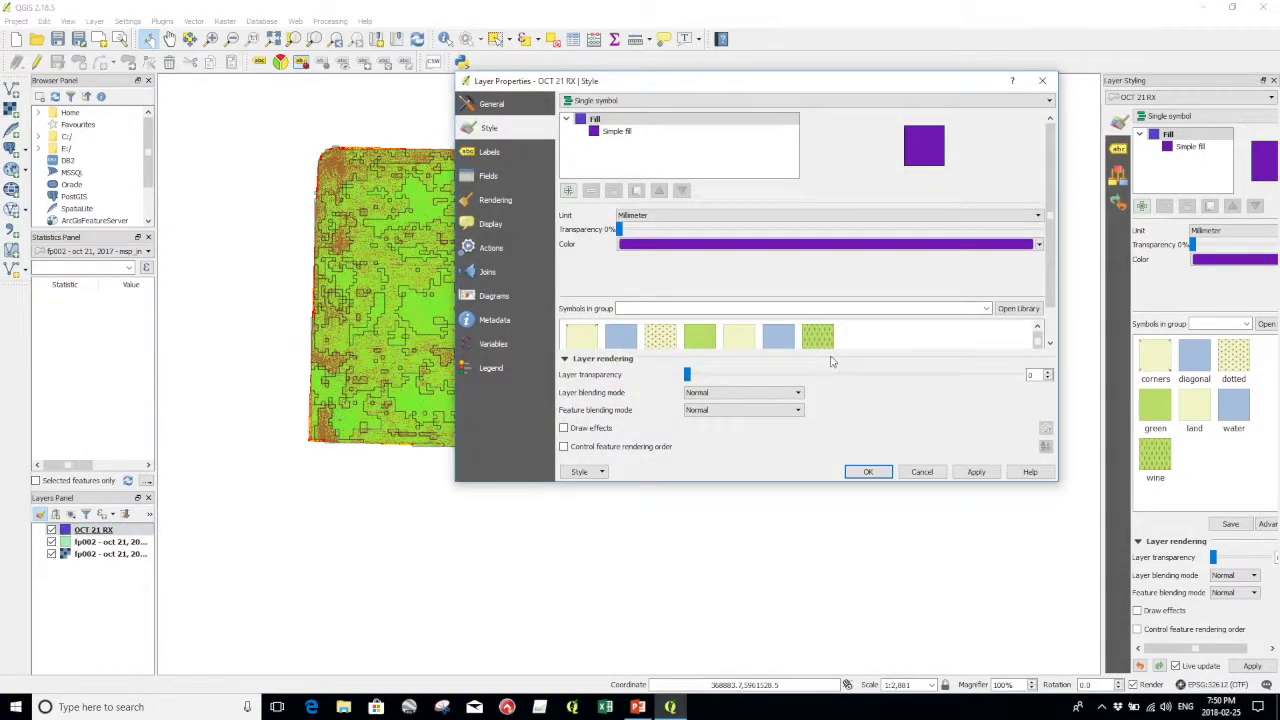
{"action": "left_click", "coordinate": [692, 246]}
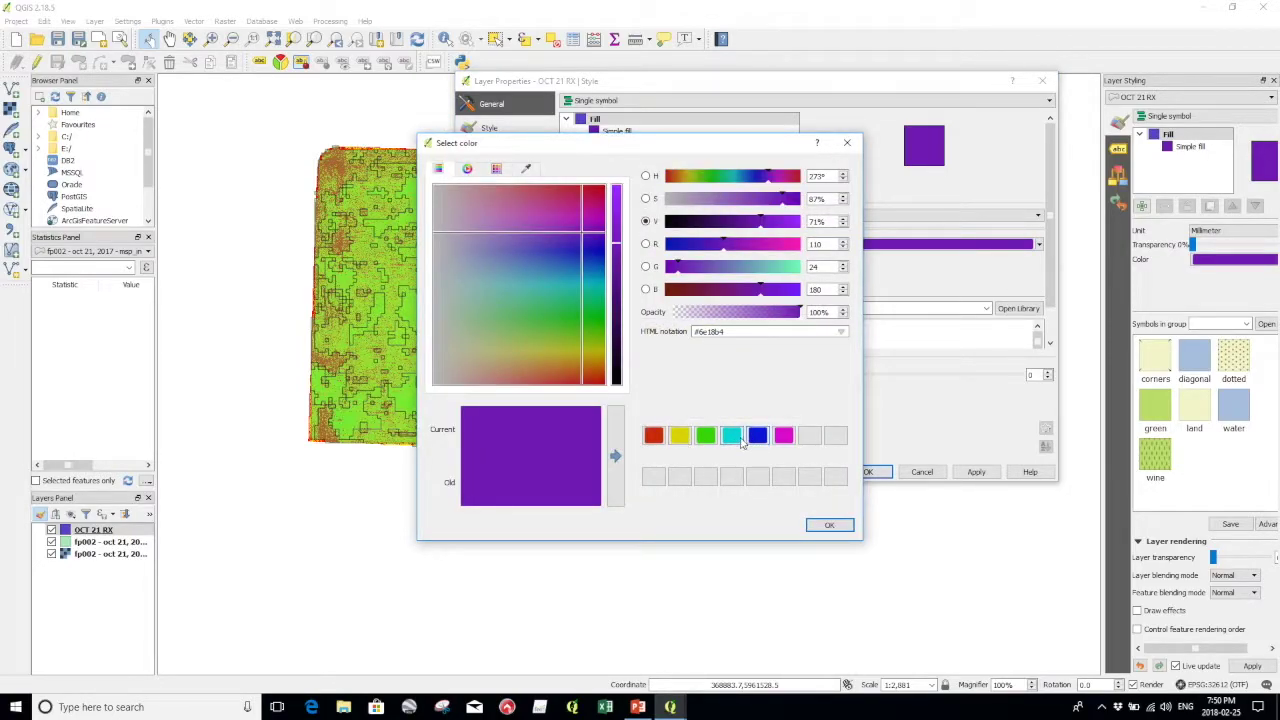
{"action": "left_click", "coordinate": [732, 436]}
{"action": "left_click", "coordinate": [834, 527]}
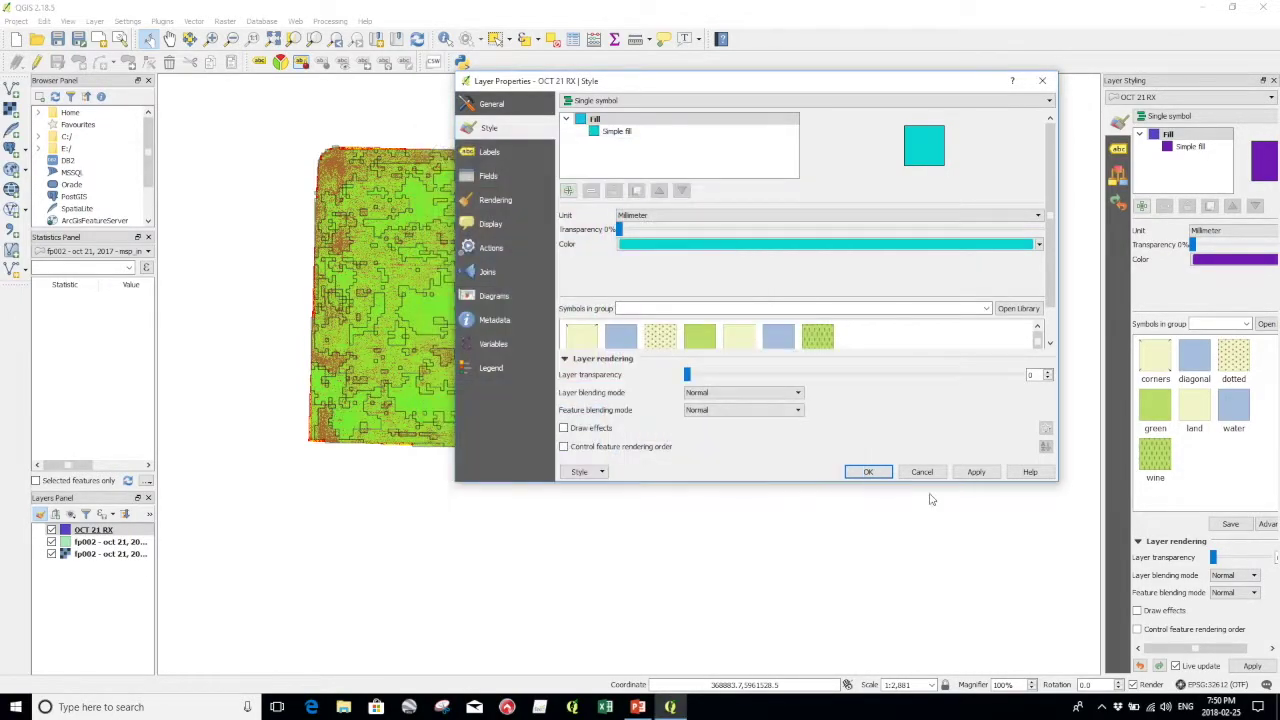
{"action": "left_click", "coordinate": [977, 472]}
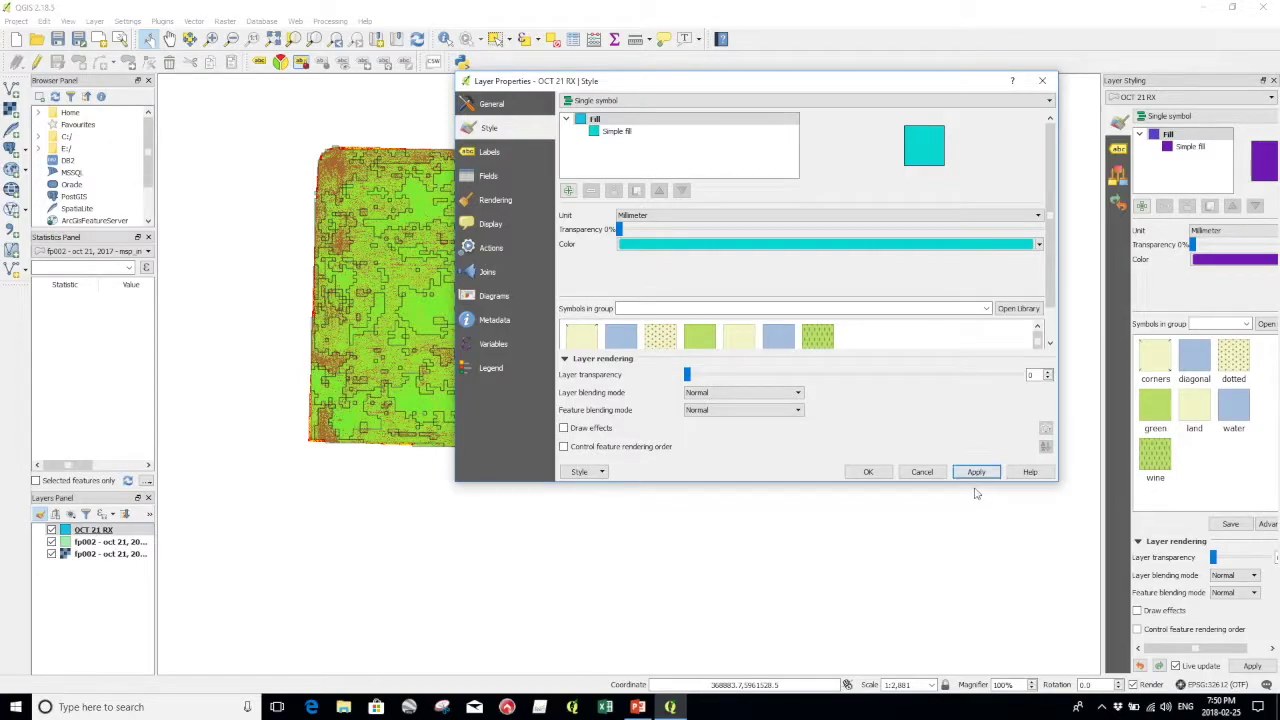
{"action": "left_click", "coordinate": [868, 472]}
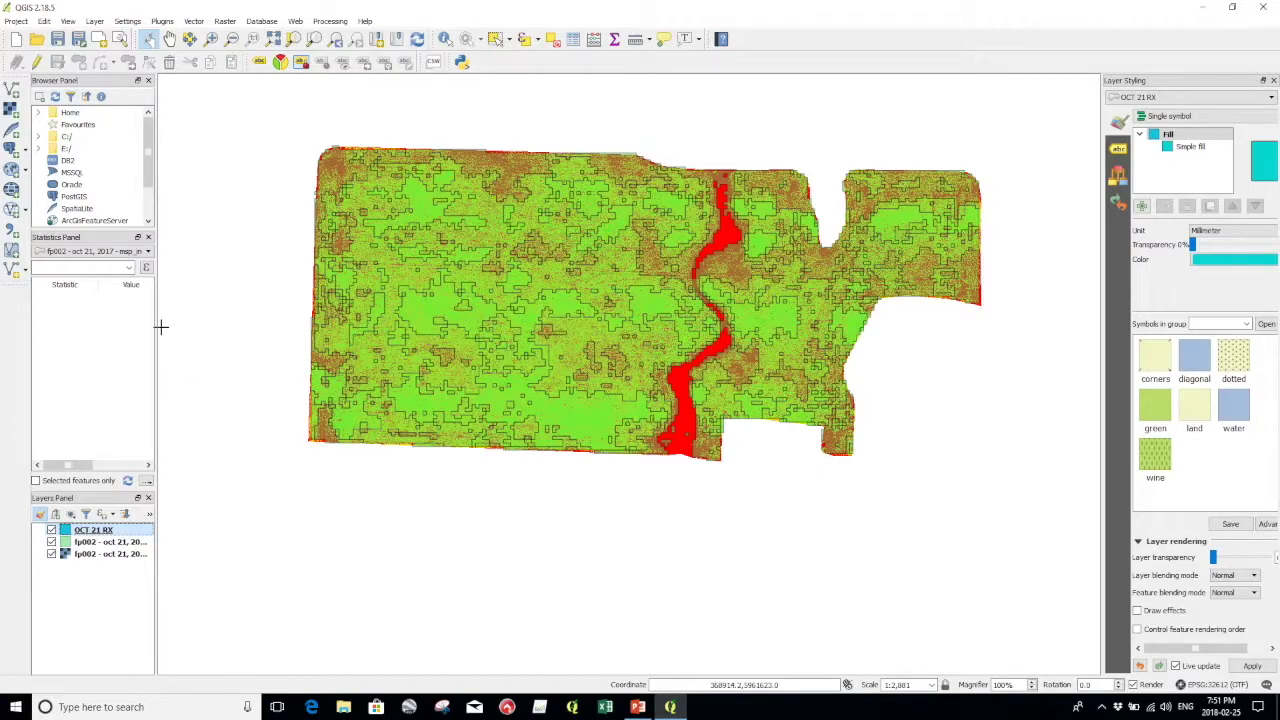
- Start editing OCT 21 RX and draw a four-corner polygon over the field's western block, with Rate 2
{"action": "left_click", "coordinate": [36, 62]}
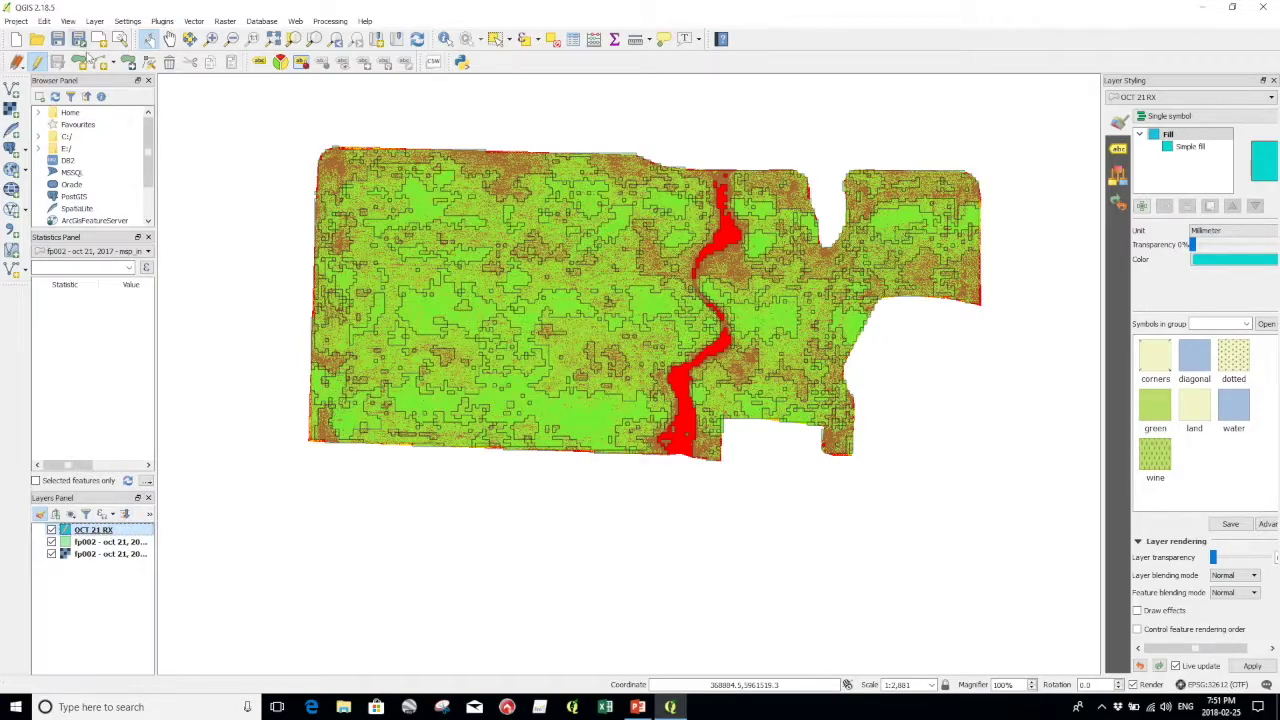
{"action": "left_click", "coordinate": [80, 63]}
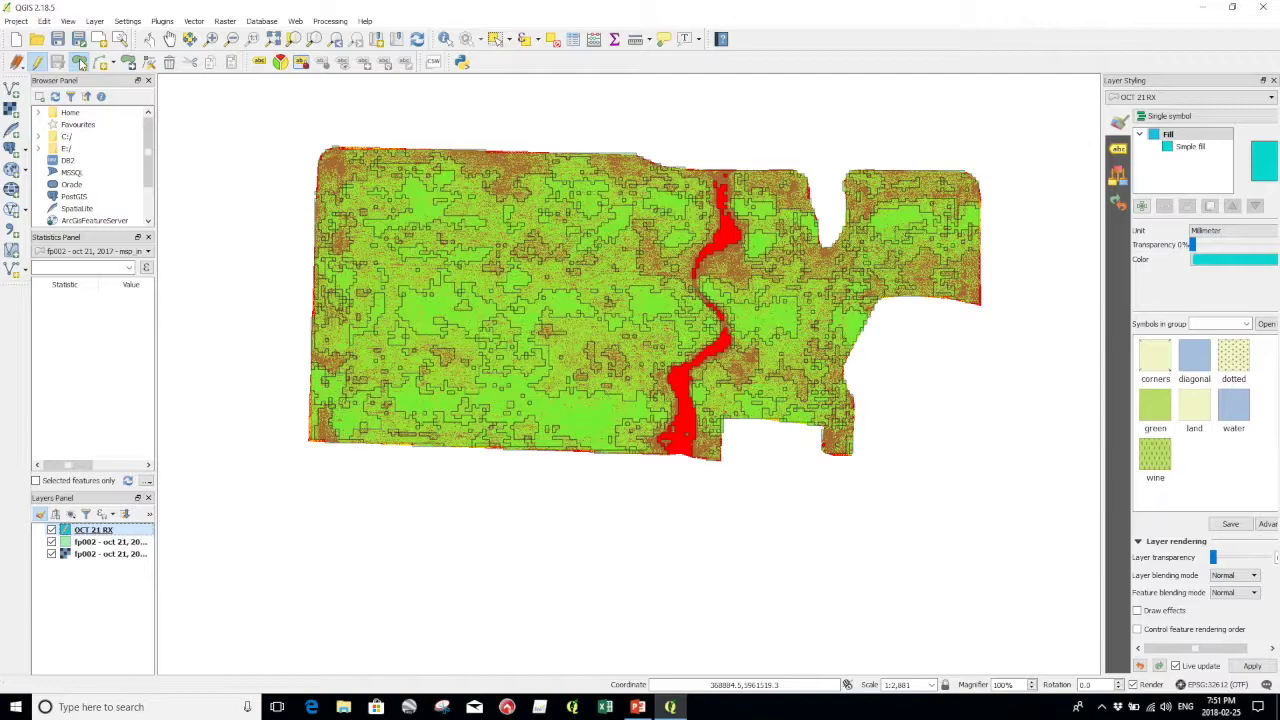
{"action": "left_click", "coordinate": [309, 440]}
{"action": "left_click", "coordinate": [319, 149]}
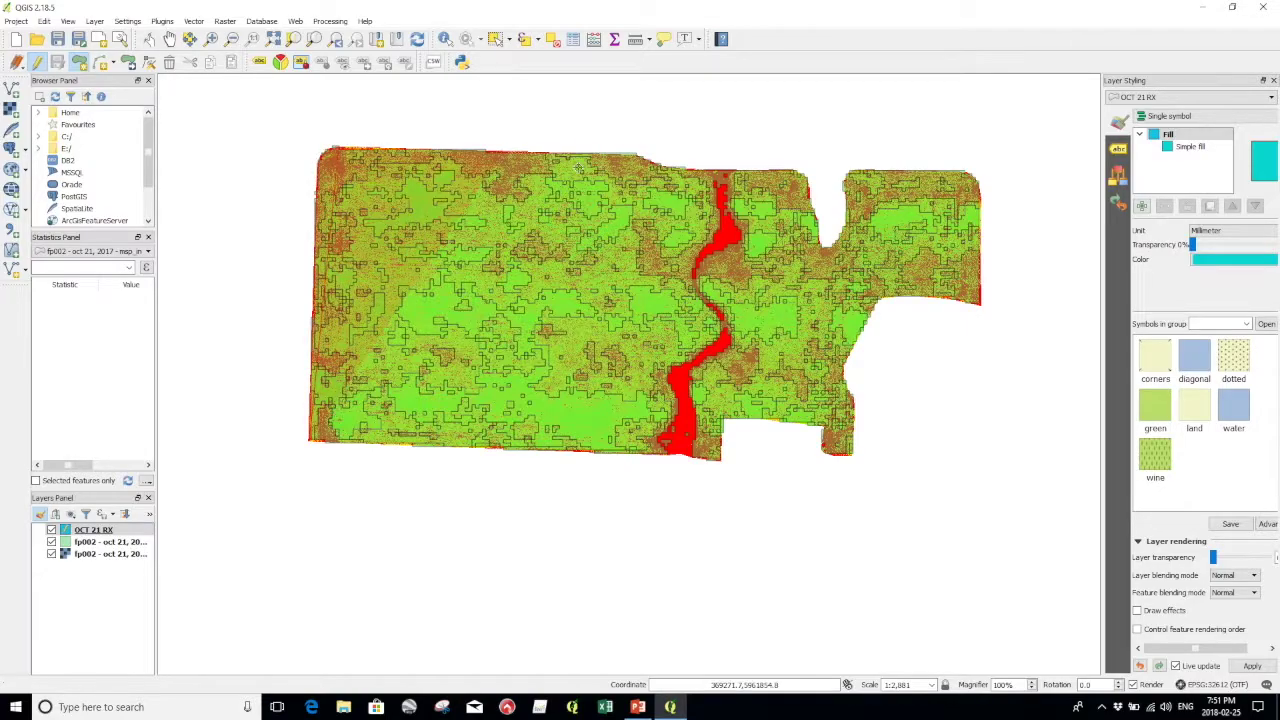
{"action": "left_click", "coordinate": [637, 154]}
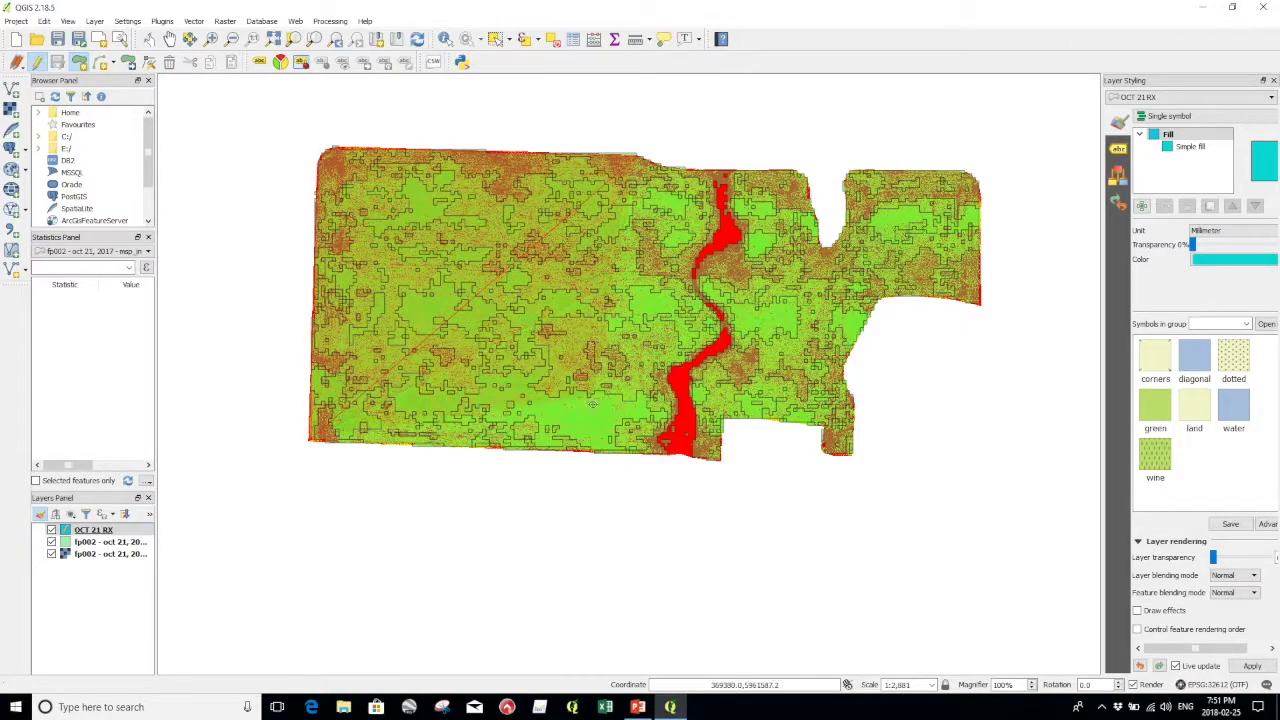
{"action": "left_click", "coordinate": [622, 453]}
{"action": "right_click", "coordinate": [622, 453]}
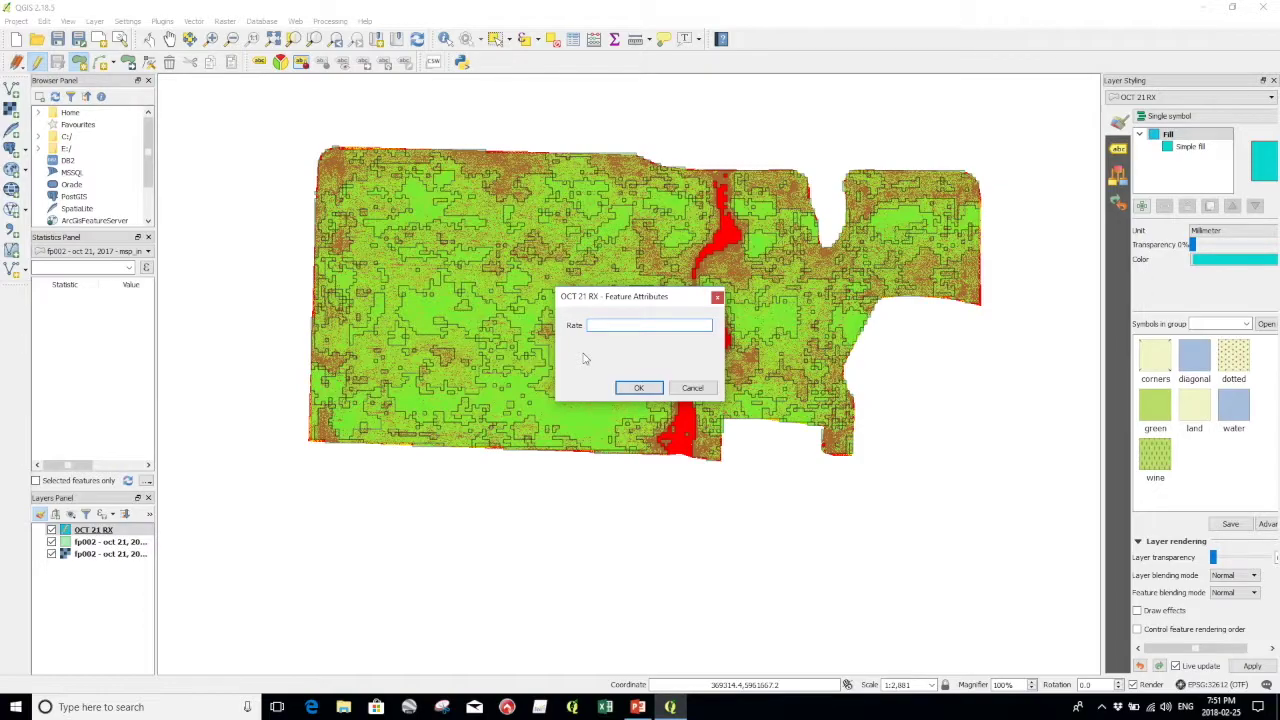
{"action": "left_click", "coordinate": [637, 388]}
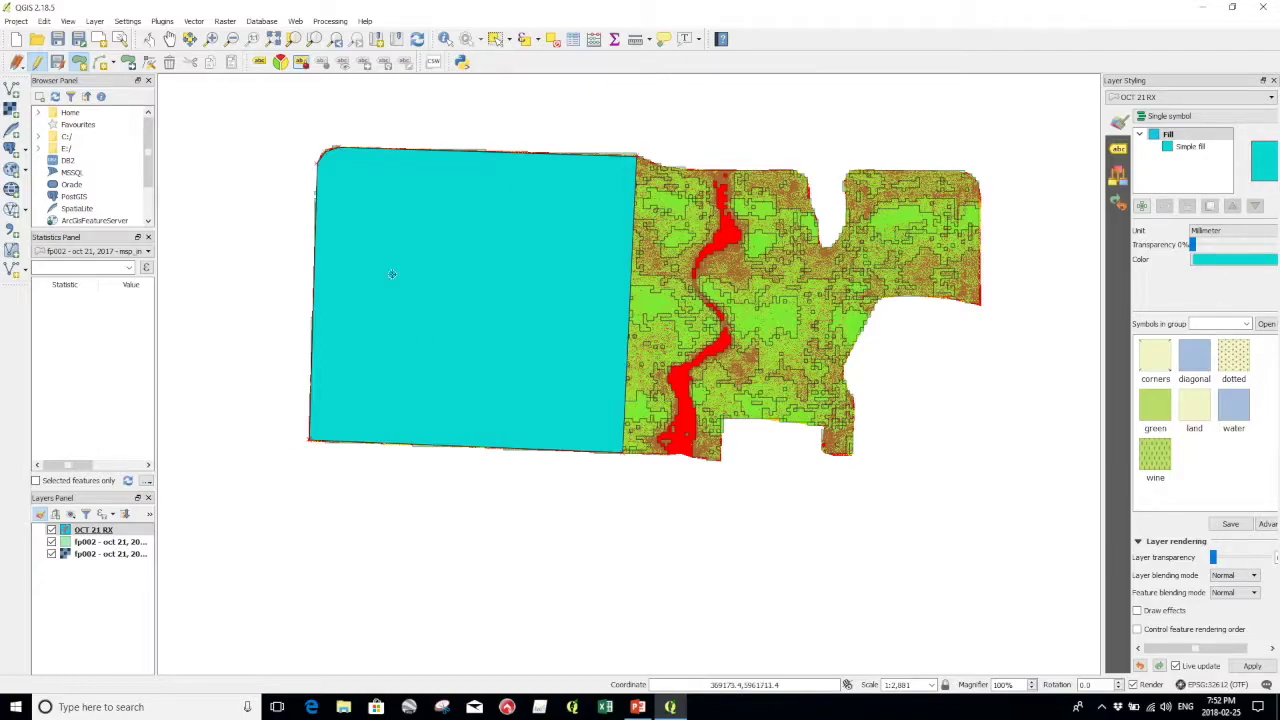
- Set the OCT 21 RX fill symbol's transparency to 64% in the layer properties and apply it
{"action": "double_click", "coordinate": [88, 537]}
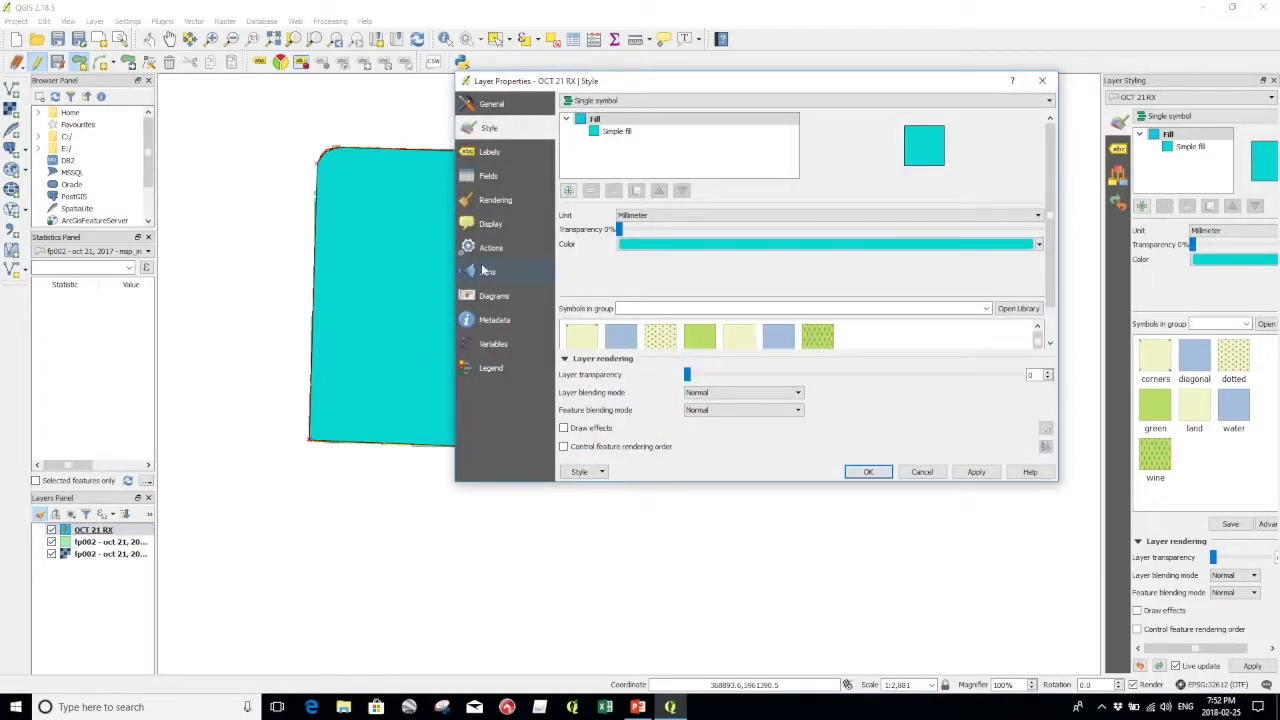
{"action": "left_click_drag", "start_coordinate": [548, 83], "coordinate": [711, 98]}
{"action": "left_click_drag", "start_coordinate": [784, 244], "coordinate": [1024, 243]}
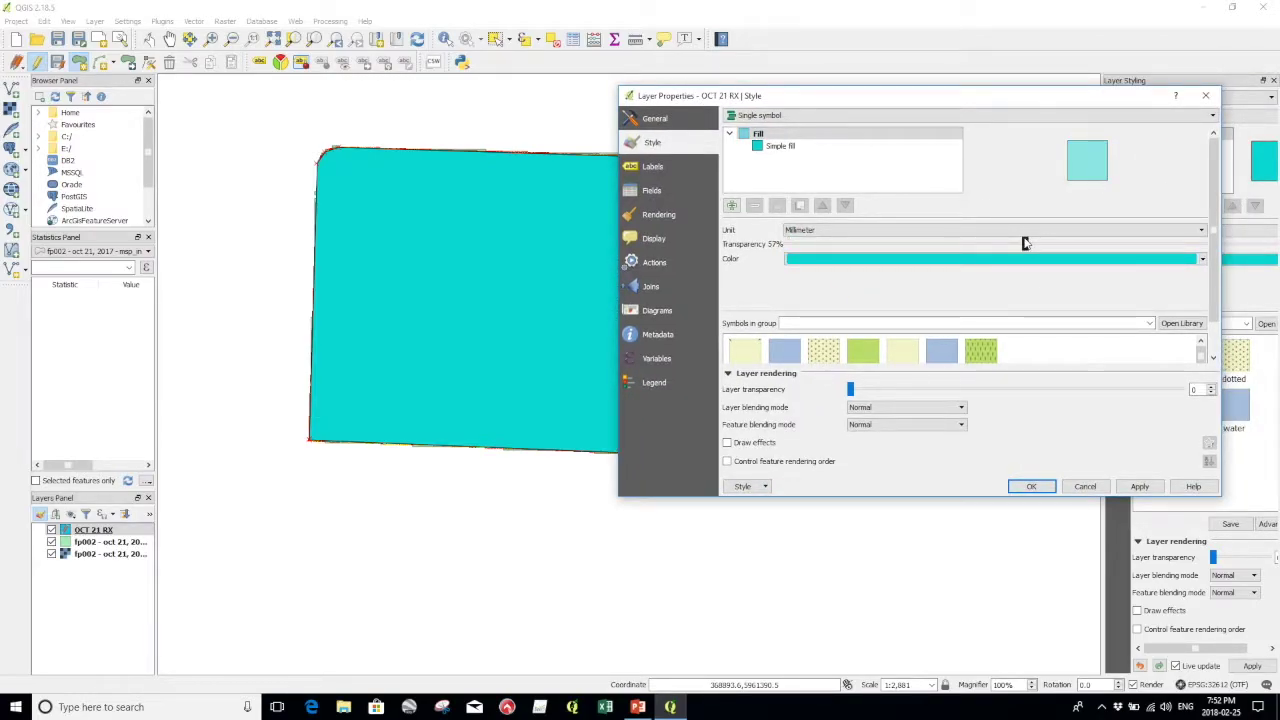
{"action": "left_click", "coordinate": [1140, 486]}
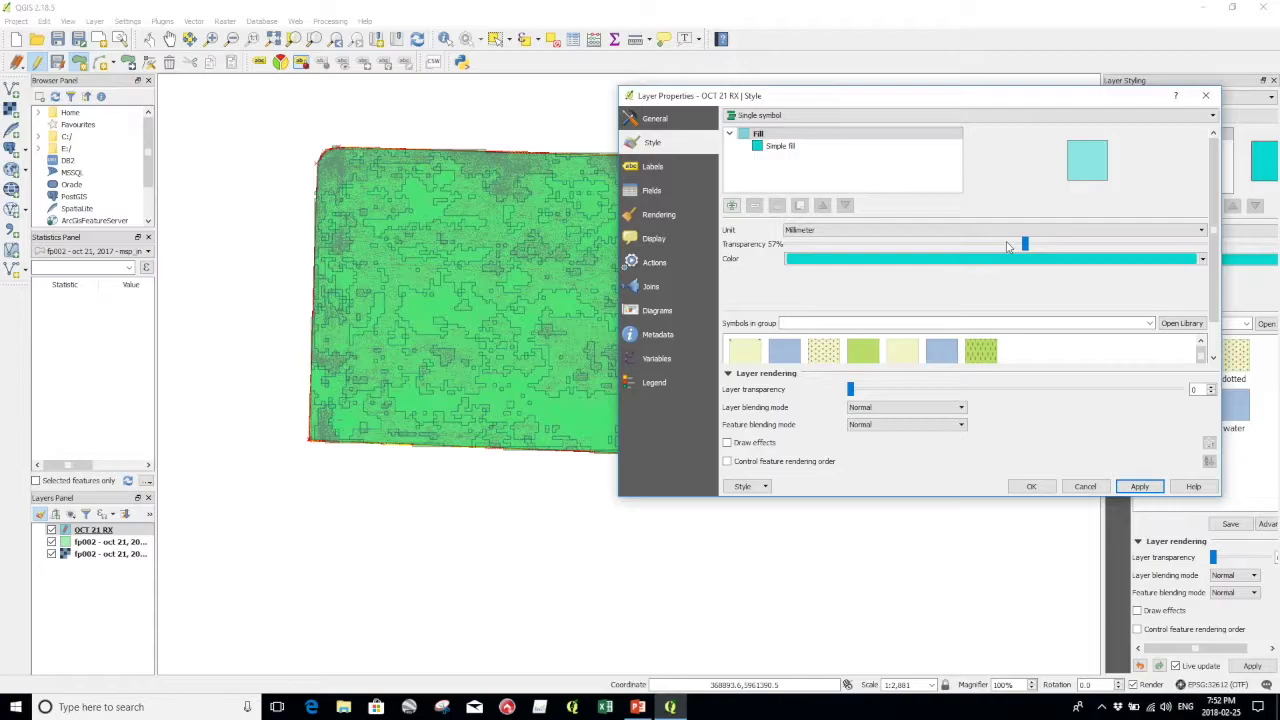
{"action": "left_click_drag", "start_coordinate": [1025, 244], "coordinate": [1053, 246]}
{"action": "left_click", "coordinate": [1140, 486]}
{"action": "left_click", "coordinate": [1031, 486]}
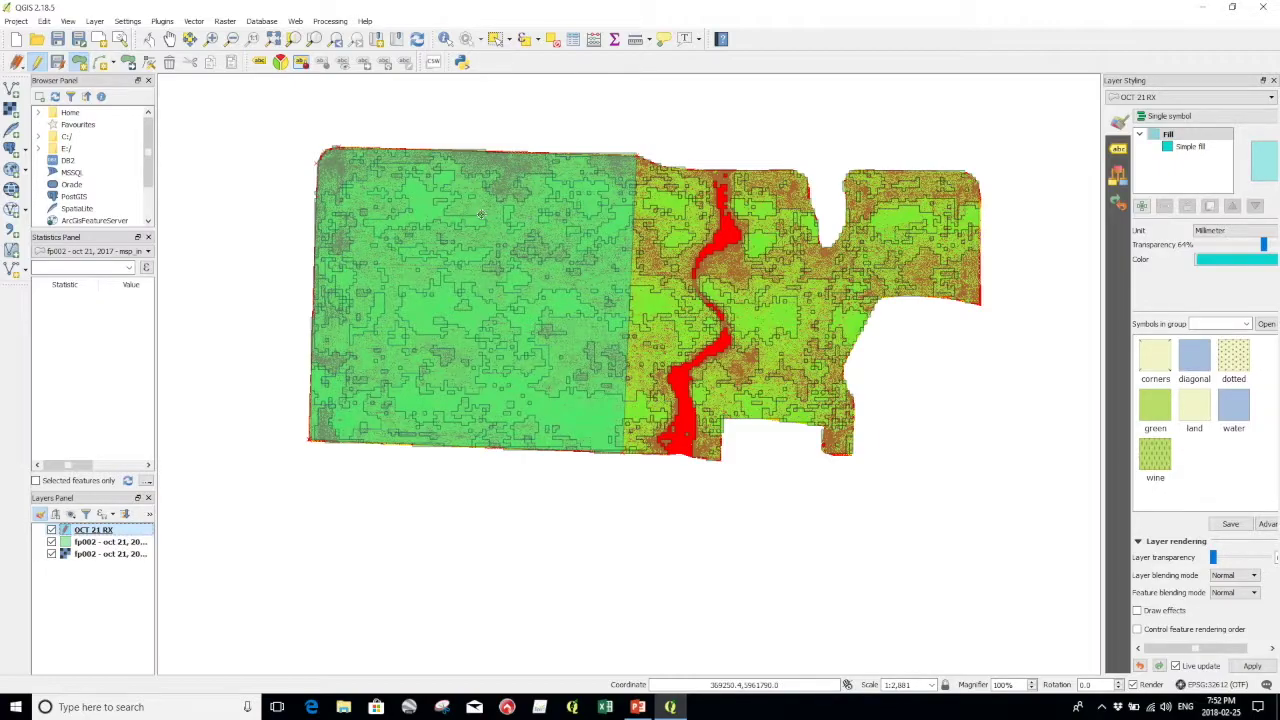
- Hide the zone shapefile layer to examine the raster beneath the prescription polygon, and show the zones again
{"action": "left_click", "coordinate": [52, 542]}
{"action": "left_click", "coordinate": [52, 542]}
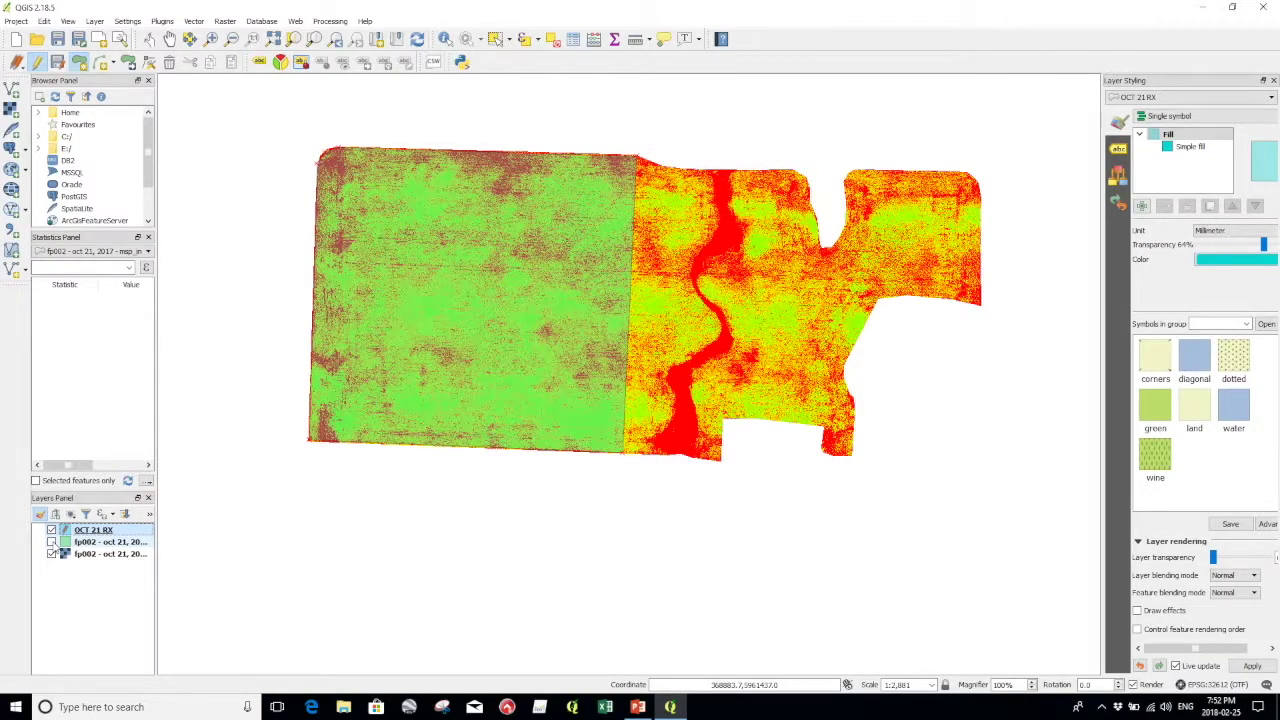
{"action": "left_click", "coordinate": [52, 542]}
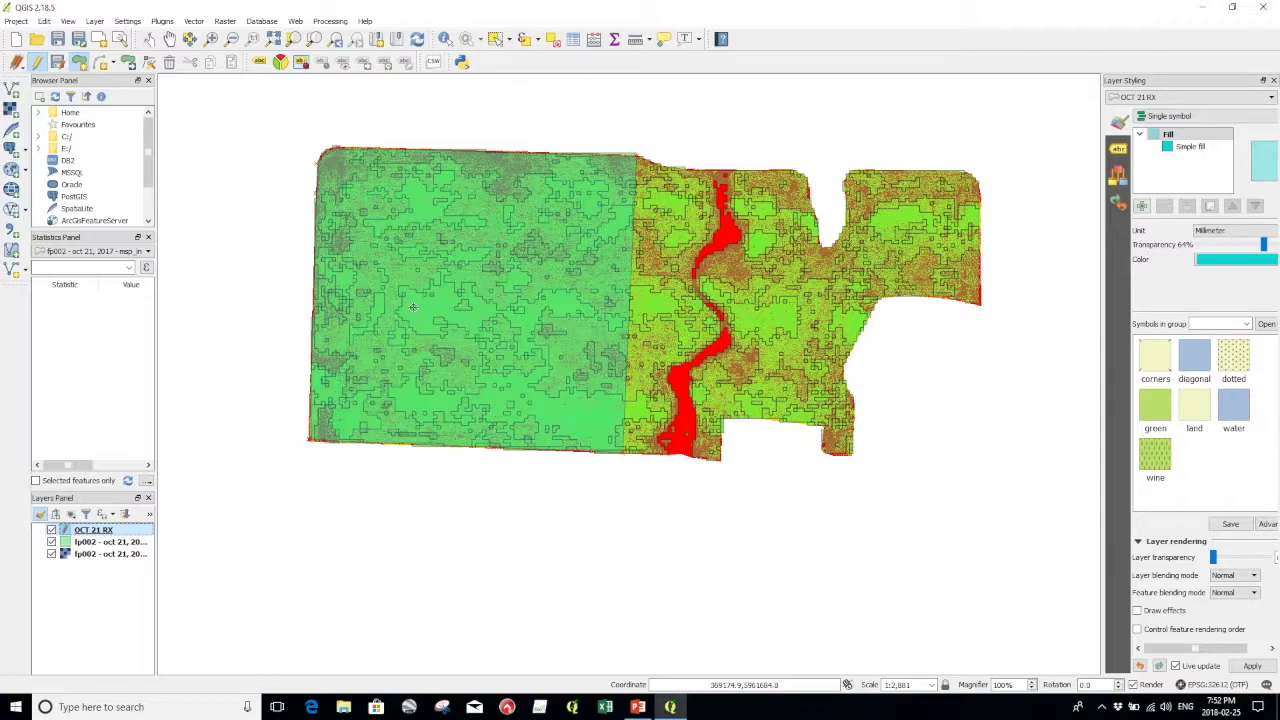
- Trace a polygon around the poor-growth area in the field's northwest corner and along its north edge, with Rate 3
{"action": "scroll", "coordinate": [372, 195], "scroll_direction": "up", "scroll_amount": 1}
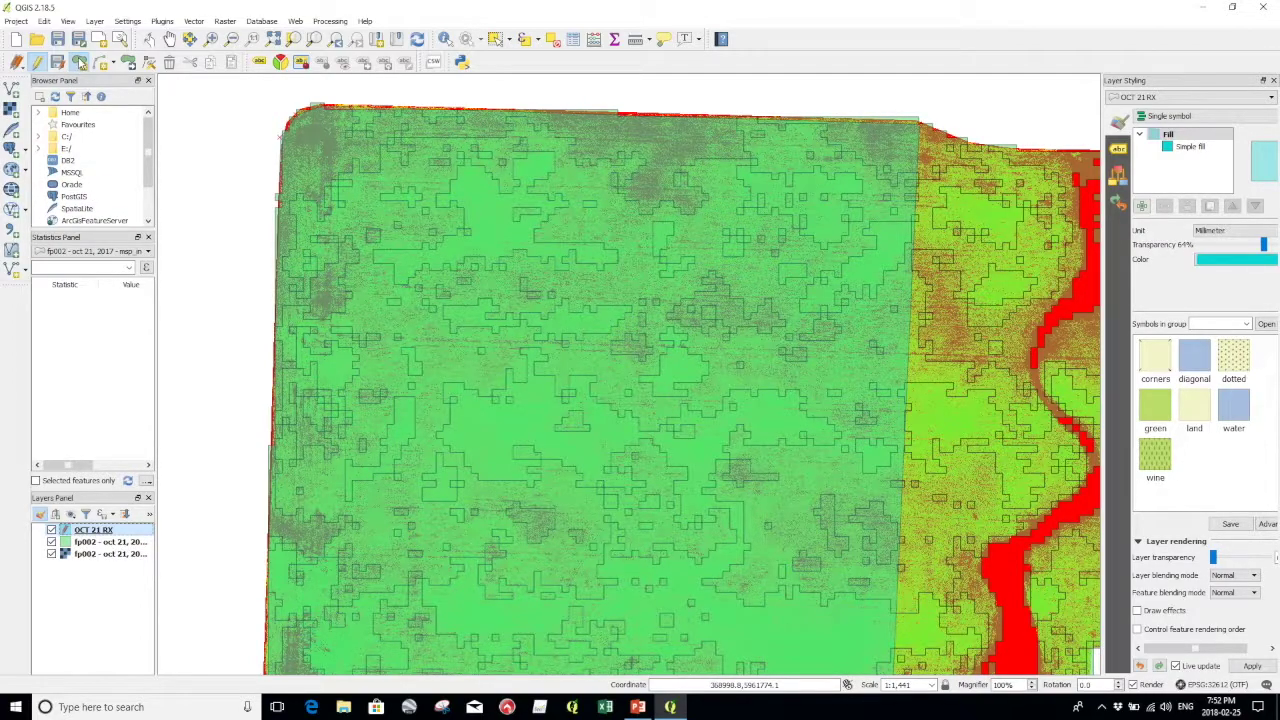
{"action": "left_click", "coordinate": [80, 62]}
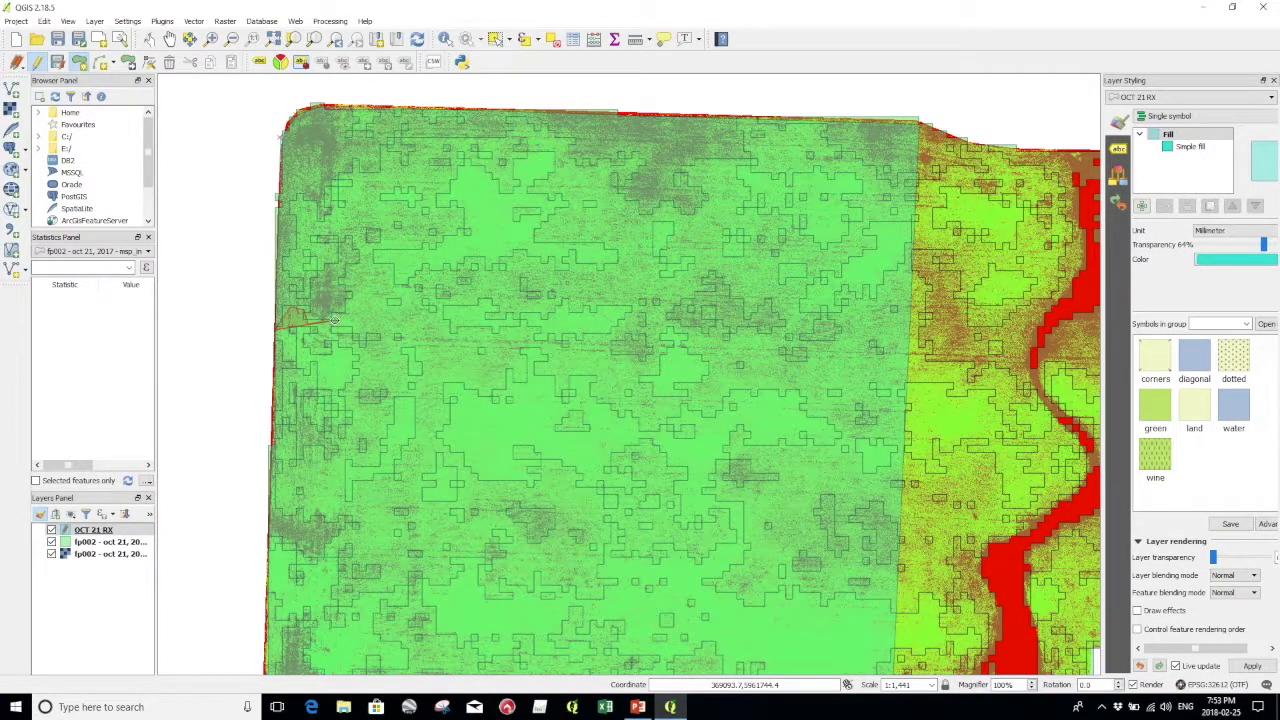
{"action": "left_click", "coordinate": [350, 306]}
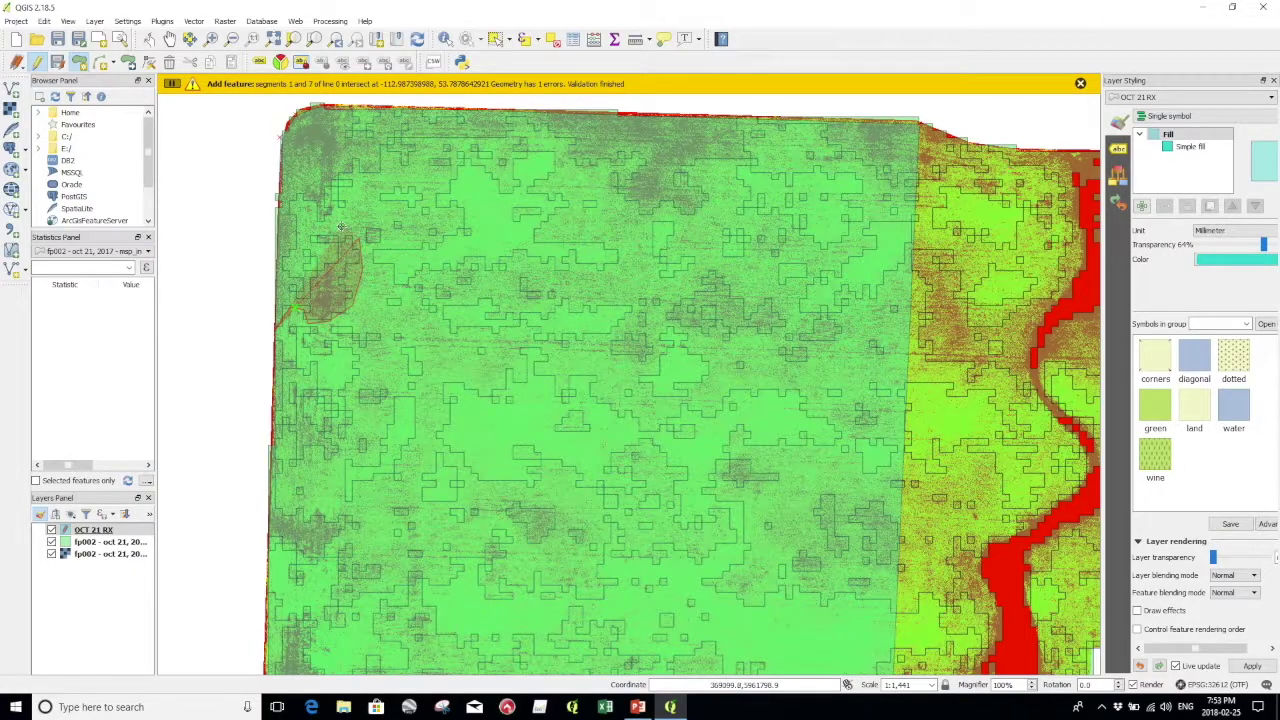
{"action": "left_click", "coordinate": [340, 228]}
{"action": "left_click", "coordinate": [294, 270]}
{"action": "left_click", "coordinate": [308, 196]}
{"action": "left_click", "coordinate": [333, 210]}
{"action": "left_click", "coordinate": [355, 169]}
{"action": "left_click", "coordinate": [382, 161]}
{"action": "left_click", "coordinate": [404, 148]}
{"action": "left_click", "coordinate": [428, 142]}
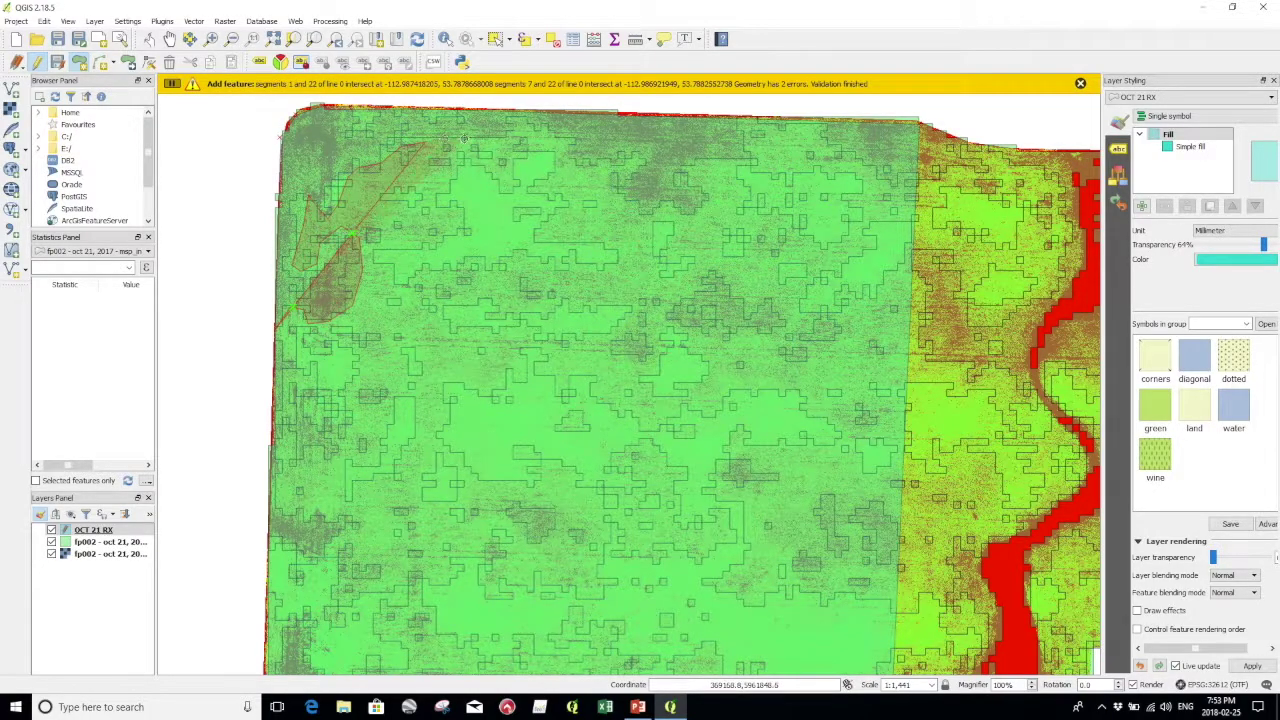
{"action": "left_click", "coordinate": [464, 138]}
{"action": "left_click", "coordinate": [523, 128]}
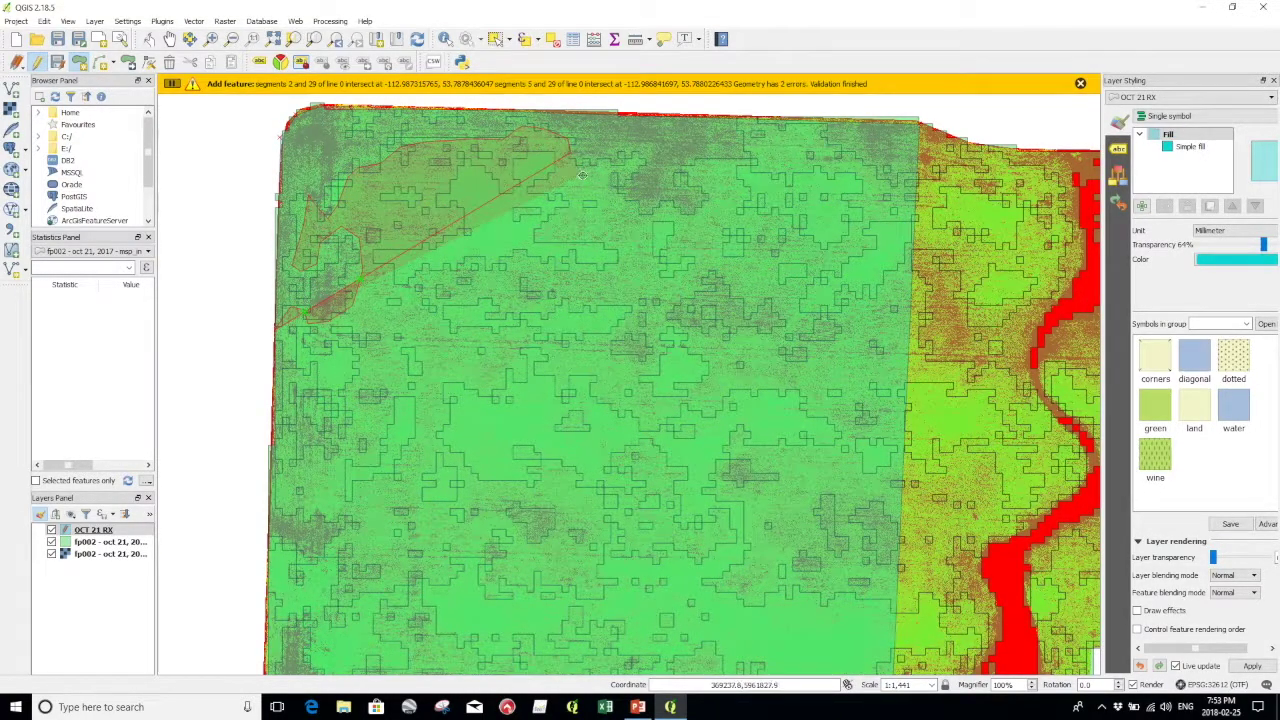
{"action": "left_click", "coordinate": [568, 142]}
{"action": "left_click", "coordinate": [575, 160]}
{"action": "left_click", "coordinate": [612, 170]}
{"action": "left_click", "coordinate": [617, 192]}
{"action": "left_click", "coordinate": [618, 203]}
{"action": "left_click", "coordinate": [629, 209]}
{"action": "left_click", "coordinate": [642, 213]}
{"action": "left_click", "coordinate": [655, 212]}
{"action": "left_click", "coordinate": [668, 206]}
{"action": "left_click", "coordinate": [679, 210]}
{"action": "left_click", "coordinate": [691, 213]}
{"action": "left_click", "coordinate": [715, 205]}
{"action": "left_click", "coordinate": [710, 192]}
{"action": "left_click", "coordinate": [704, 180]}
{"action": "left_click", "coordinate": [700, 171]}
{"action": "left_click", "coordinate": [697, 164]}
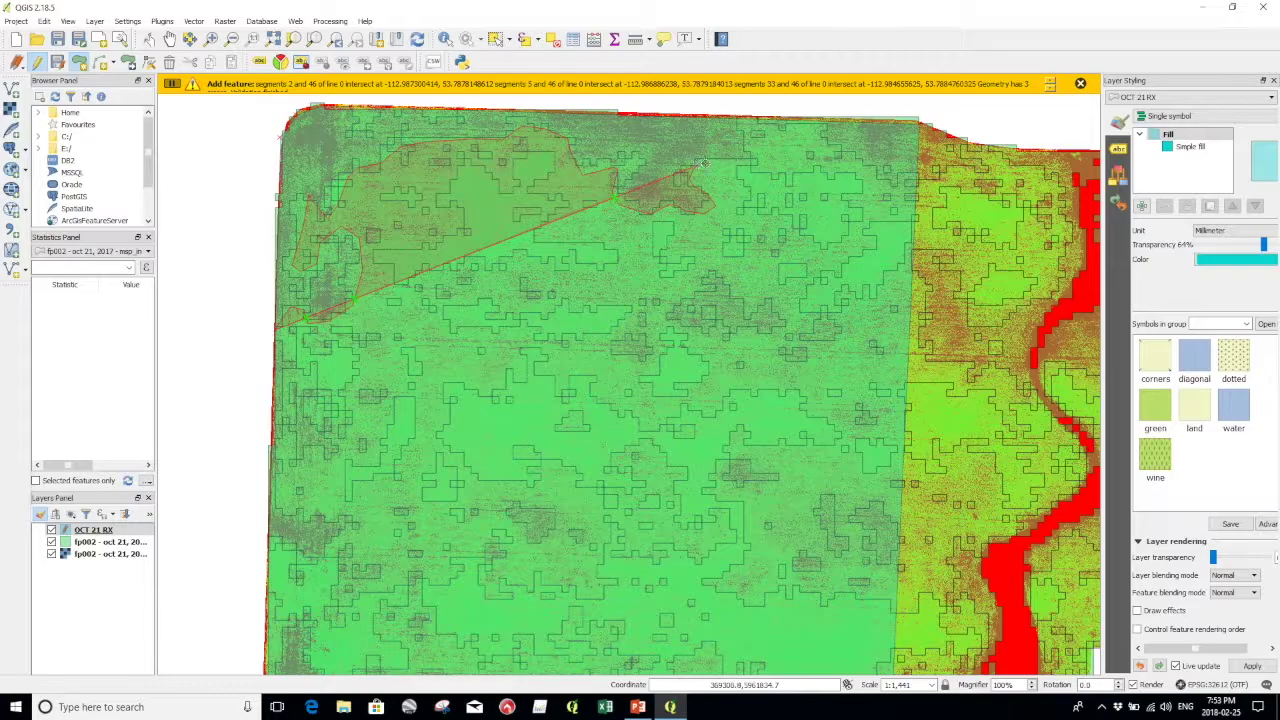
{"action": "left_click", "coordinate": [731, 159]}
{"action": "left_click", "coordinate": [756, 159]}
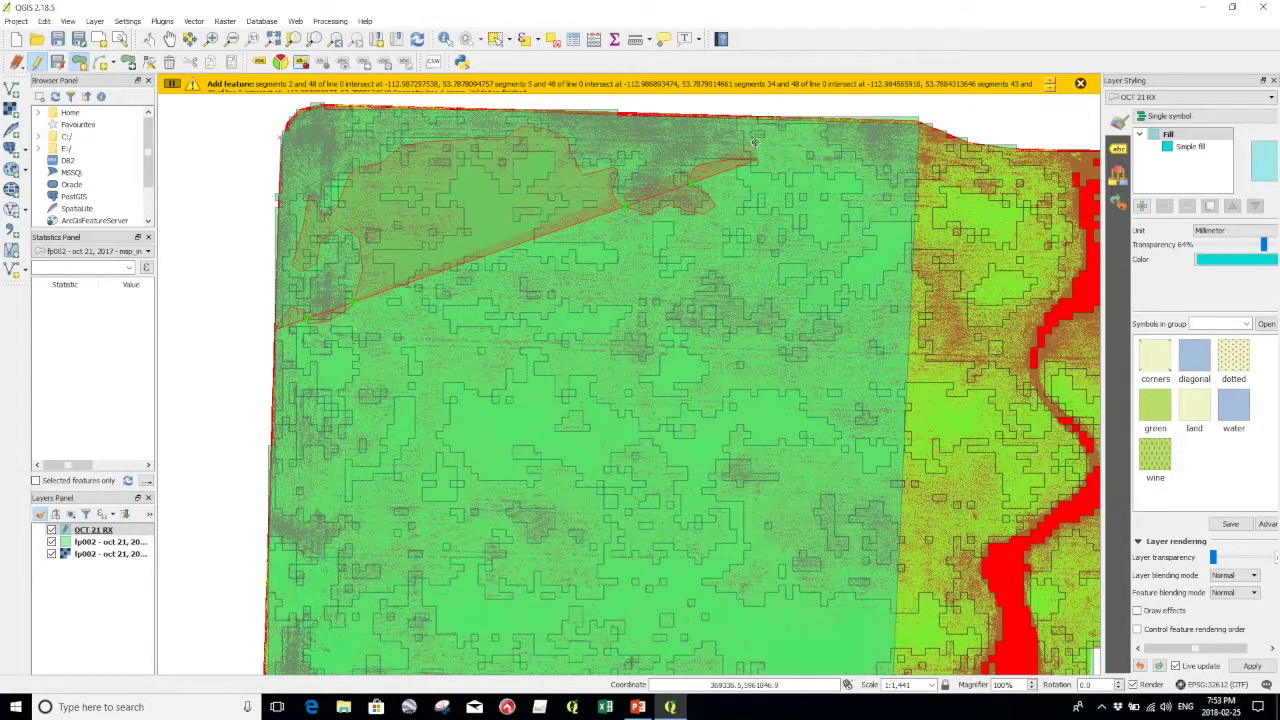
{"action": "left_click", "coordinate": [750, 139]}
{"action": "left_click", "coordinate": [738, 120]}
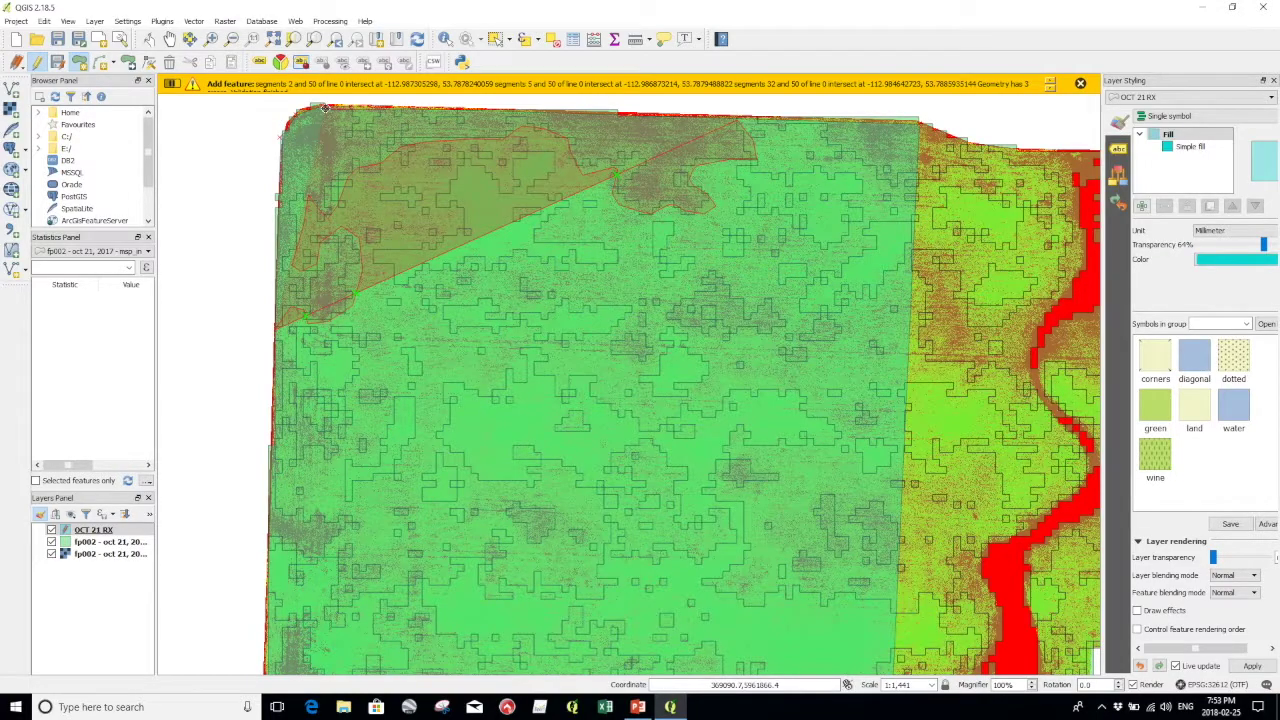
{"action": "left_click", "coordinate": [302, 113]}
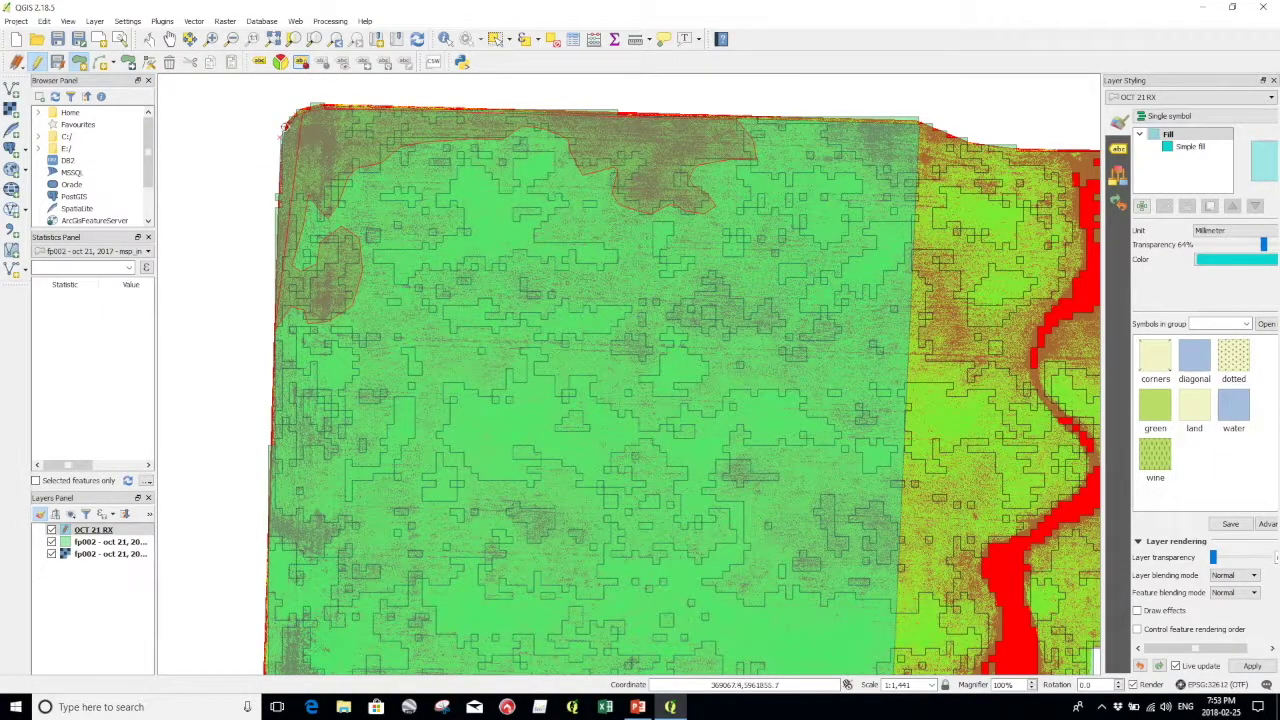
{"action": "right_click", "coordinate": [280, 222]}
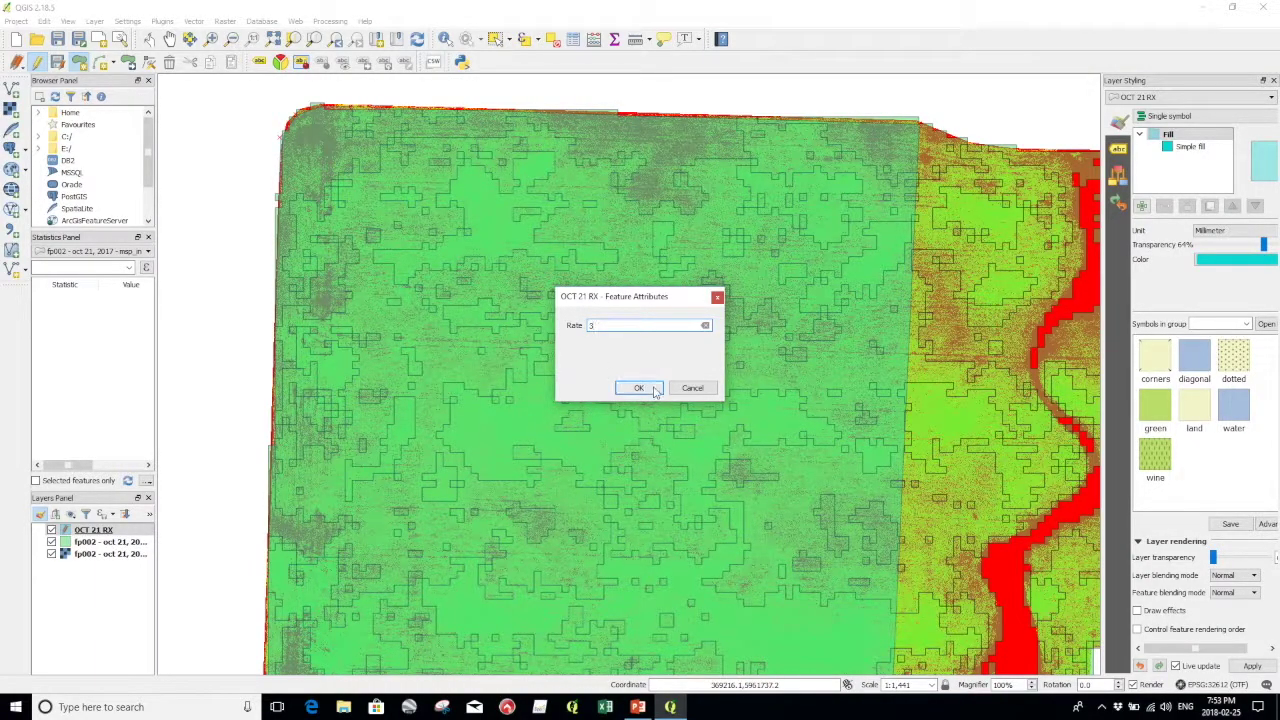
{"action": "left_click", "coordinate": [640, 388]}
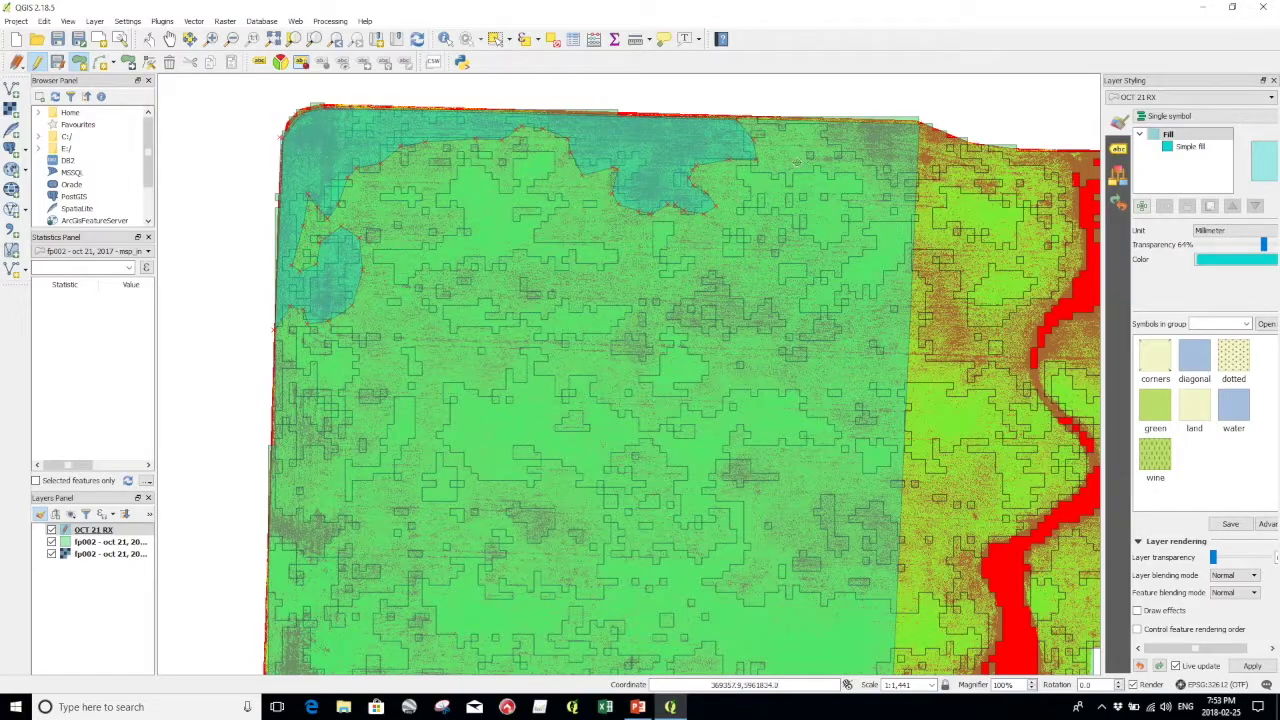
- Trace a small polygon around the poor patch in the western block's northeast corner, with Rate 3
{"action": "right_click", "coordinate": [875, 172]}
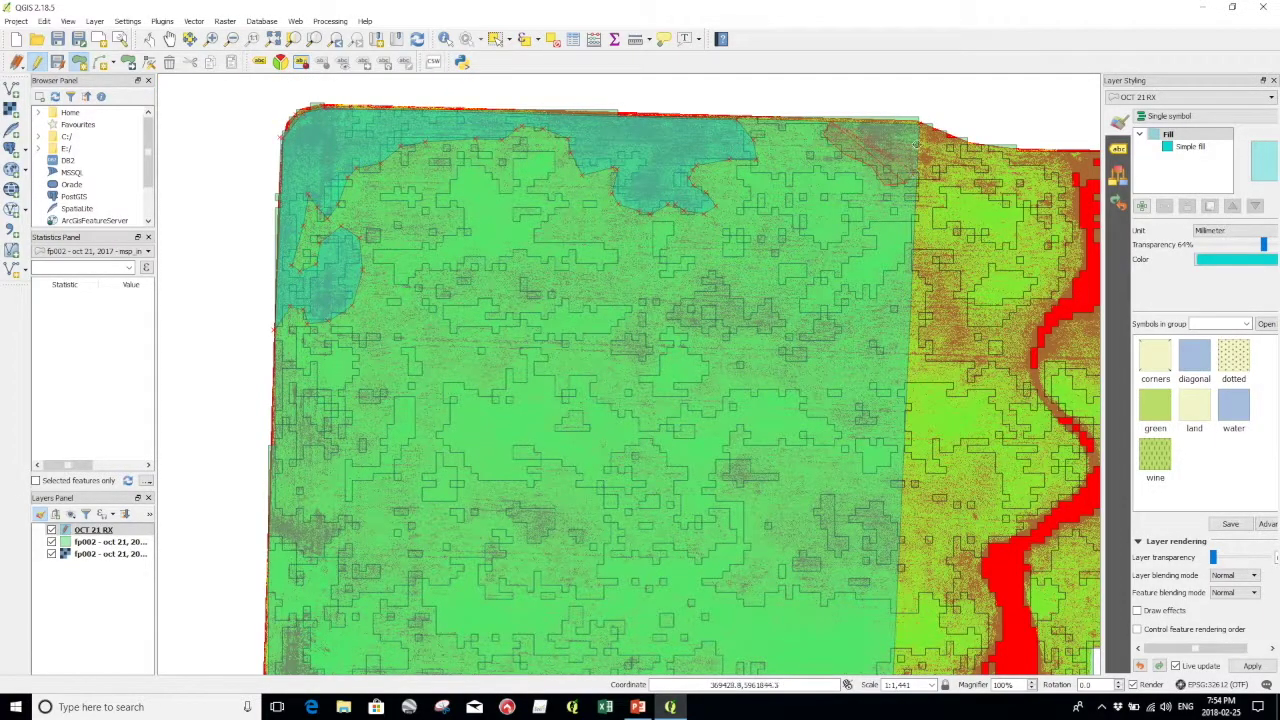
{"action": "right_click", "coordinate": [915, 125]}
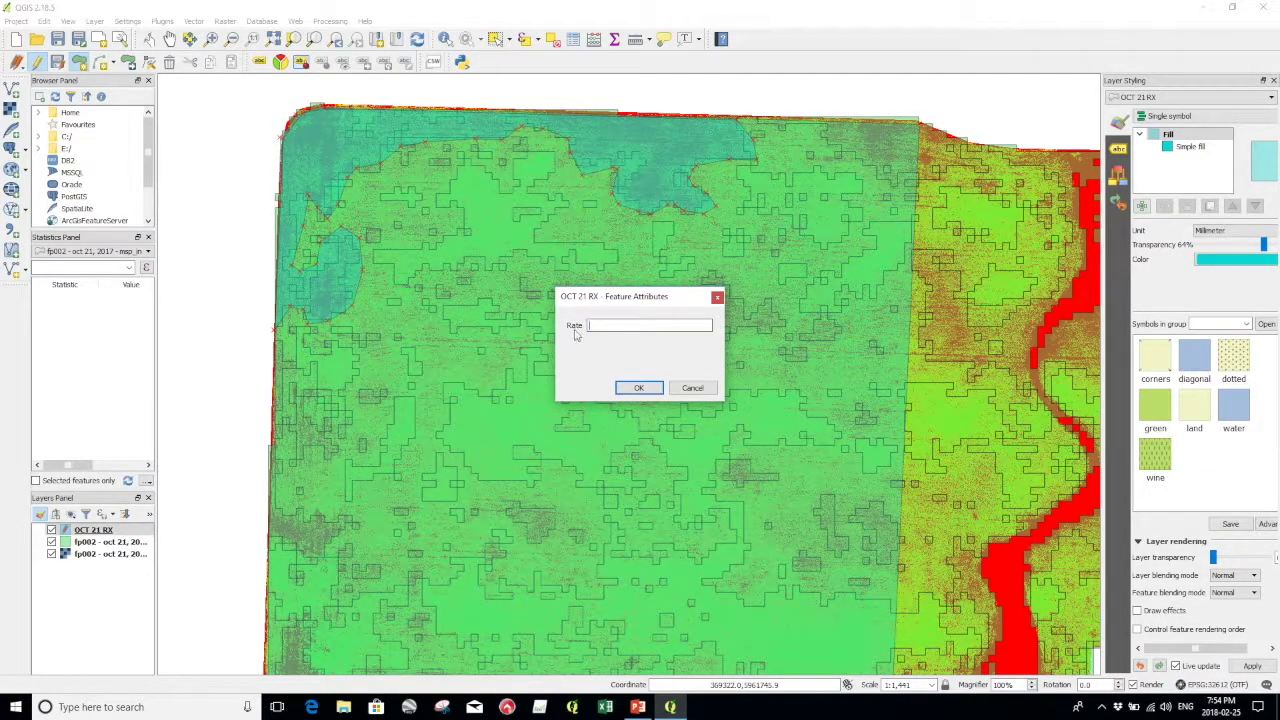
{"action": "type", "text": "3"}
{"action": "left_click", "coordinate": [640, 388]}
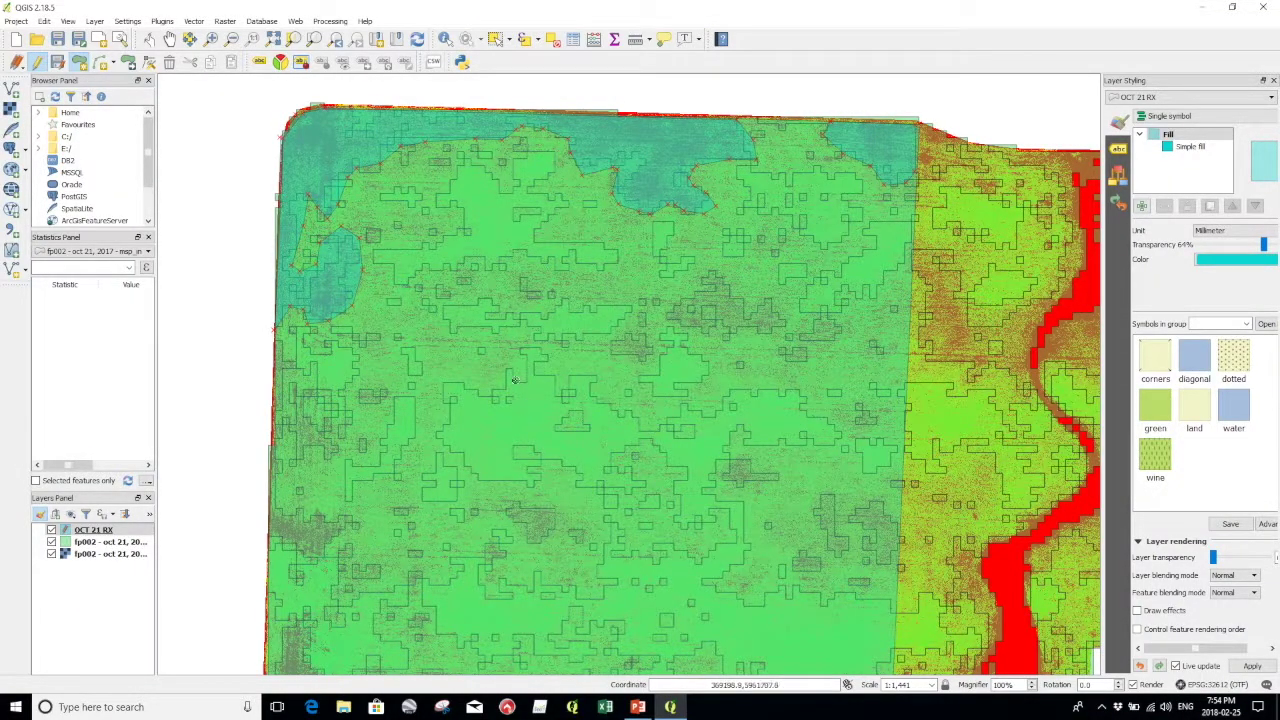
- Trace an irregular polygon around the bright green zones in the middle of the western block, with Rate 1
{"action": "left_click", "coordinate": [760, 447]}
{"action": "left_click", "coordinate": [843, 437]}
{"action": "left_click", "coordinate": [805, 398]}
{"action": "left_click", "coordinate": [775, 389]}
{"action": "left_click", "coordinate": [745, 393]}
{"action": "left_click", "coordinate": [715, 410]}
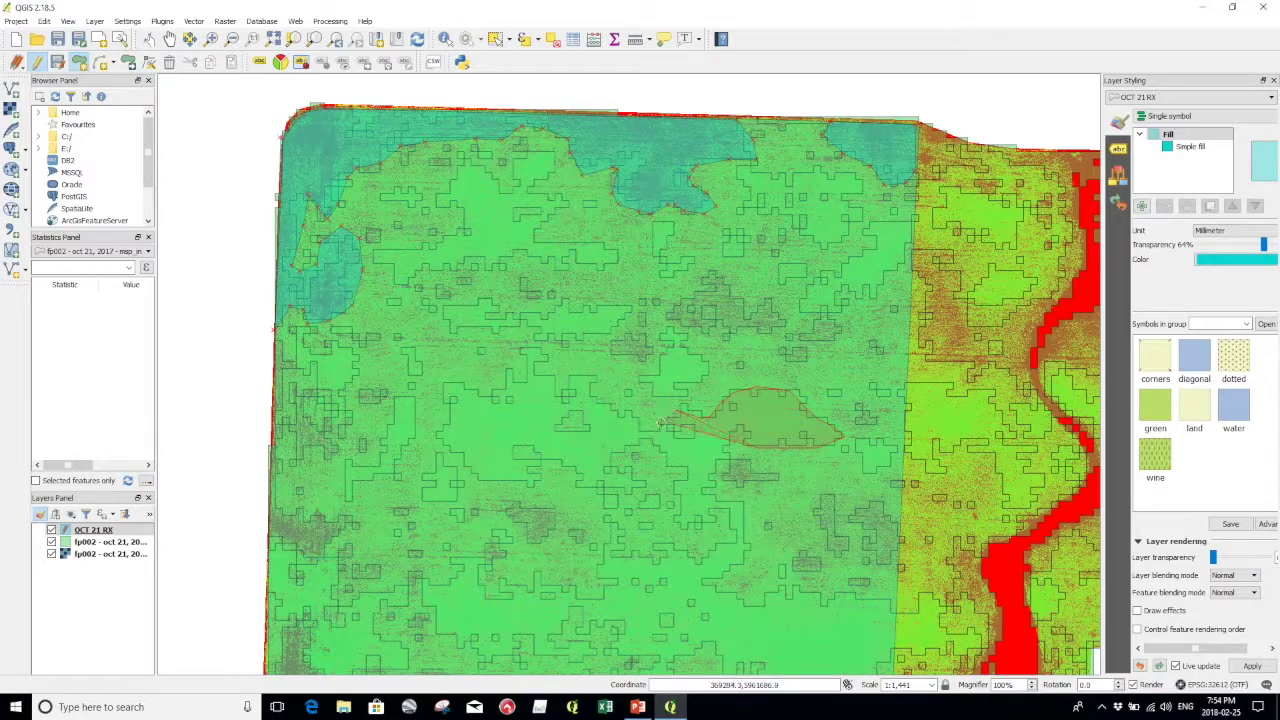
{"action": "left_click", "coordinate": [620, 413]}
{"action": "left_click", "coordinate": [591, 391]}
{"action": "left_click", "coordinate": [586, 379]}
{"action": "left_click", "coordinate": [572, 375]}
{"action": "left_click", "coordinate": [553, 371]}
{"action": "left_click", "coordinate": [521, 352]}
{"action": "left_click", "coordinate": [505, 381]}
{"action": "left_click", "coordinate": [468, 385]}
{"action": "left_click", "coordinate": [443, 396]}
{"action": "left_click", "coordinate": [438, 428]}
{"action": "left_click", "coordinate": [450, 451]}
{"action": "left_click", "coordinate": [474, 469]}
{"action": "left_click", "coordinate": [505, 487]}
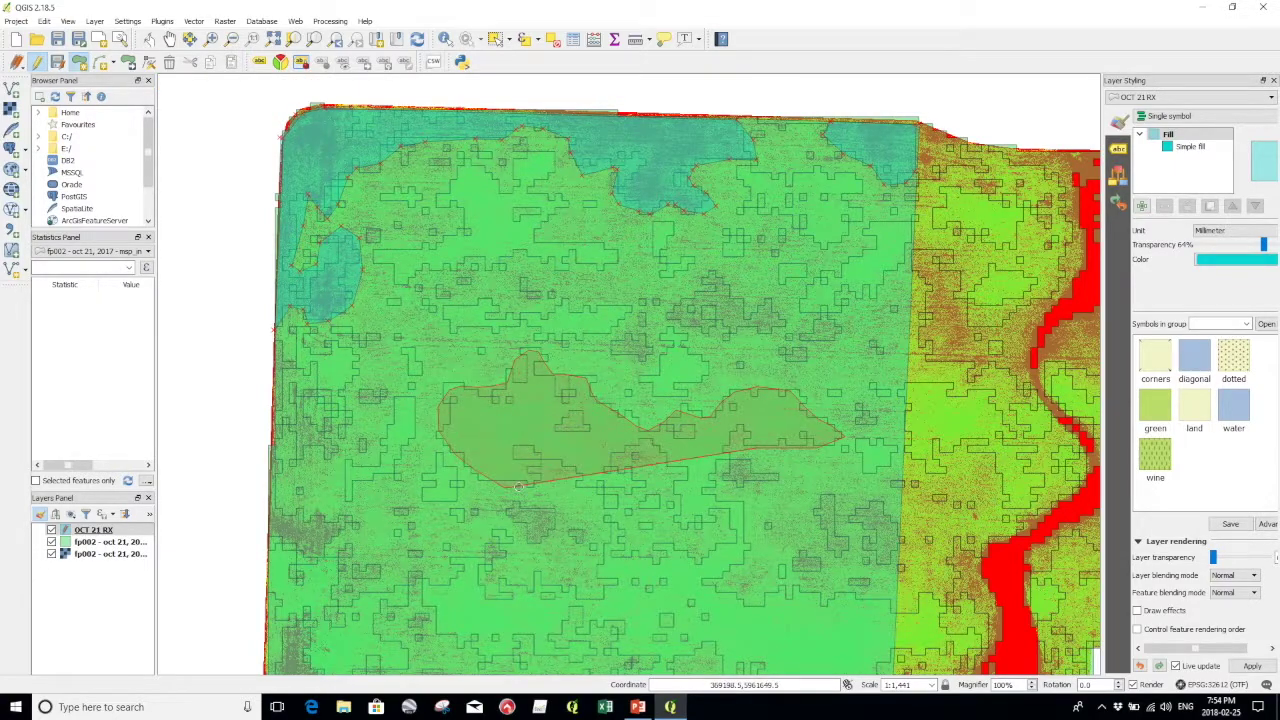
{"action": "left_click", "coordinate": [536, 484]}
{"action": "left_click", "coordinate": [559, 461]}
{"action": "left_click", "coordinate": [579, 482]}
{"action": "left_click", "coordinate": [597, 504]}
{"action": "left_click", "coordinate": [618, 505]}
{"action": "left_click", "coordinate": [632, 495]}
{"action": "left_click", "coordinate": [636, 472]}
{"action": "left_click", "coordinate": [637, 456]}
{"action": "left_click", "coordinate": [667, 451]}
{"action": "left_click", "coordinate": [679, 471]}
{"action": "left_click", "coordinate": [677, 501]}
{"action": "left_click", "coordinate": [690, 519]}
{"action": "left_click", "coordinate": [703, 526]}
{"action": "left_click", "coordinate": [740, 540]}
{"action": "left_click", "coordinate": [709, 556]}
{"action": "left_click", "coordinate": [725, 572]}
{"action": "left_click", "coordinate": [742, 569]}
{"action": "left_click", "coordinate": [754, 558]}
{"action": "left_click", "coordinate": [754, 536]}
{"action": "left_click", "coordinate": [744, 503]}
{"action": "left_click", "coordinate": [722, 490]}
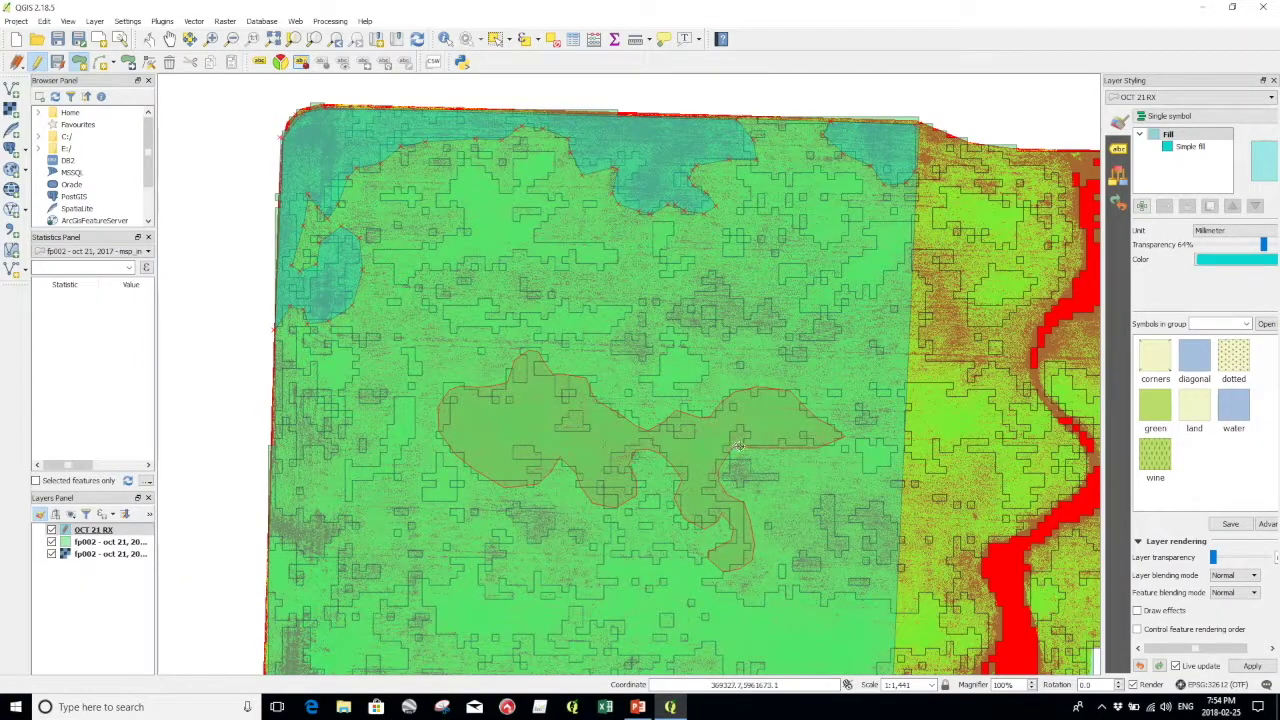
{"action": "right_click", "coordinate": [746, 452]}
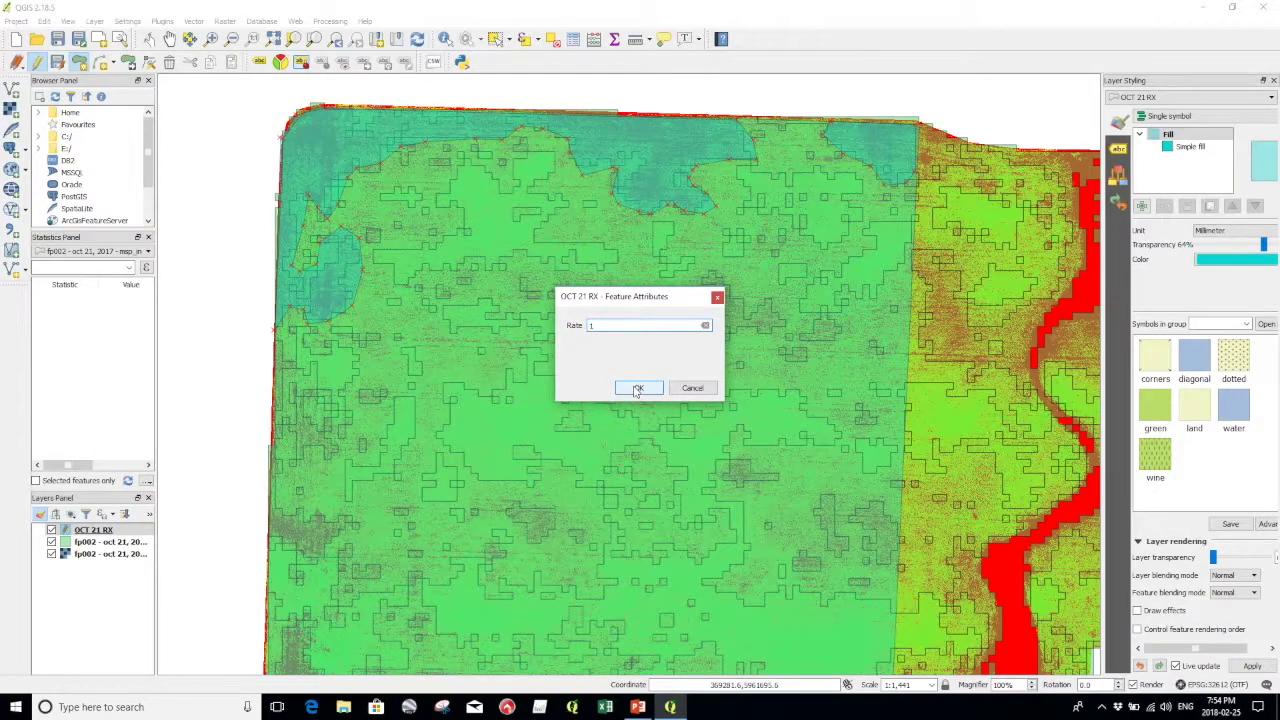
{"action": "left_click", "coordinate": [637, 389]}
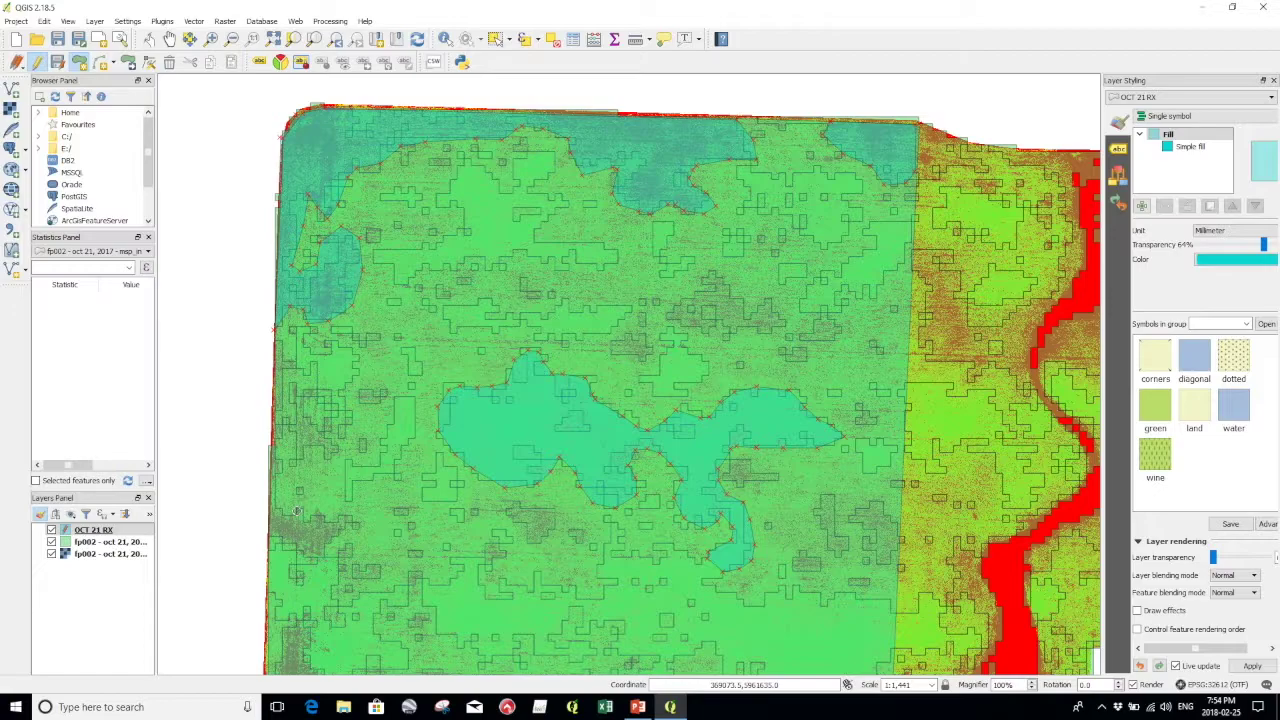
- Look over the drawn polygons, open the OCT 21 RX attribute table and switch it to form view
{"action": "left_click_drag", "start_coordinate": [630, 555], "coordinate": [582, 406]}
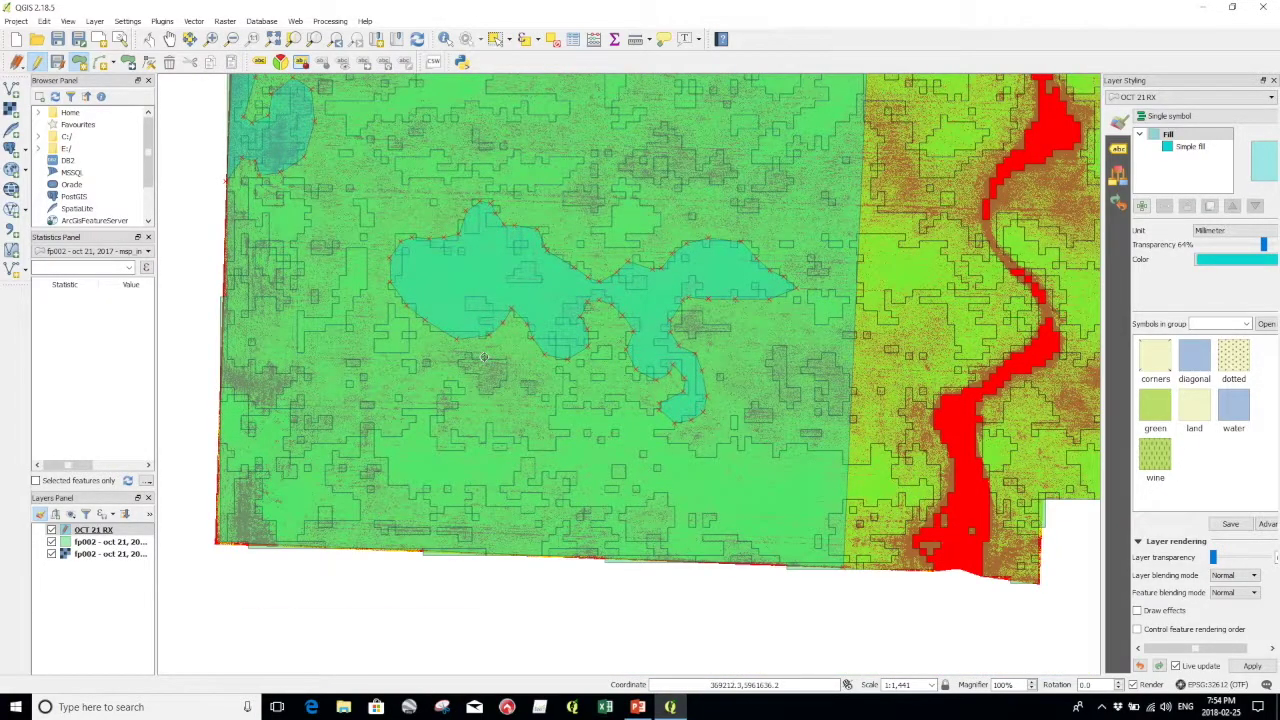
{"action": "left_click_drag", "start_coordinate": [589, 206], "coordinate": [593, 357]}
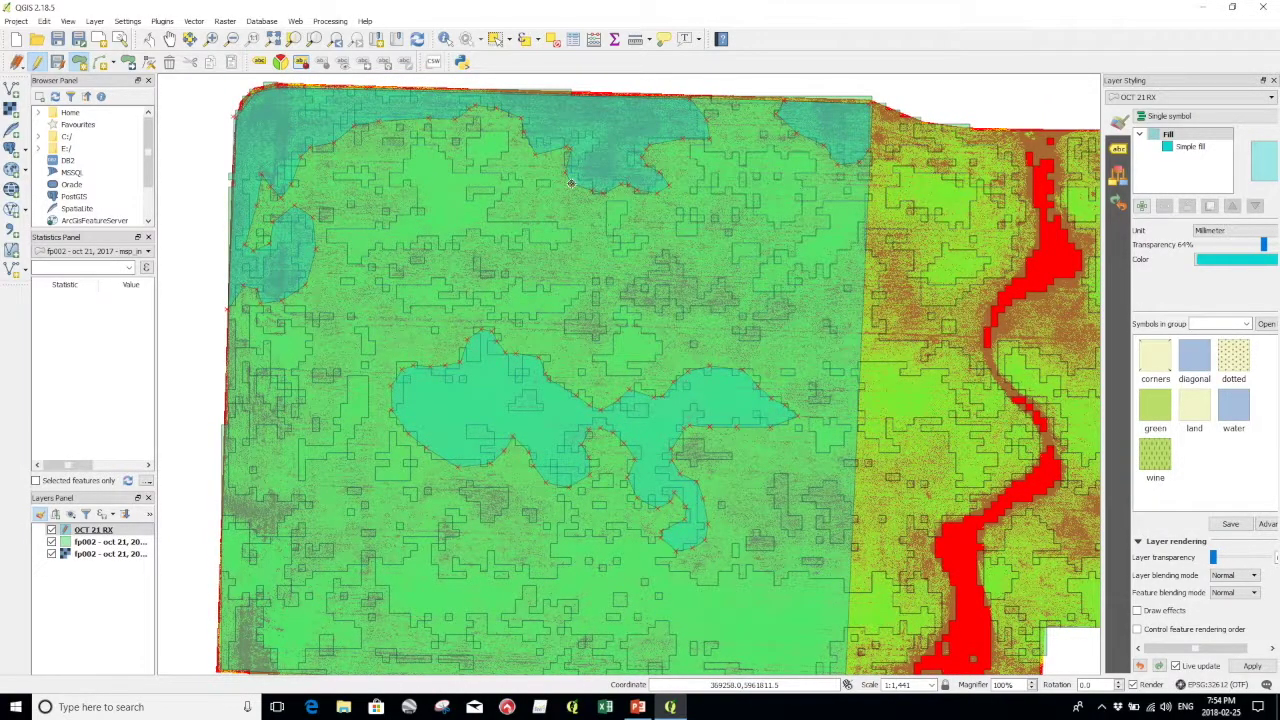
{"action": "left_click", "coordinate": [573, 39]}
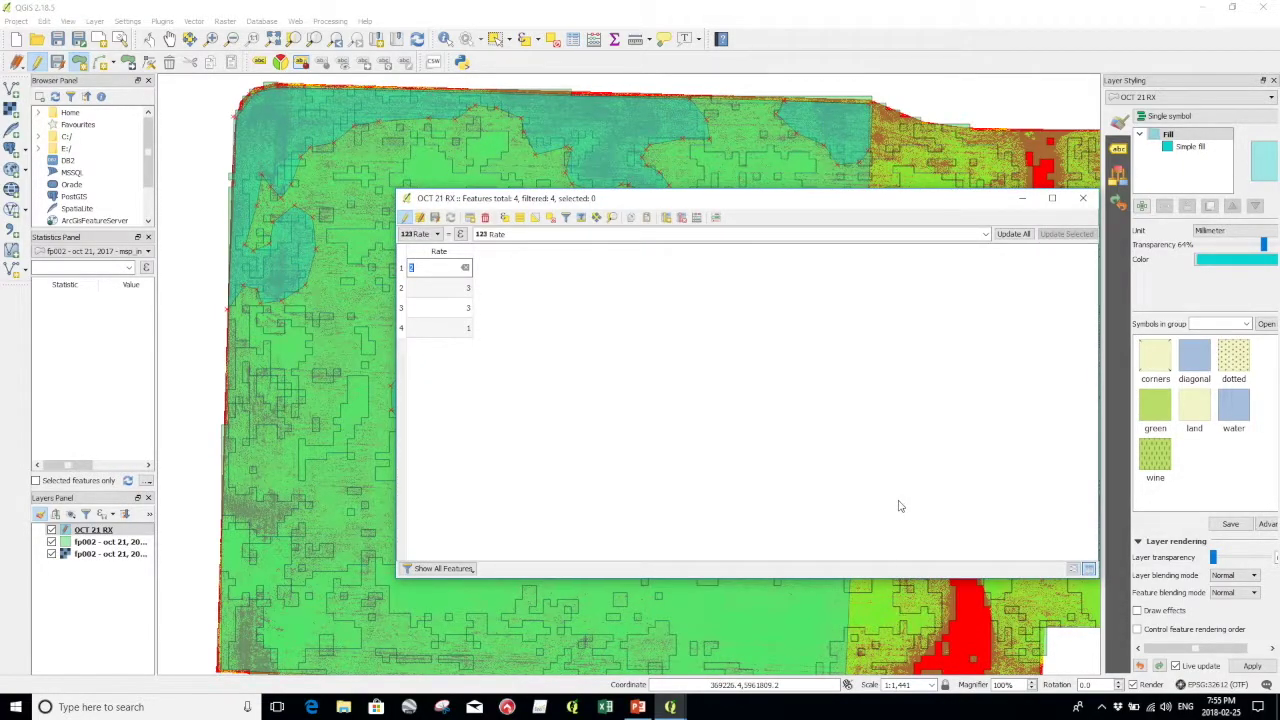
{"action": "left_click", "coordinate": [1072, 569]}
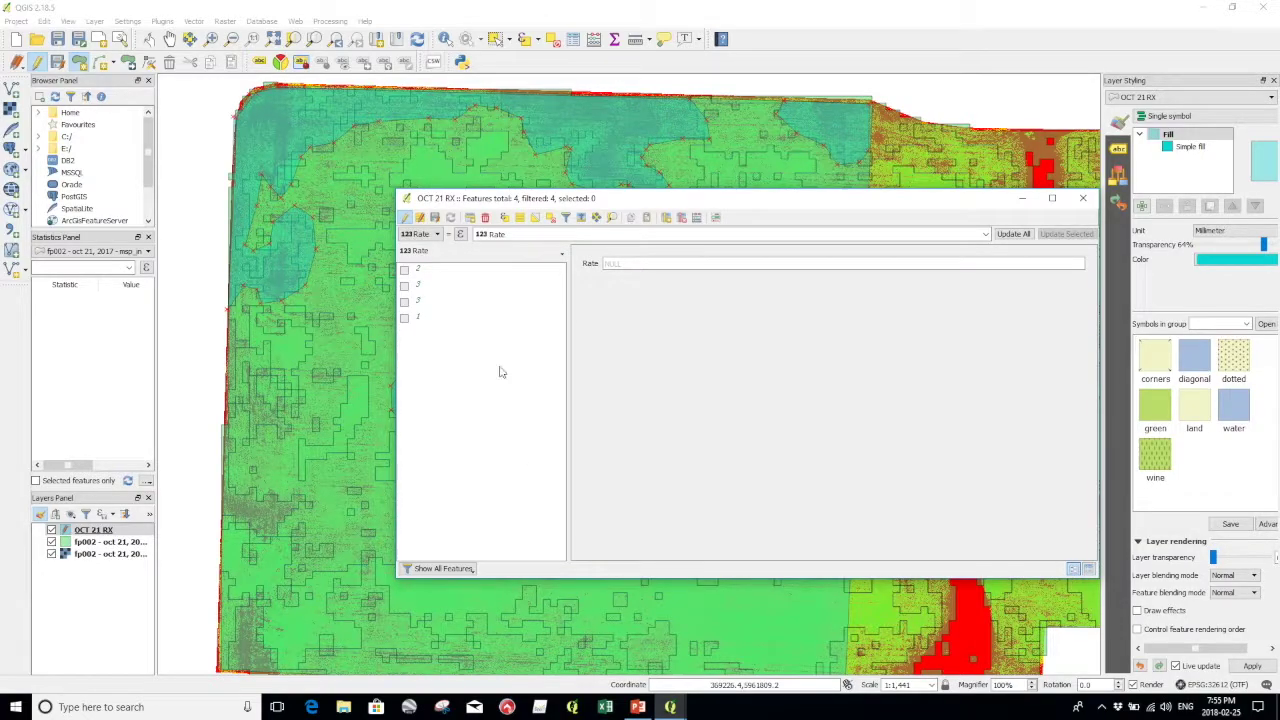
- Select each OCT 21 RX record in turn to check which drawn polygon on the map it belongs to
{"action": "left_click_drag", "start_coordinate": [543, 201], "coordinate": [1020, 176]}
{"action": "left_click", "coordinate": [884, 248]}
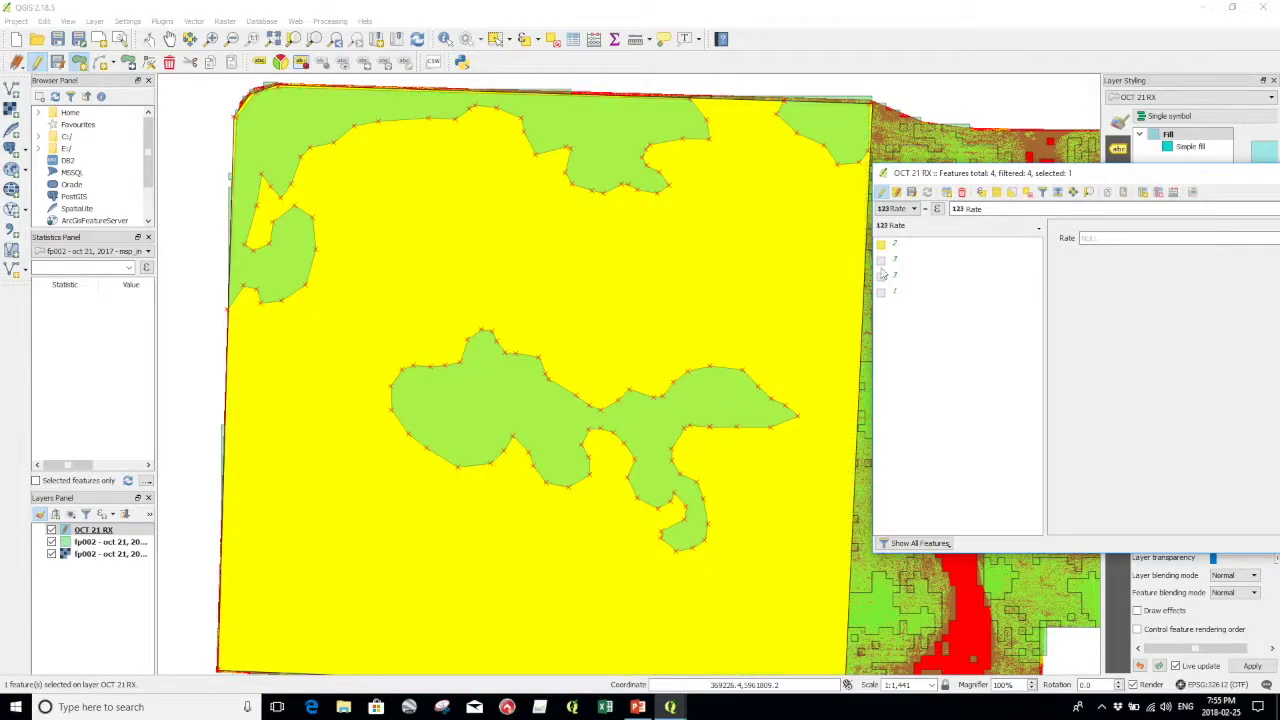
{"action": "left_click", "coordinate": [882, 262]}
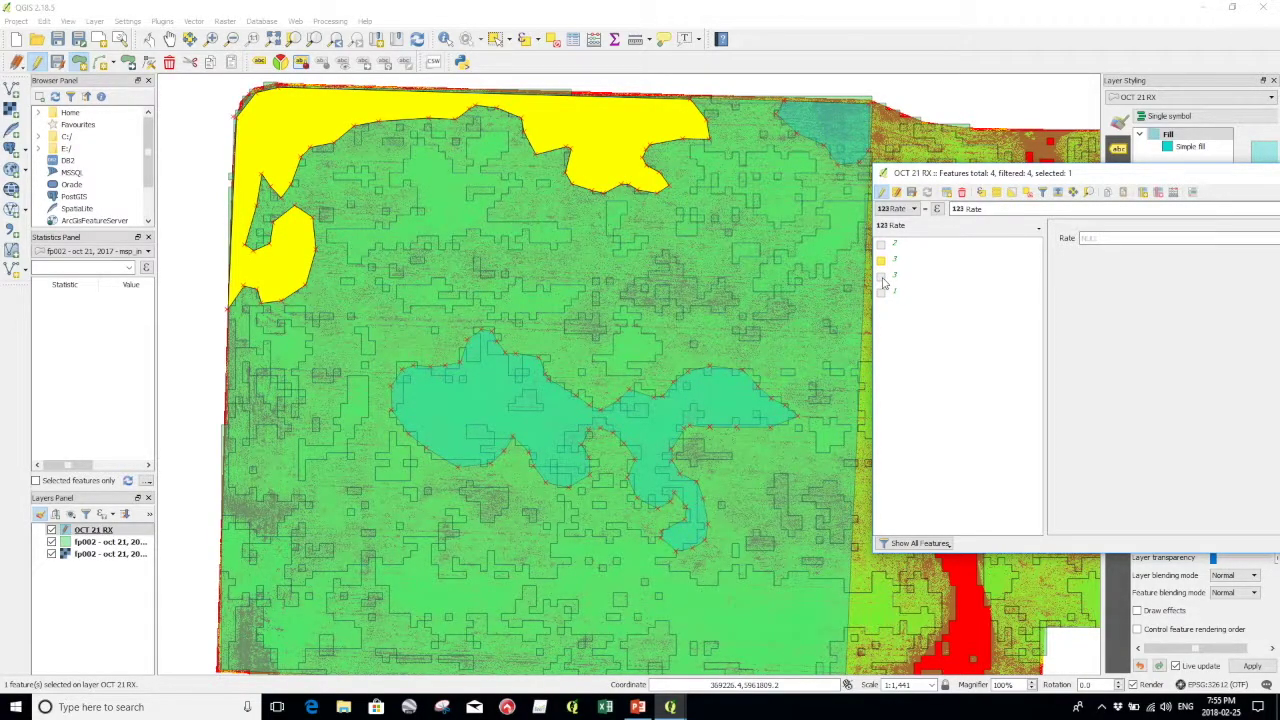
{"action": "left_click", "coordinate": [882, 277]}
{"action": "left_click", "coordinate": [882, 293]}
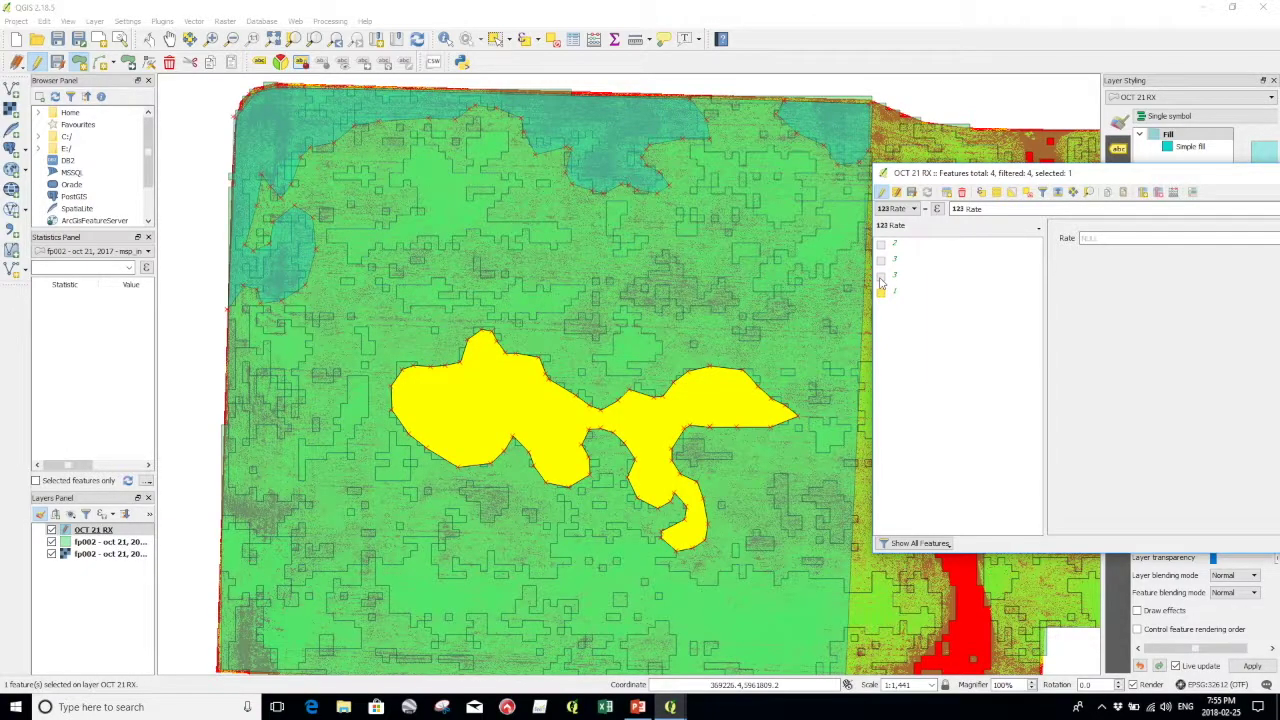
{"action": "left_click", "coordinate": [882, 275]}
{"action": "left_click", "coordinate": [882, 261]}
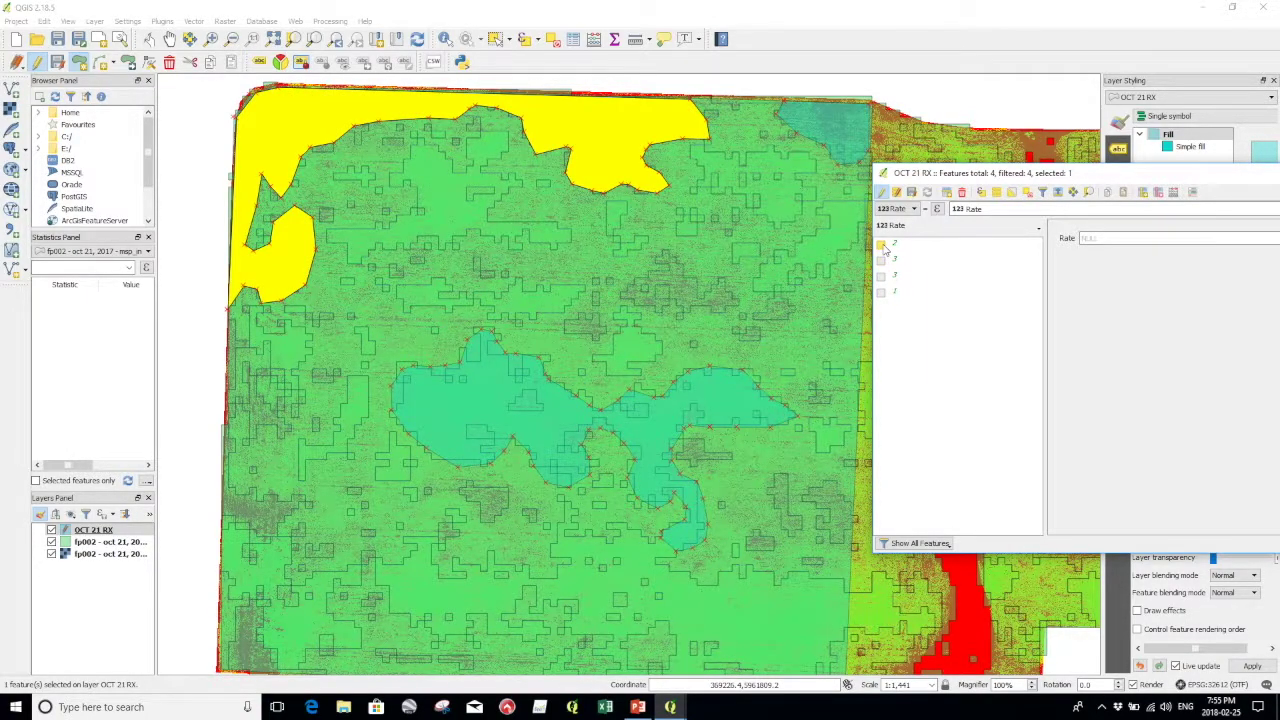
{"action": "left_click", "coordinate": [882, 245]}
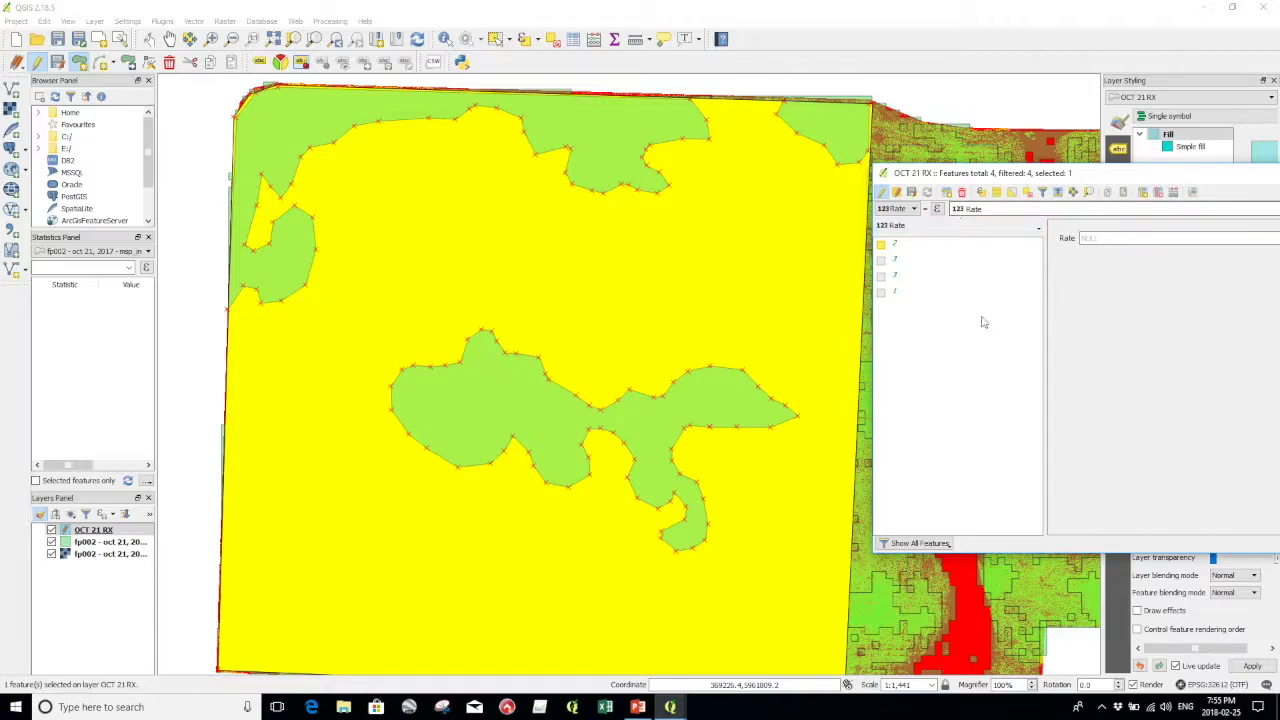
- Switch the OCT 21 RX attribute table to table view, set the second record's Rate to 2 and close the table
{"action": "left_click_drag", "start_coordinate": [1080, 172], "coordinate": [851, 144]}
{"action": "left_click_drag", "start_coordinate": [1047, 133], "coordinate": [834, 111]}
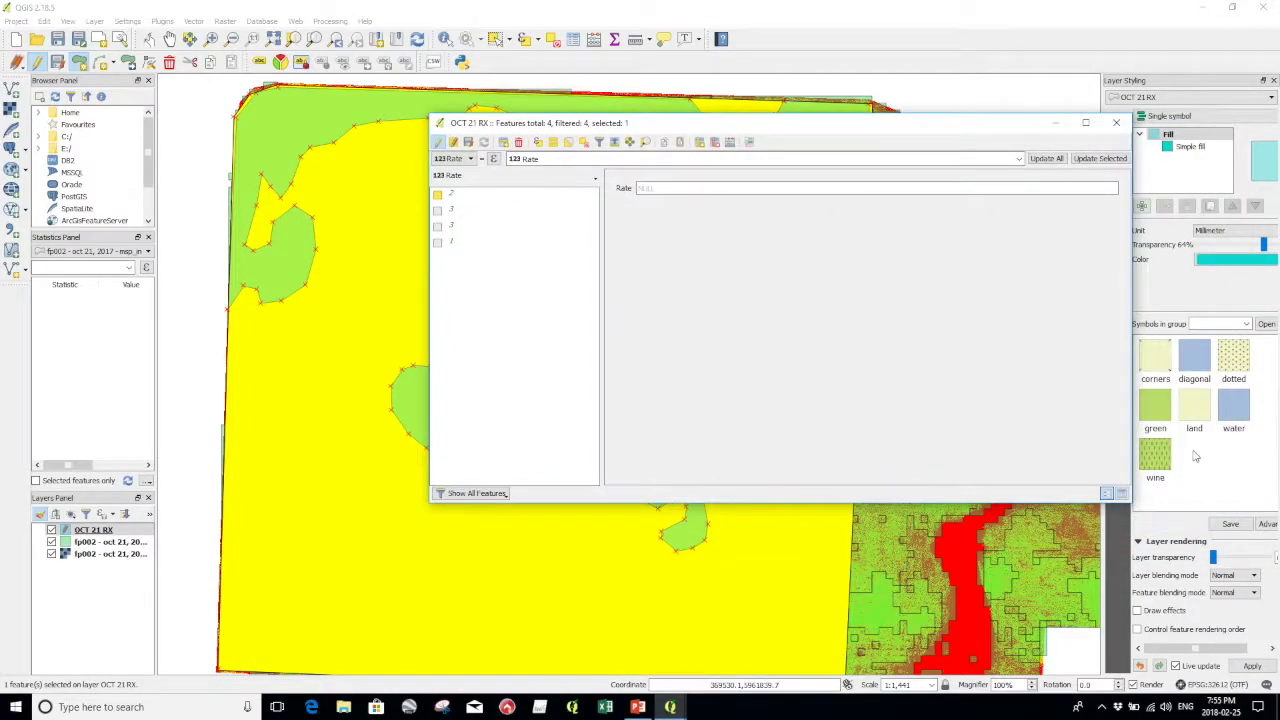
{"action": "left_click", "coordinate": [1120, 494]}
{"action": "left_click_drag", "start_coordinate": [691, 125], "coordinate": [1005, 116]}
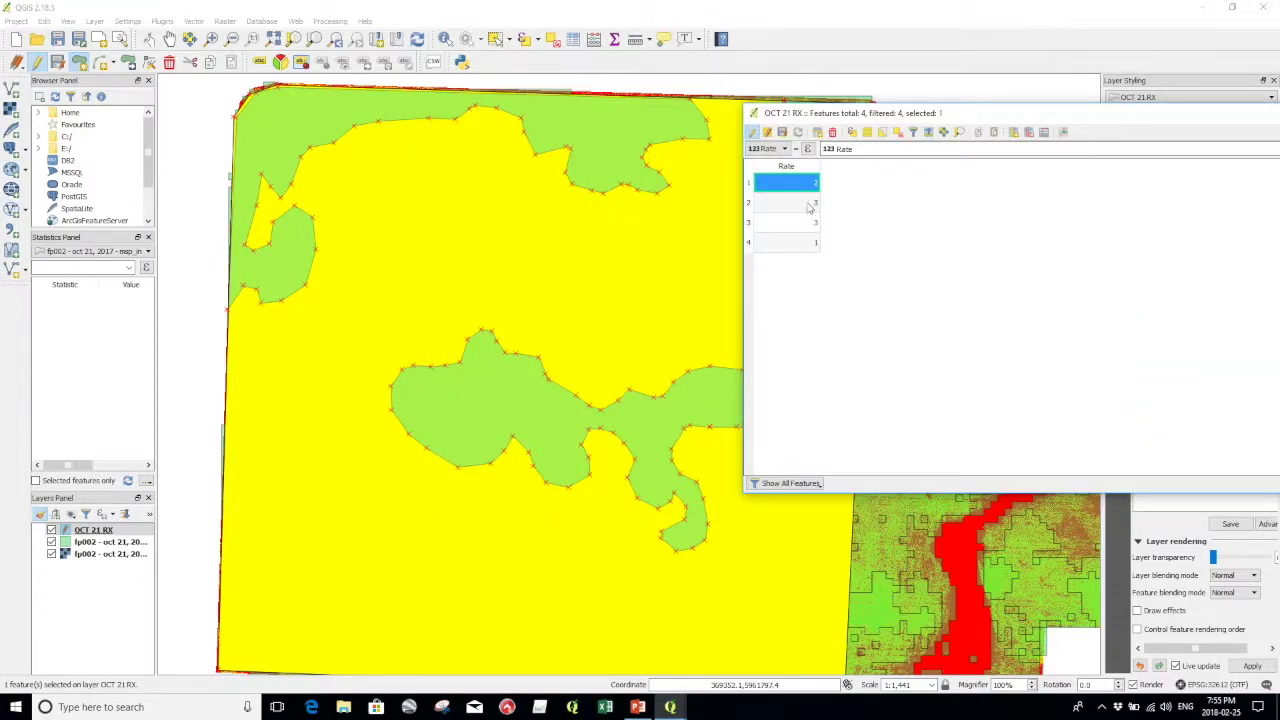
{"action": "double_click", "coordinate": [810, 205]}
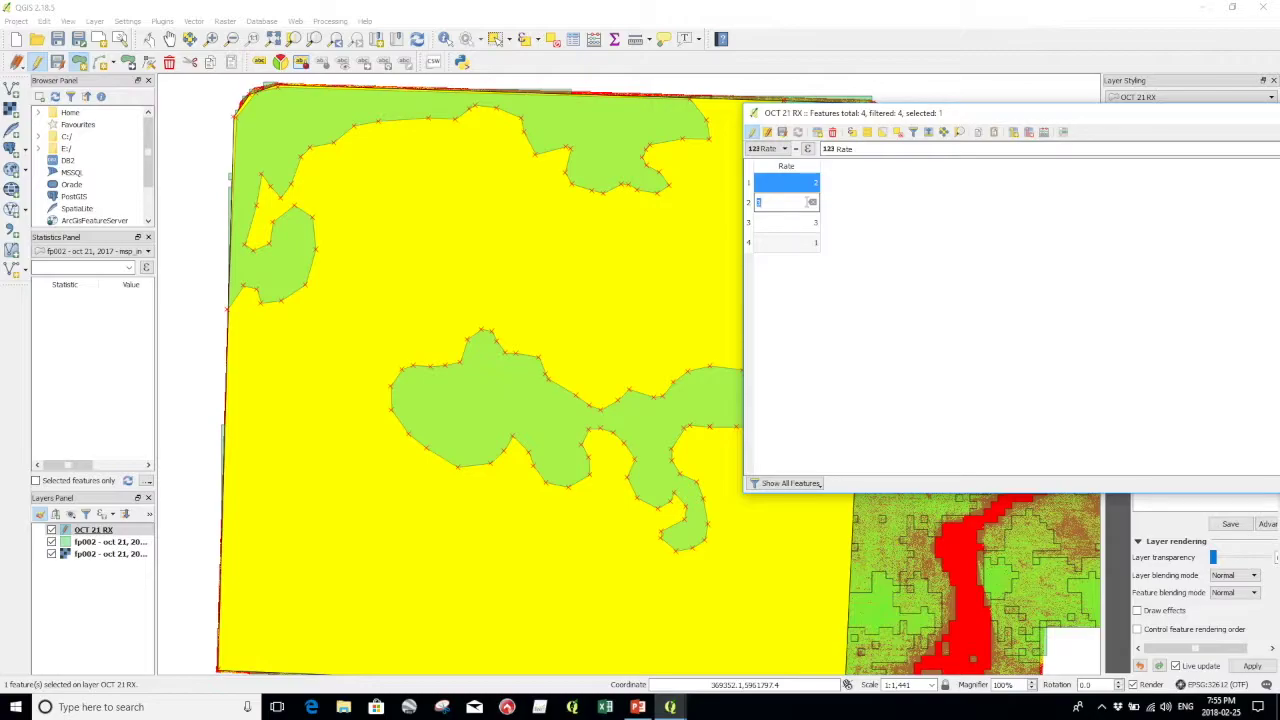
{"action": "type", "text": "2"}
{"action": "key", "text": "Return"}
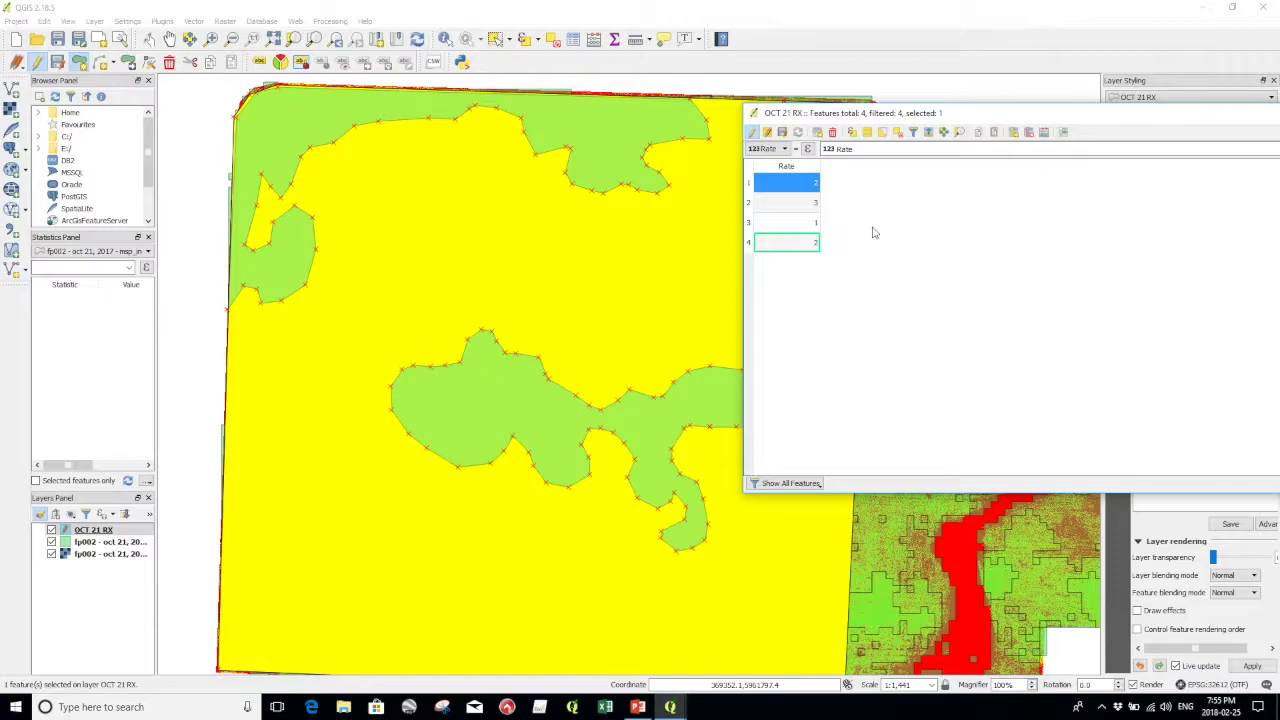
{"action": "left_click_drag", "start_coordinate": [932, 115], "coordinate": [429, 183]}
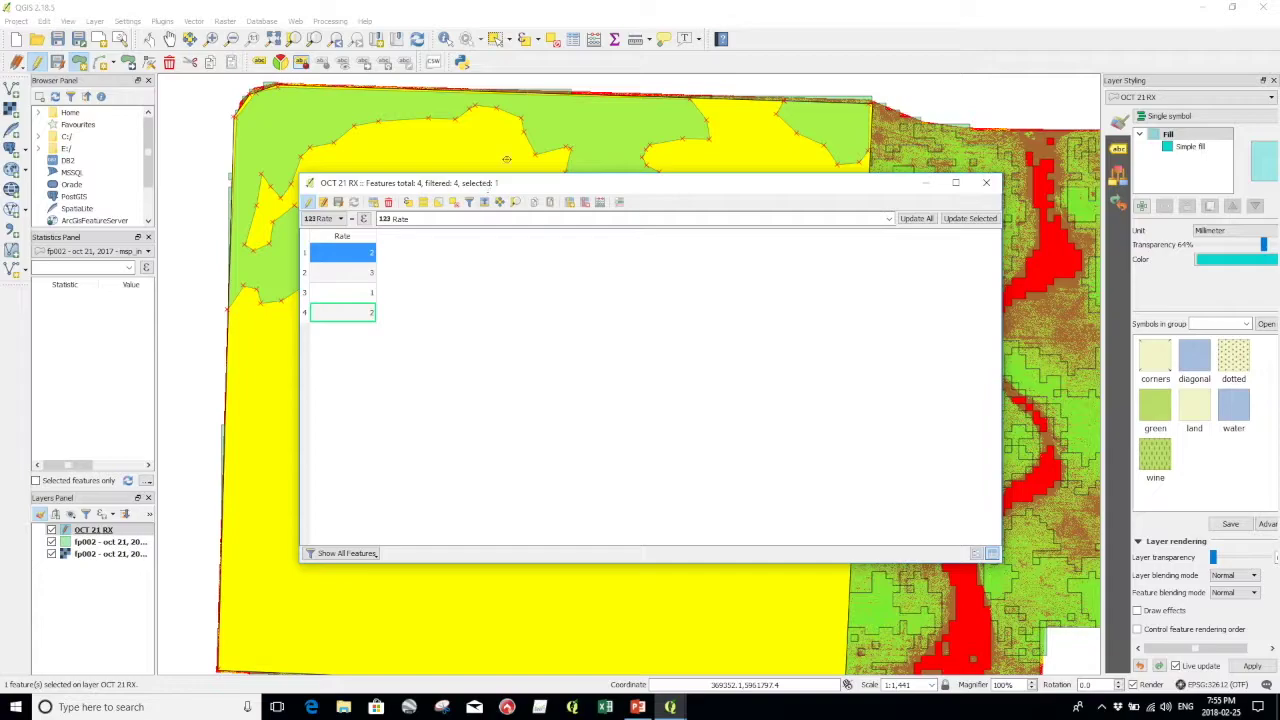
{"action": "left_click", "coordinate": [986, 182]}
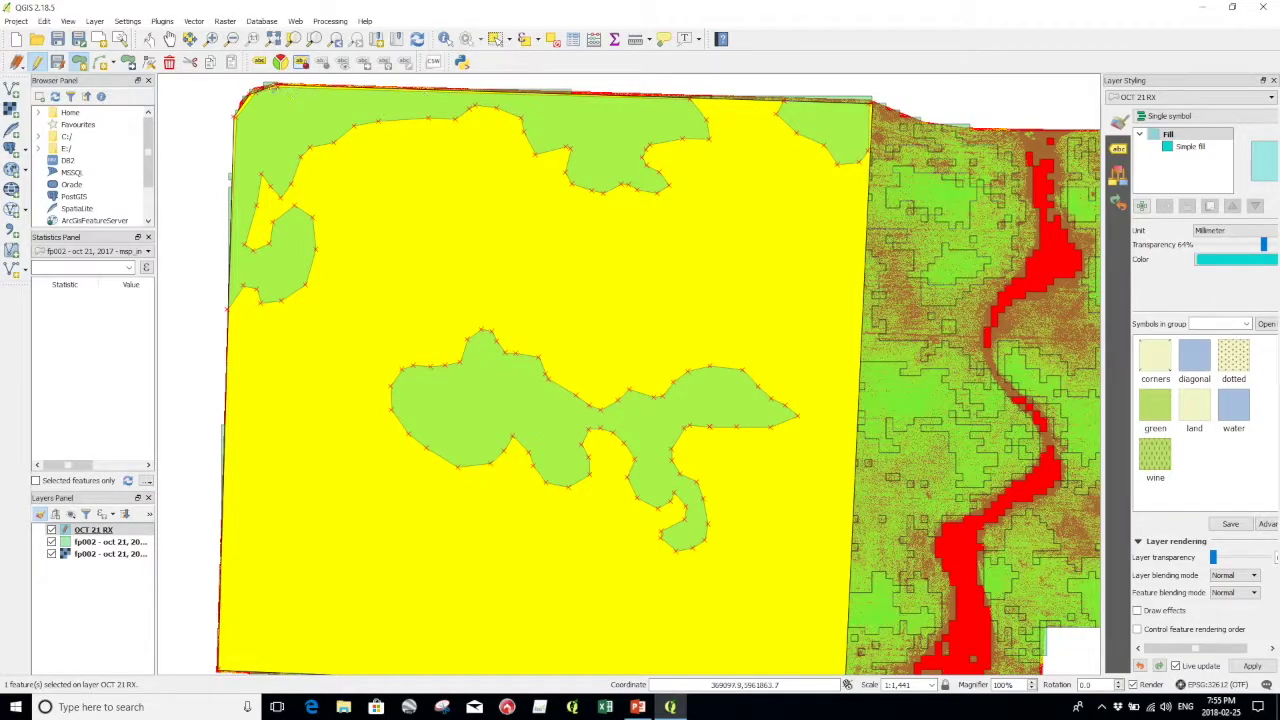
- Move one vertex on the southern edge of the northwest polygon slightly to the southwest with the Node tool
{"action": "left_click", "coordinate": [151, 63]}
{"action": "scroll", "coordinate": [527, 120], "scroll_direction": "up", "scroll_amount": 2}
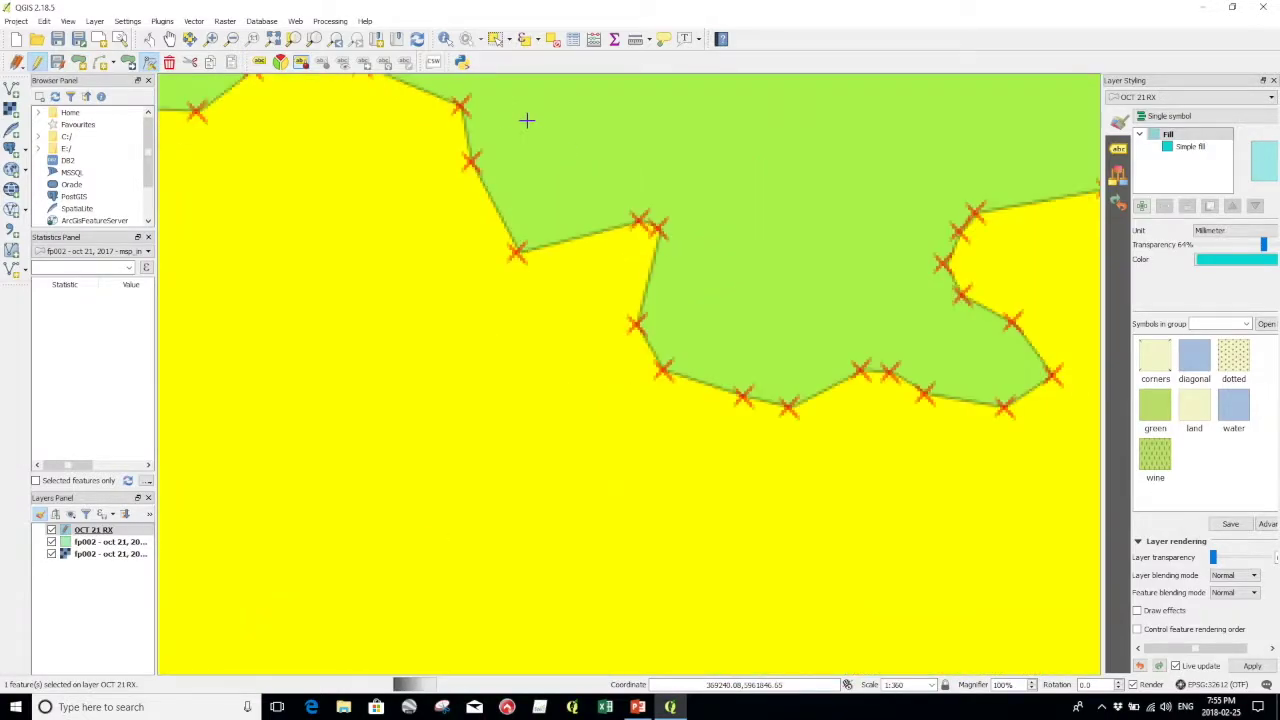
{"action": "left_click", "coordinate": [463, 105]}
{"action": "left_click_drag", "start_coordinate": [463, 105], "coordinate": [420, 134]}
{"action": "scroll", "coordinate": [420, 151], "scroll_direction": "down", "scroll_amount": 2}
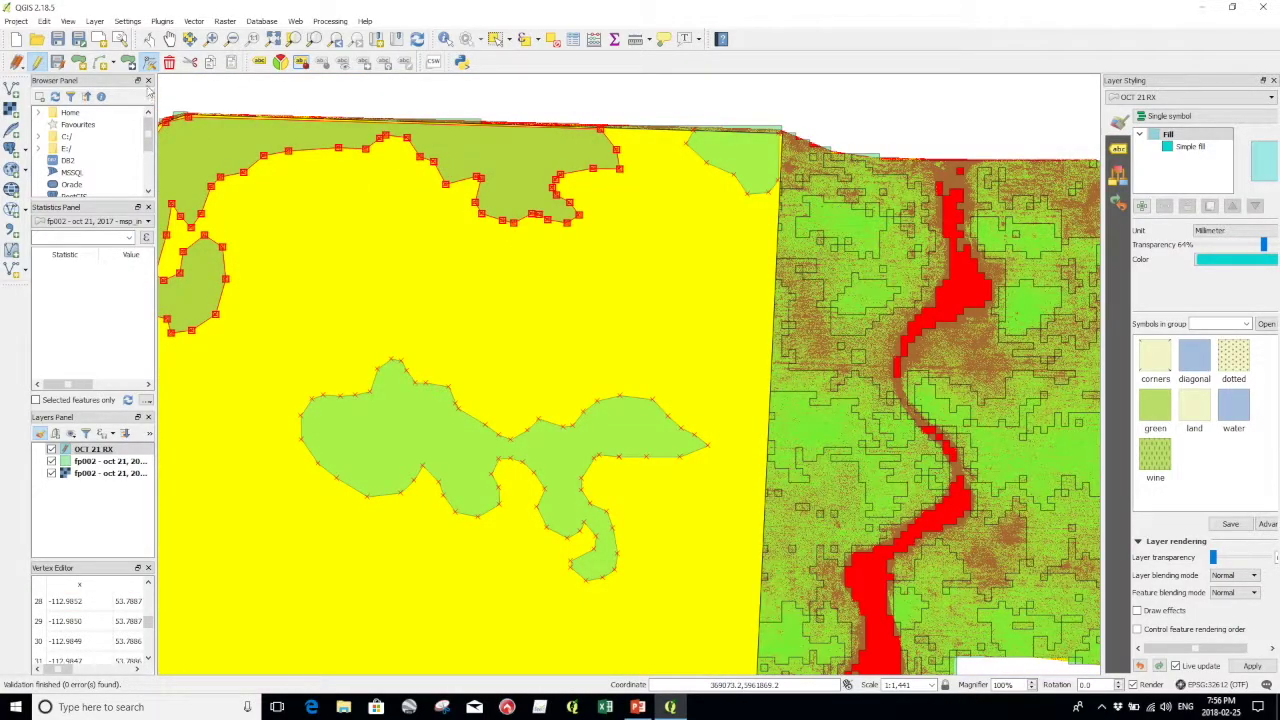
- Clear the polygon selection and save the edits to the OCT 21 RX layer
{"action": "left_click", "coordinate": [79, 62]}
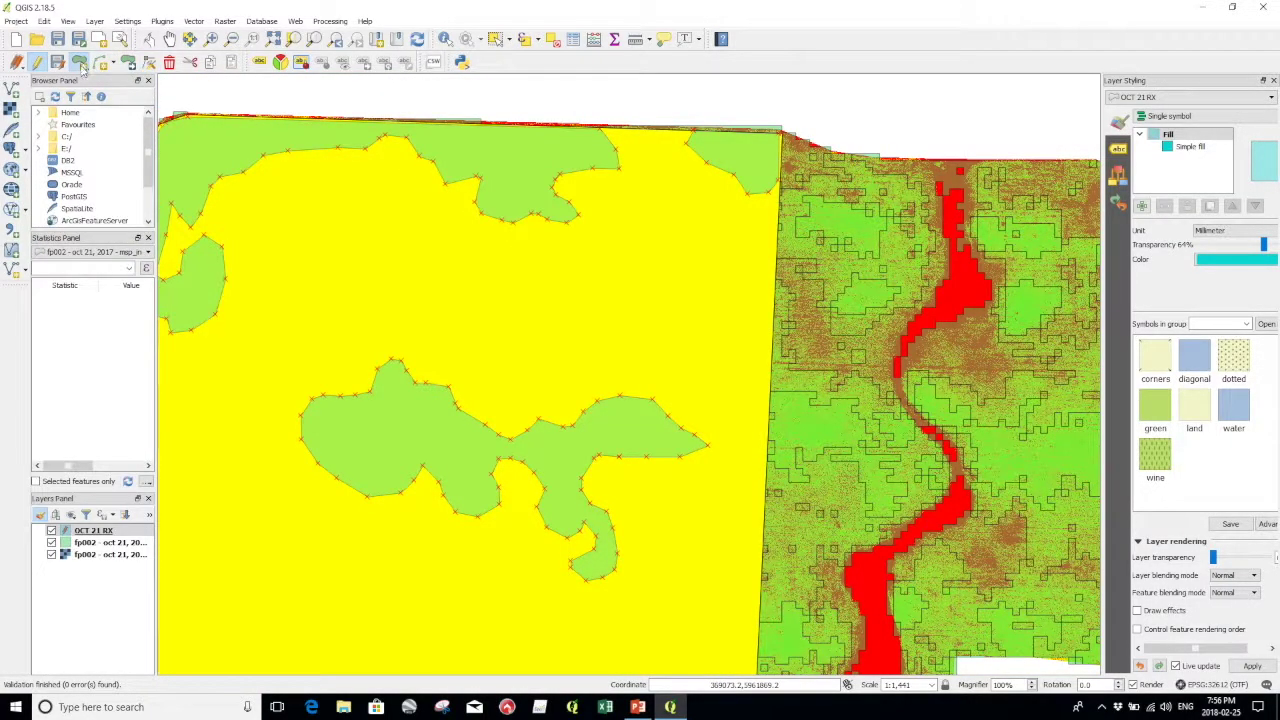
{"action": "scroll", "coordinate": [380, 240], "scroll_direction": "down", "scroll_amount": 1}
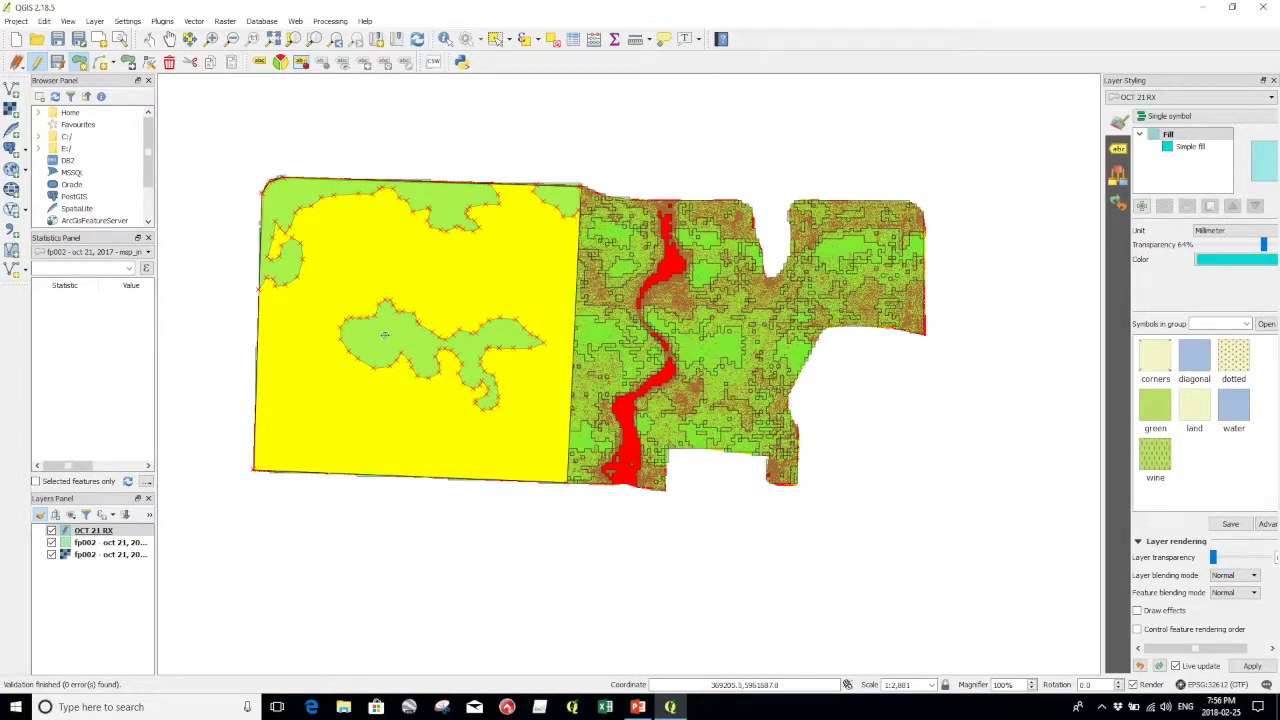
{"action": "left_click", "coordinate": [497, 38]}
{"action": "left_click", "coordinate": [532, 168]}
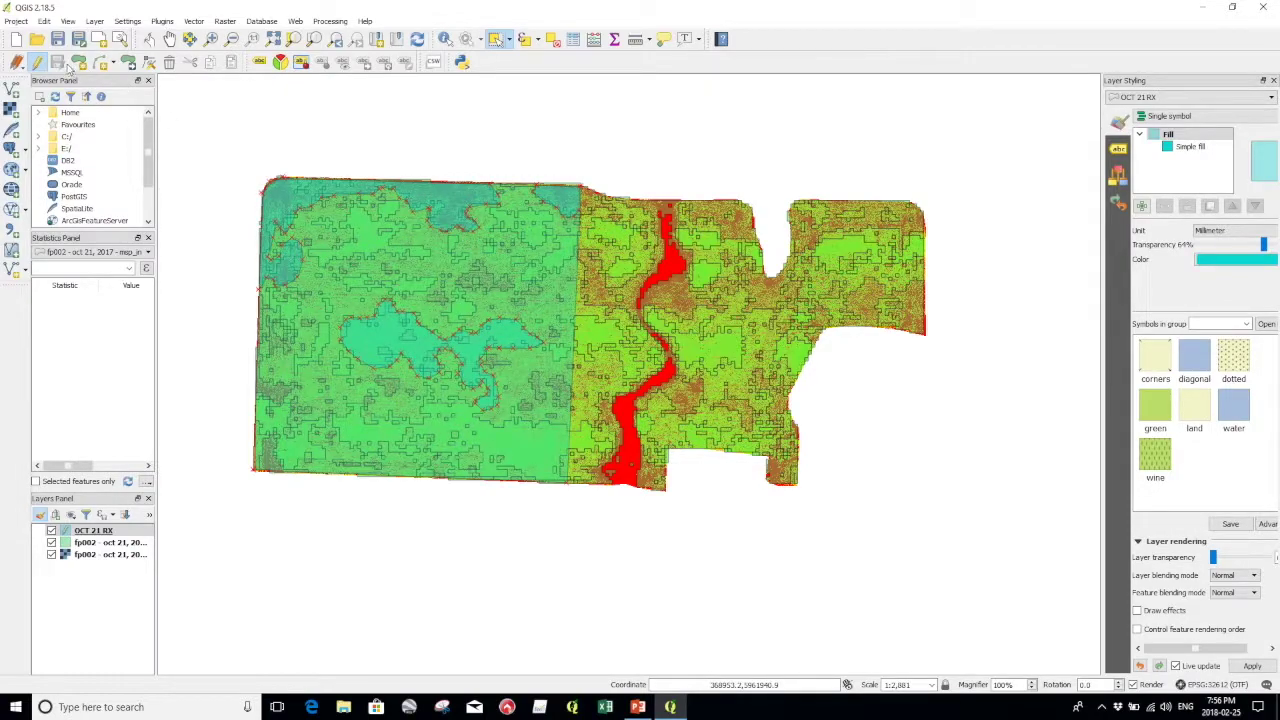
{"action": "left_click", "coordinate": [36, 62]}
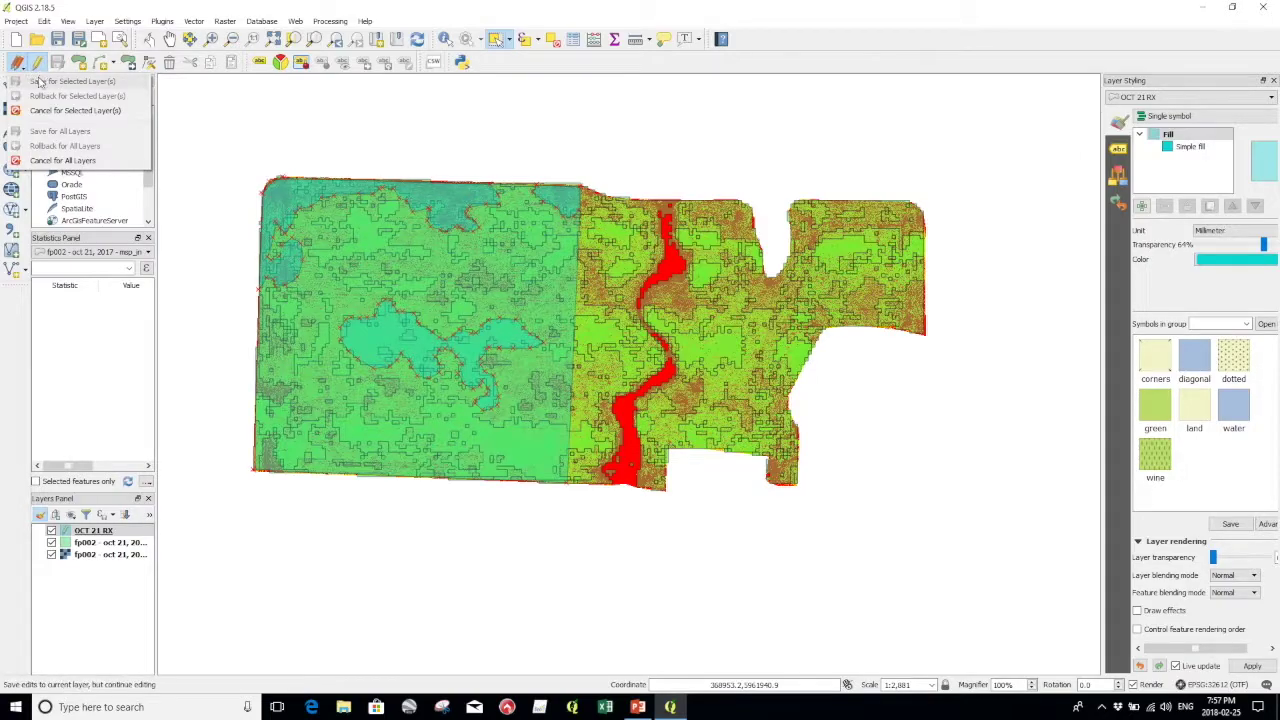
{"action": "left_click", "coordinate": [295, 130]}
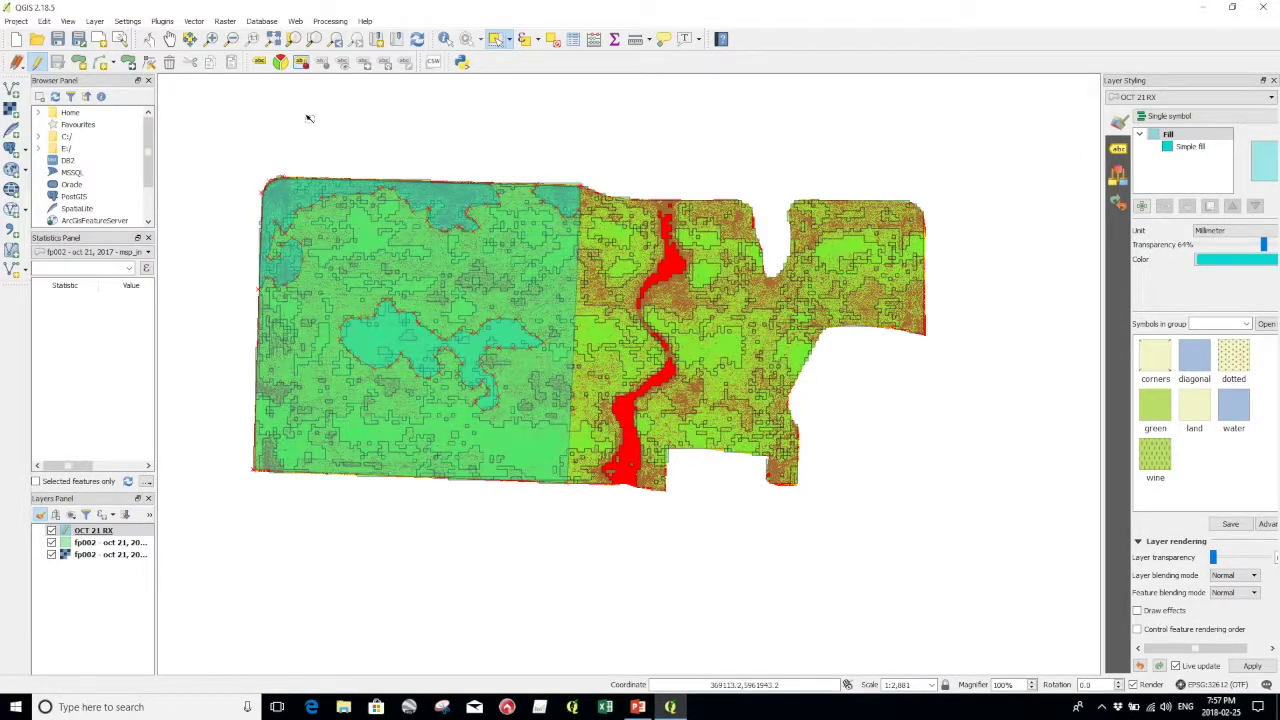
{"action": "left_click", "coordinate": [494, 38]}
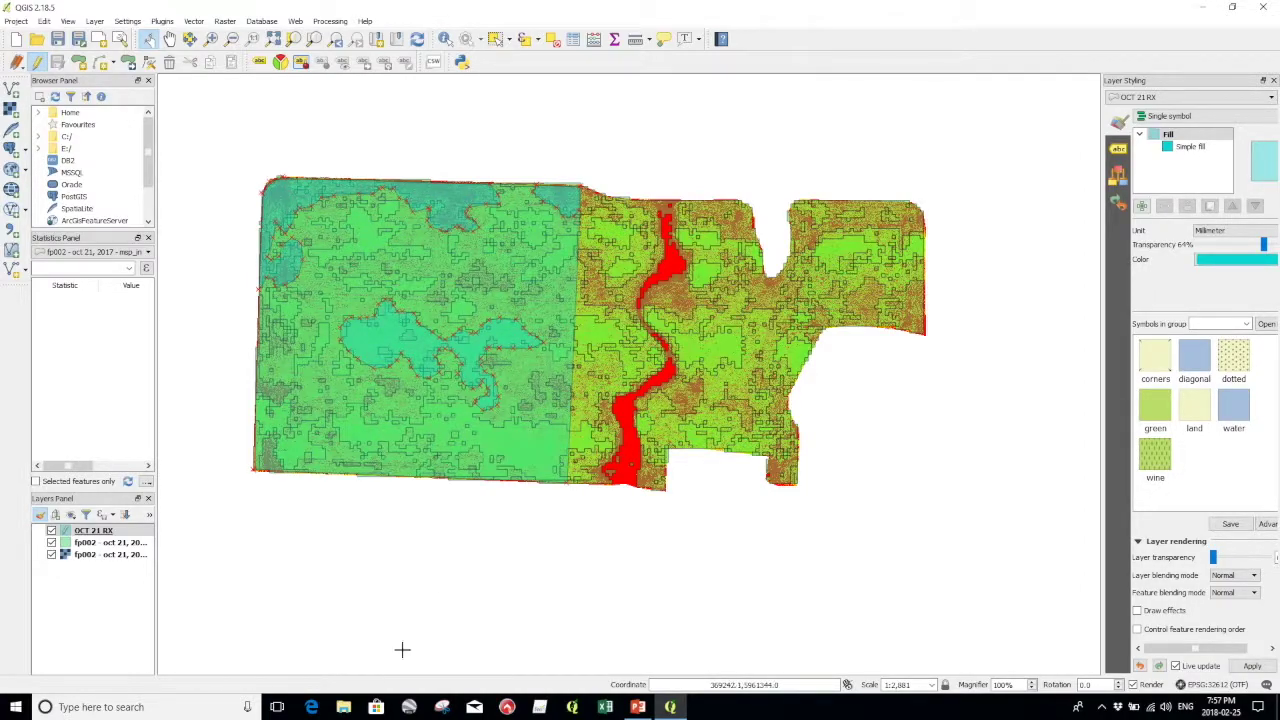
- Look over the OCT 21 RX shapefile's files in the Pesticide Prescription folder in File Explorer and return to QGIS
{"action": "left_click", "coordinate": [344, 707]}
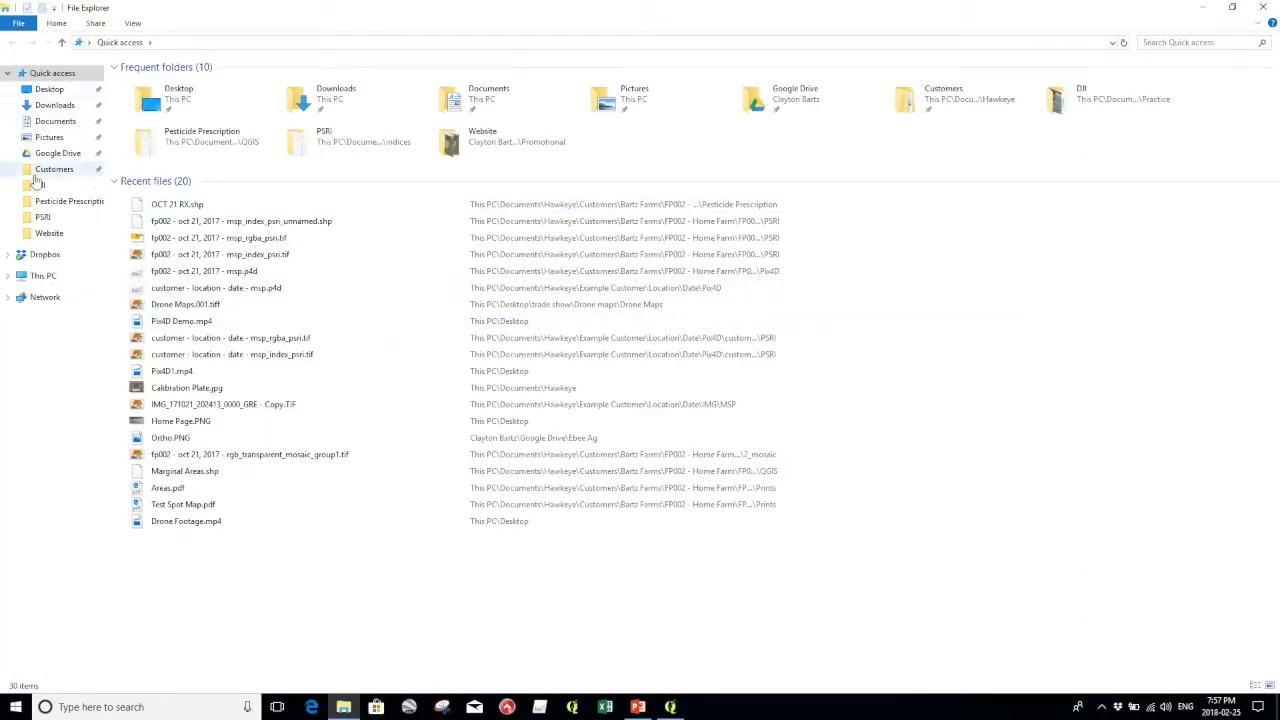
{"action": "left_click", "coordinate": [46, 201]}
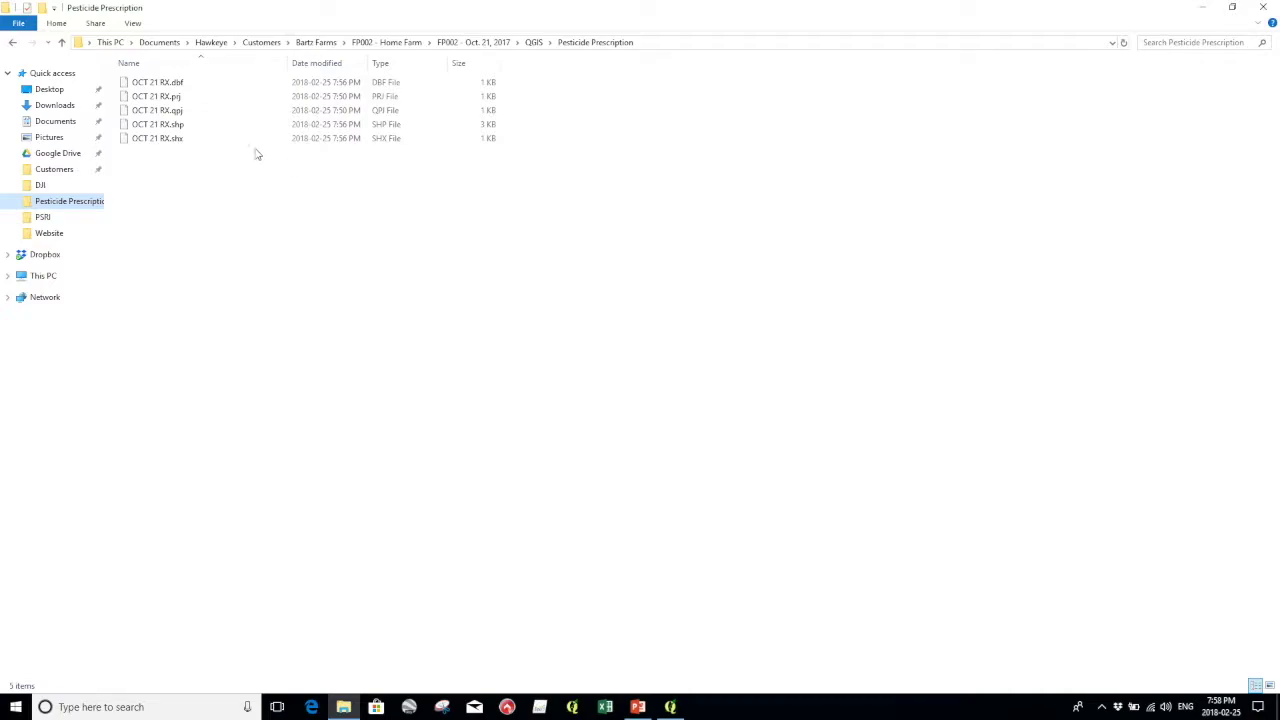
{"action": "key", "text": "alt+Tab"}
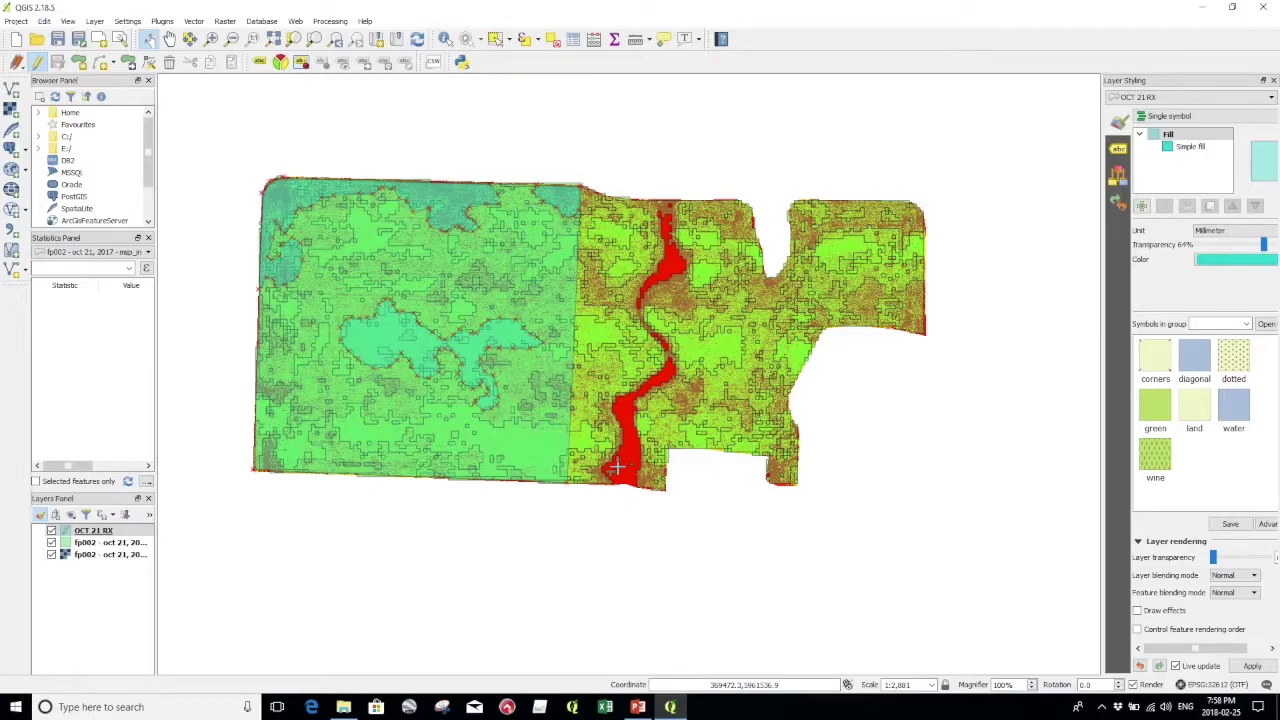